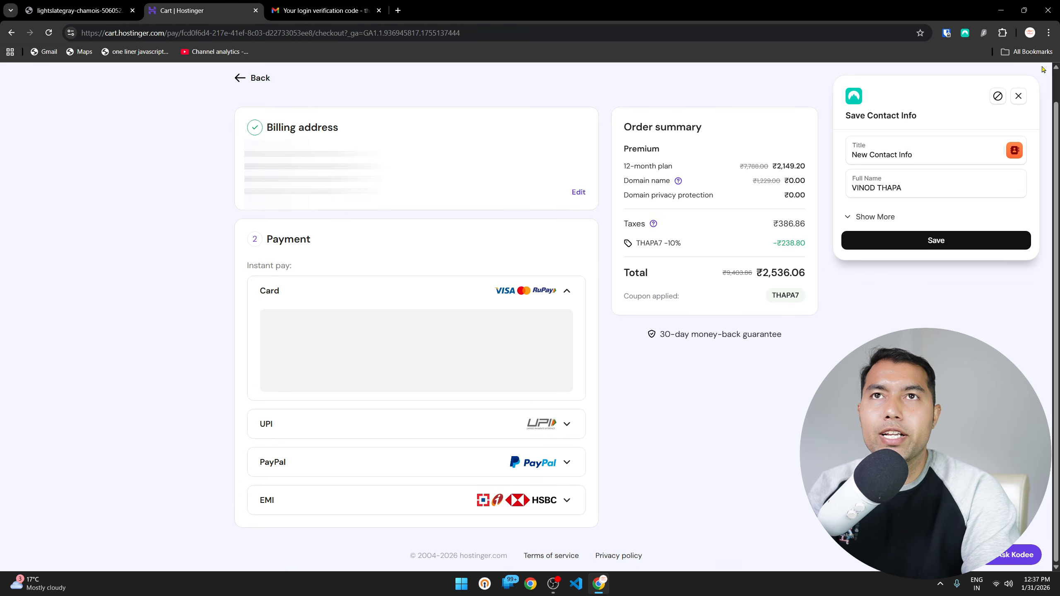
# Pay for the 12-month Premium hosting order by UPI and start setting up the purchased service
pyautogui.click(1018, 95)
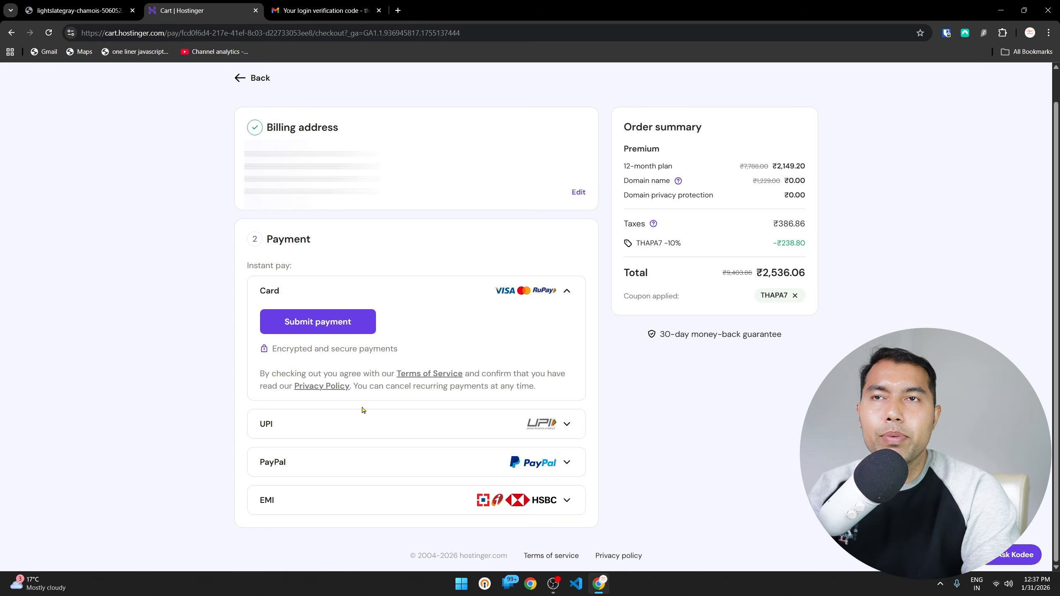
pyautogui.click(296, 424)
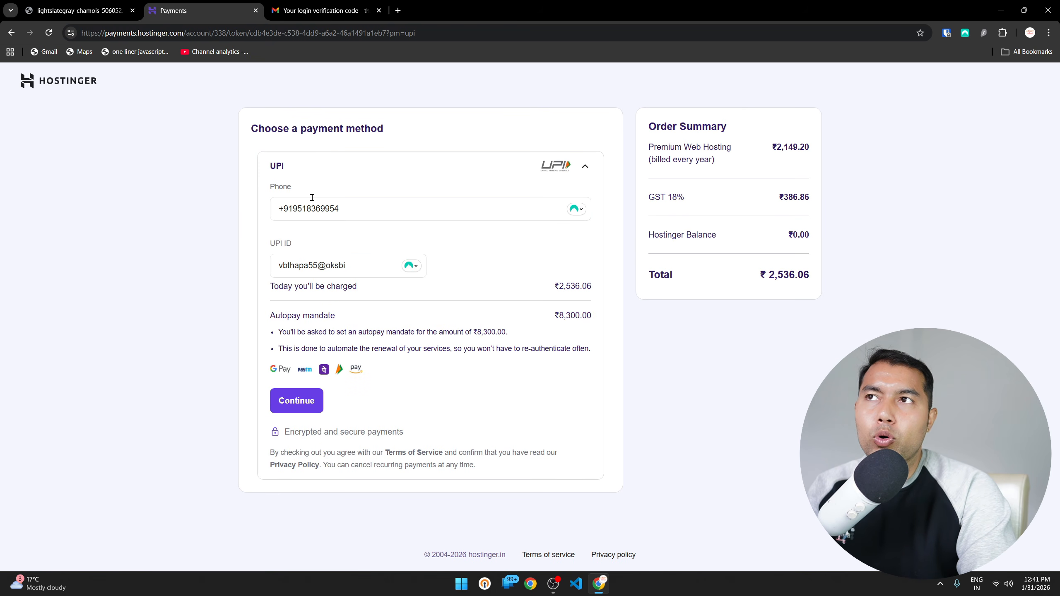
pyautogui.click(300, 403)
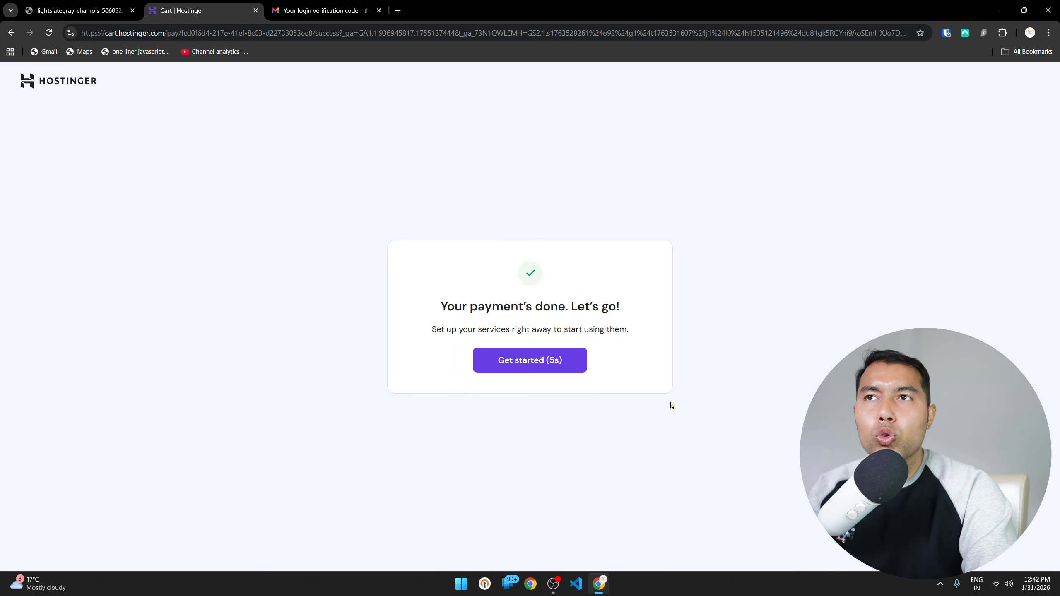
pyautogui.click(546, 361)
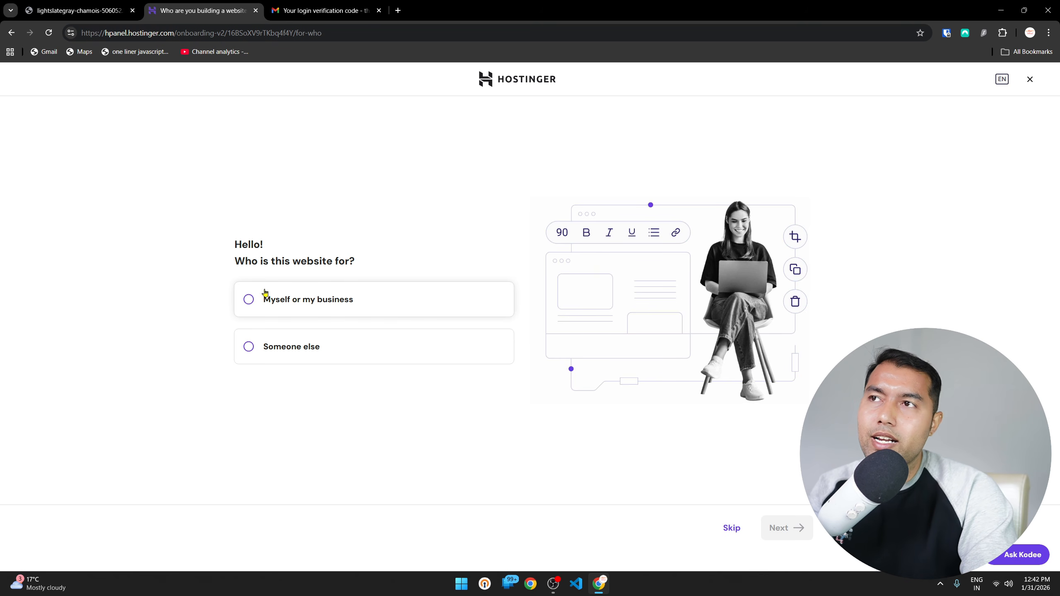
# Answer the onboarding questions with "Myself or my business" and "Create a website"
pyautogui.click(317, 300)
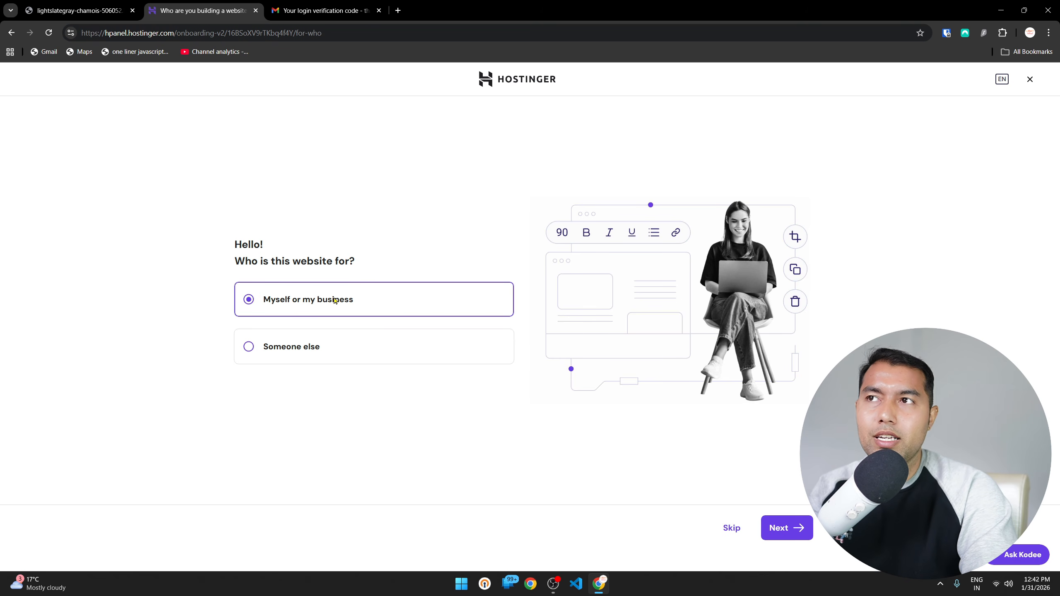
pyautogui.click(799, 518)
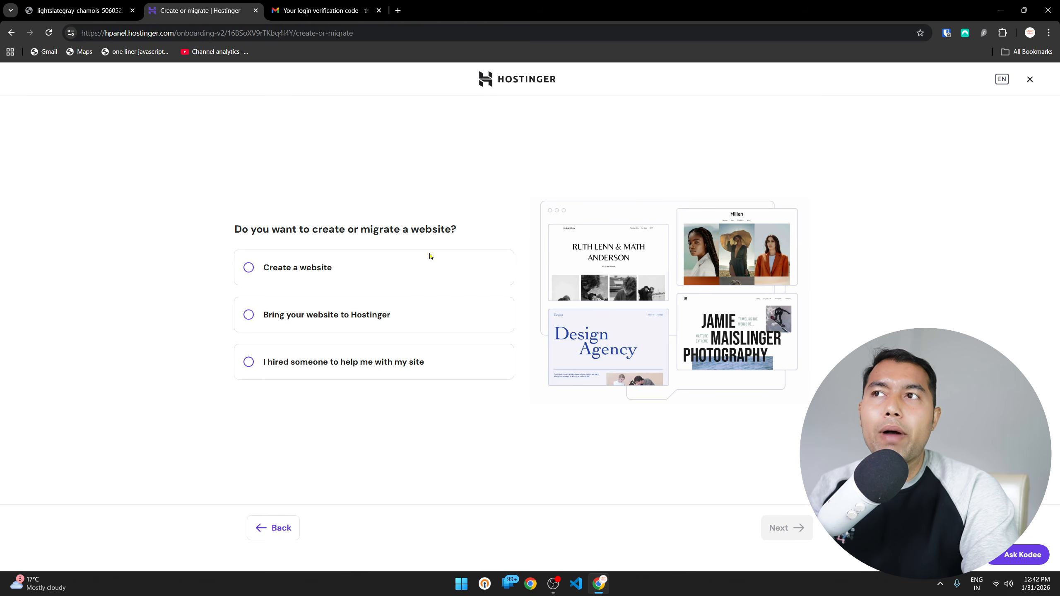
pyautogui.click(336, 268)
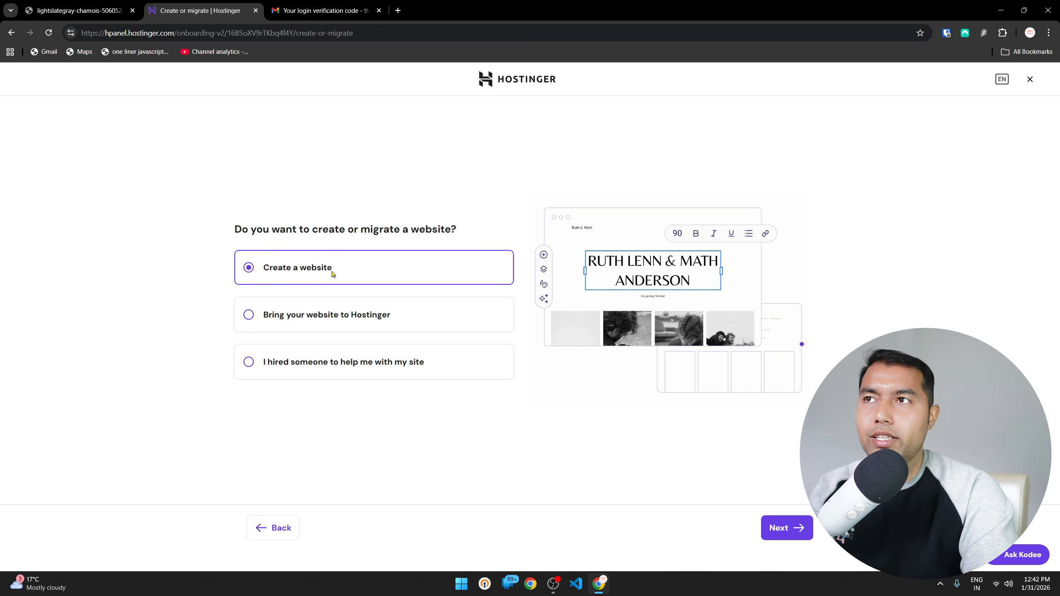
pyautogui.click(781, 528)
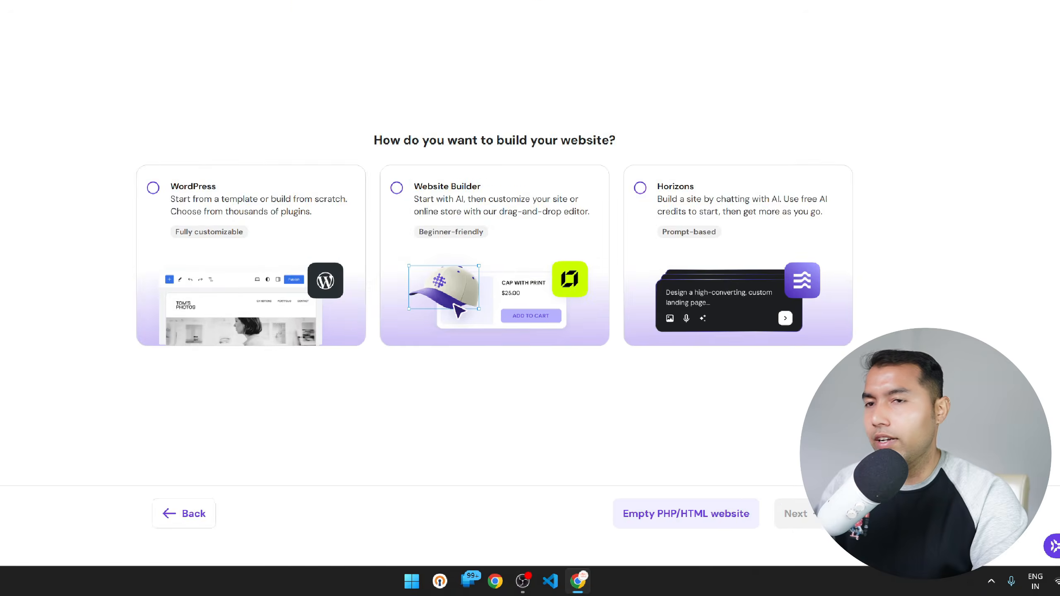
# Choose WordPress as the platform for building the website and continue
pyautogui.click(668, 518)
pyautogui.moveTo(623, 533); pyautogui.dragTo(771, 533)
pyautogui.press('Escape')
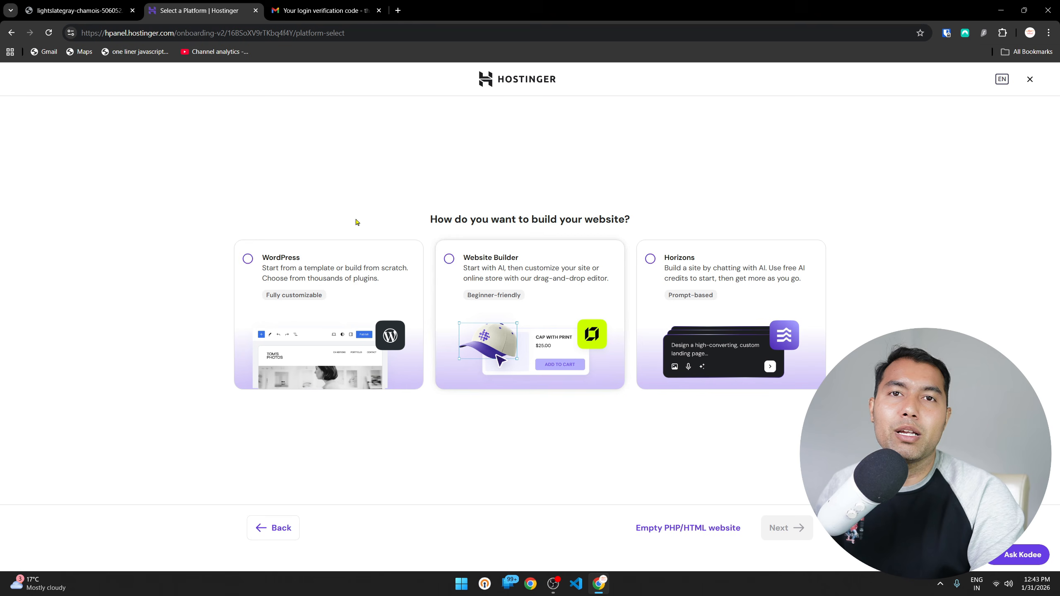
pyautogui.click(253, 263)
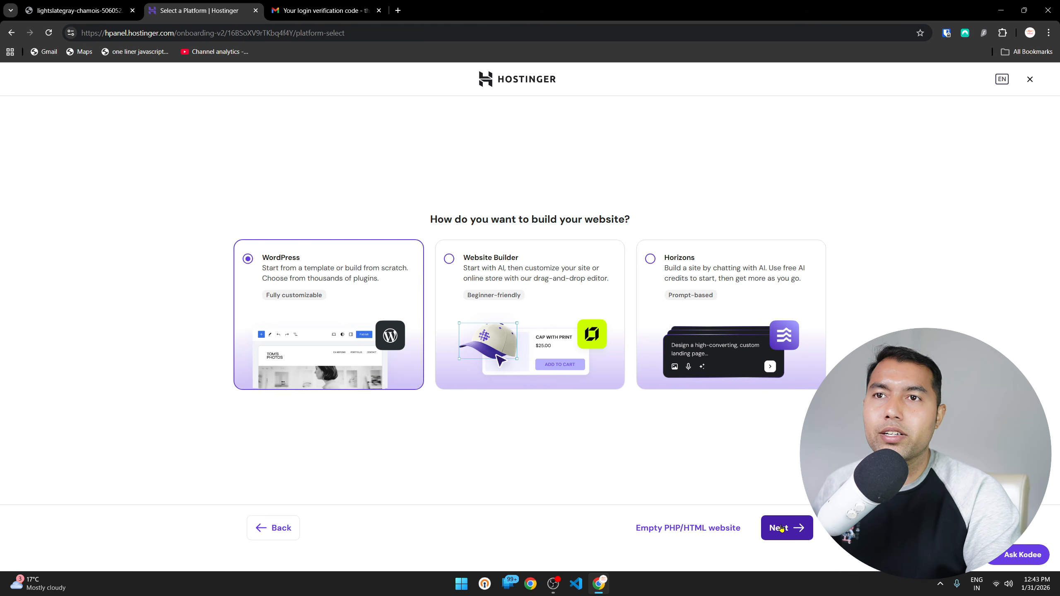
pyautogui.click(783, 529)
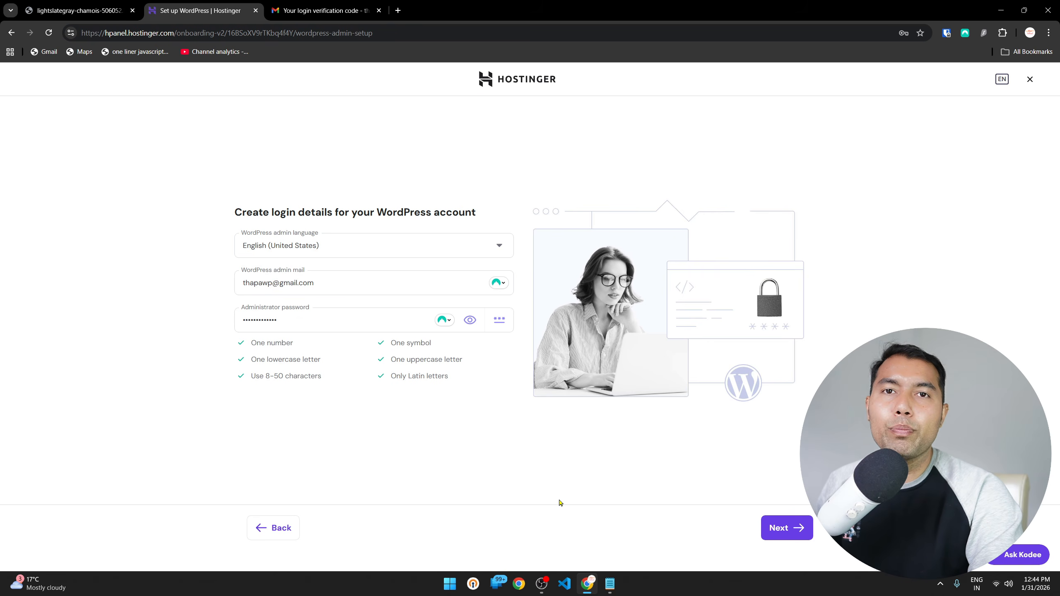
# Submit the WordPress admin login details and choose to create a blank site instead of using a pre-built website
pyautogui.click(779, 527)
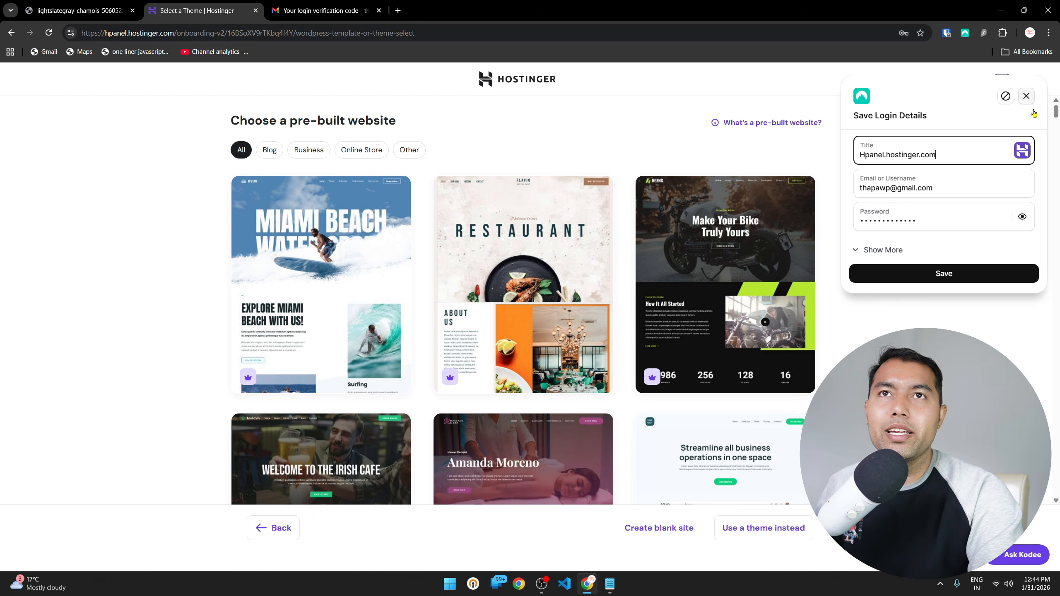
pyautogui.click(944, 273)
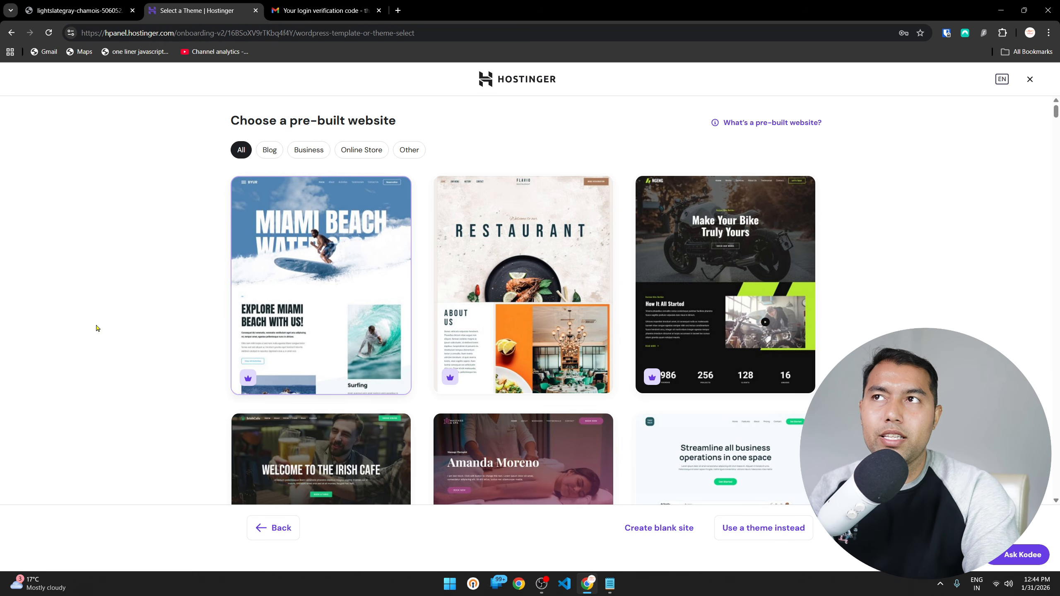
pyautogui.scroll(-10, 106, 339)
pyautogui.scroll(10, 142, 375)
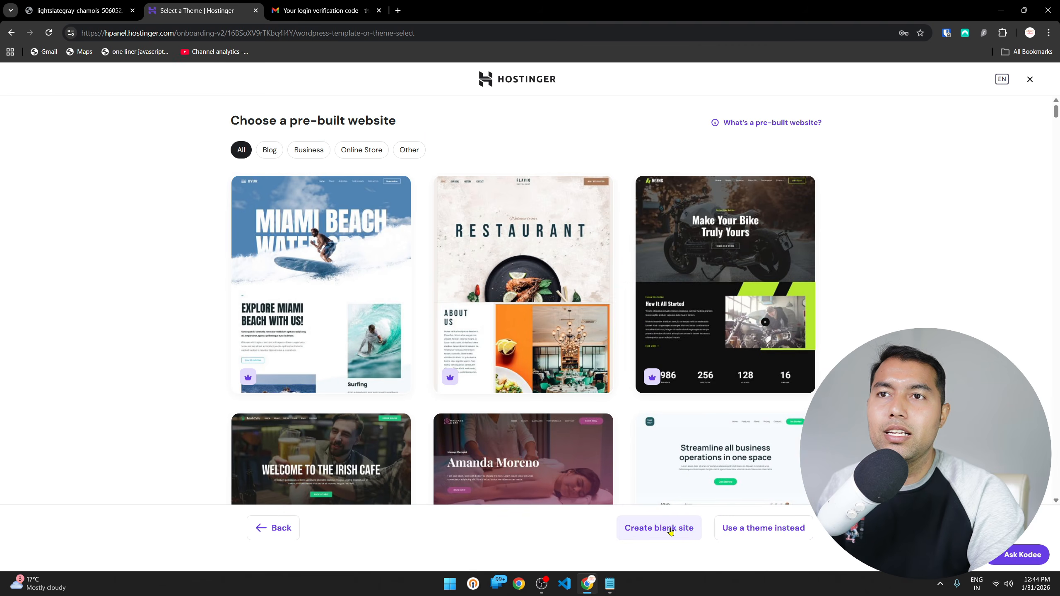
pyautogui.click(396, 463)
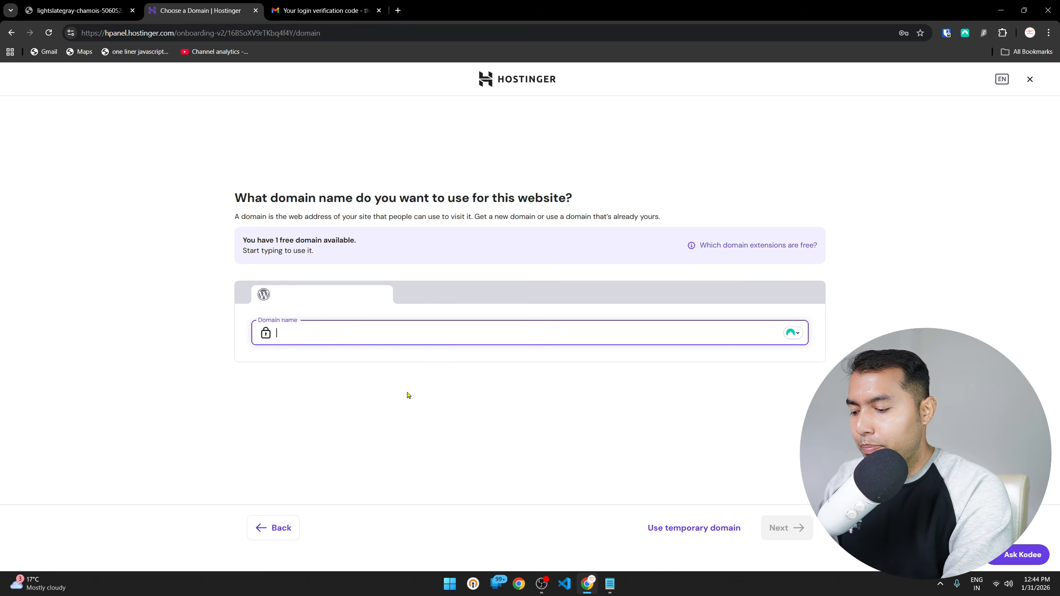
# Claim wpthapa.com as the website's free domain and continue to its registration
pyautogui.write('a.com')
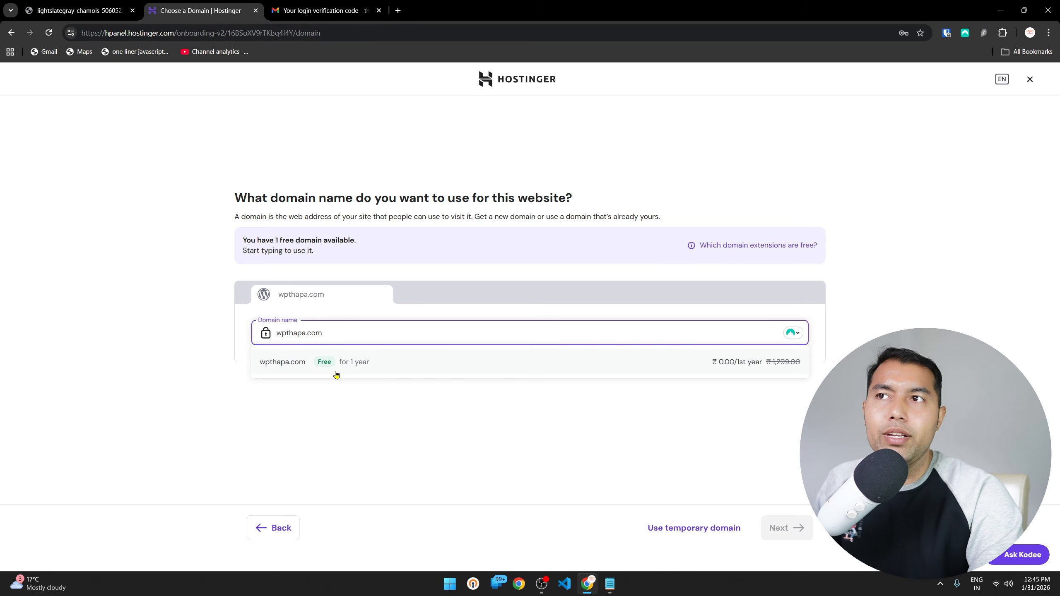
pyautogui.click(281, 371)
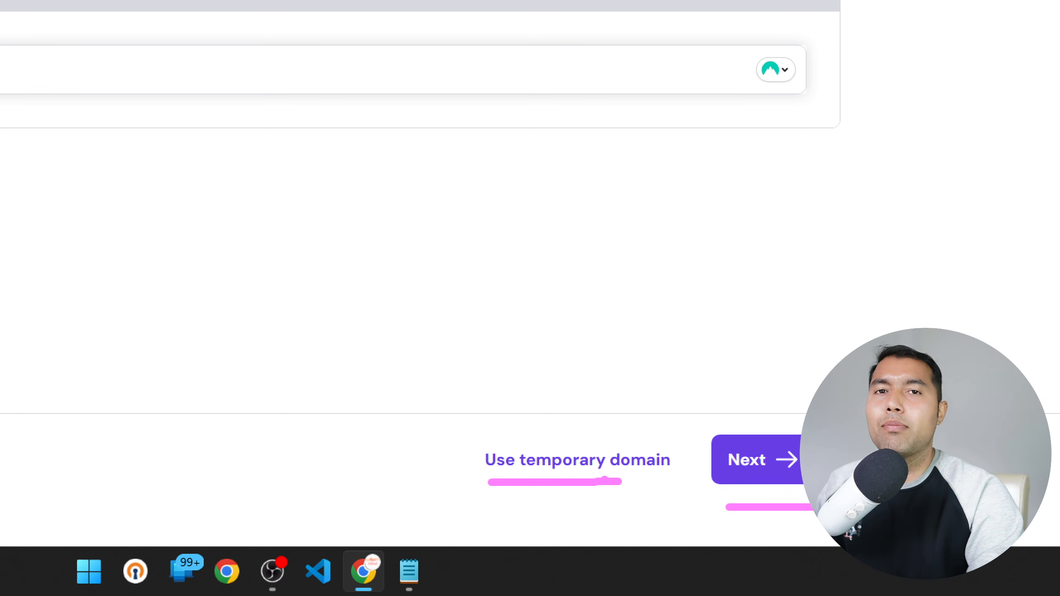
pyautogui.click(766, 459)
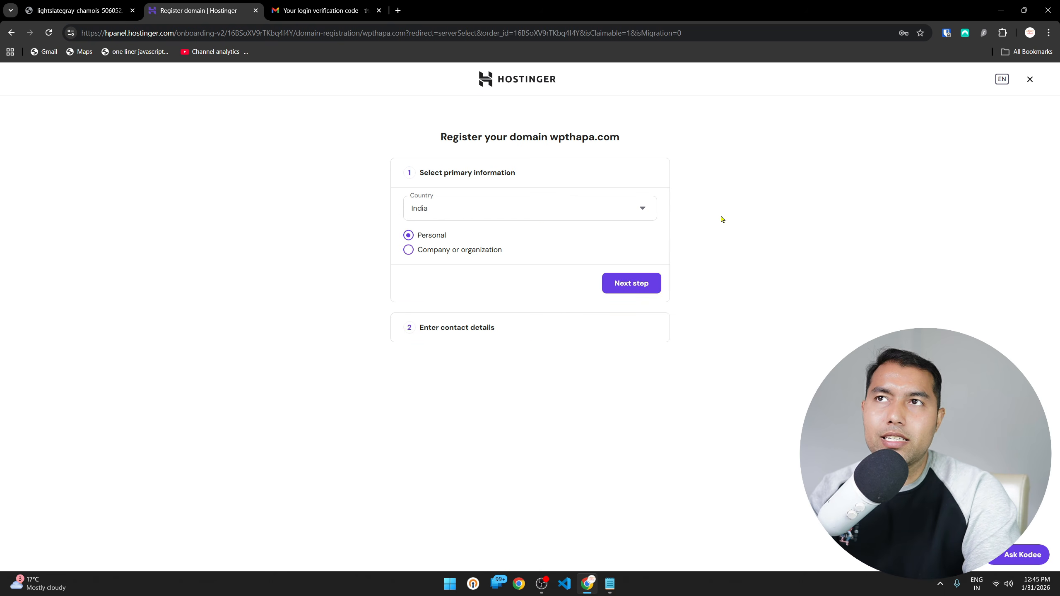
# Register the domain as Personal with India as the country, using the filled-in contact details
pyautogui.click(633, 284)
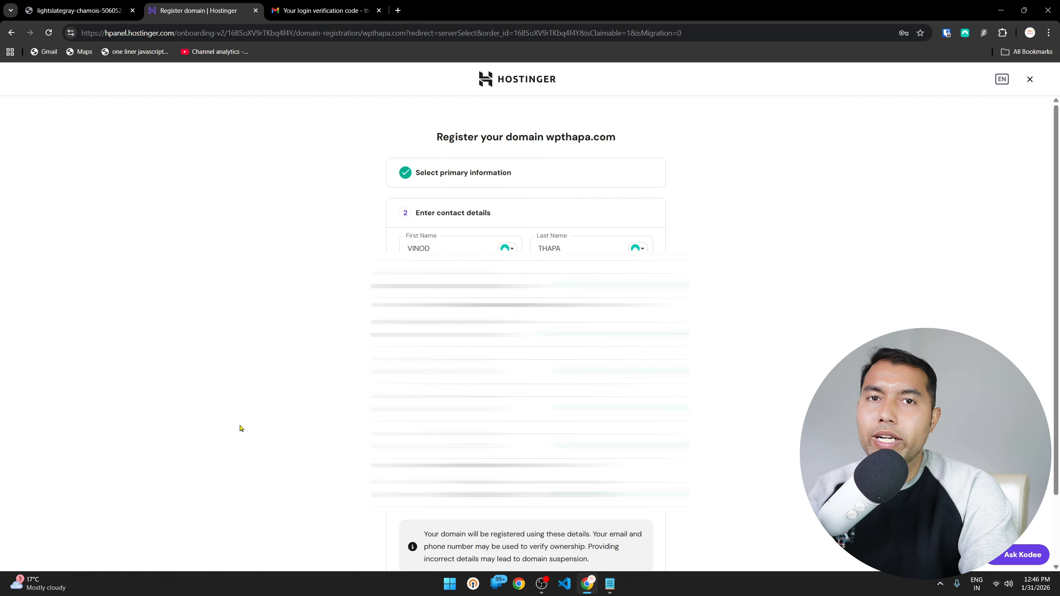
pyautogui.scroll(-3, 340, 447)
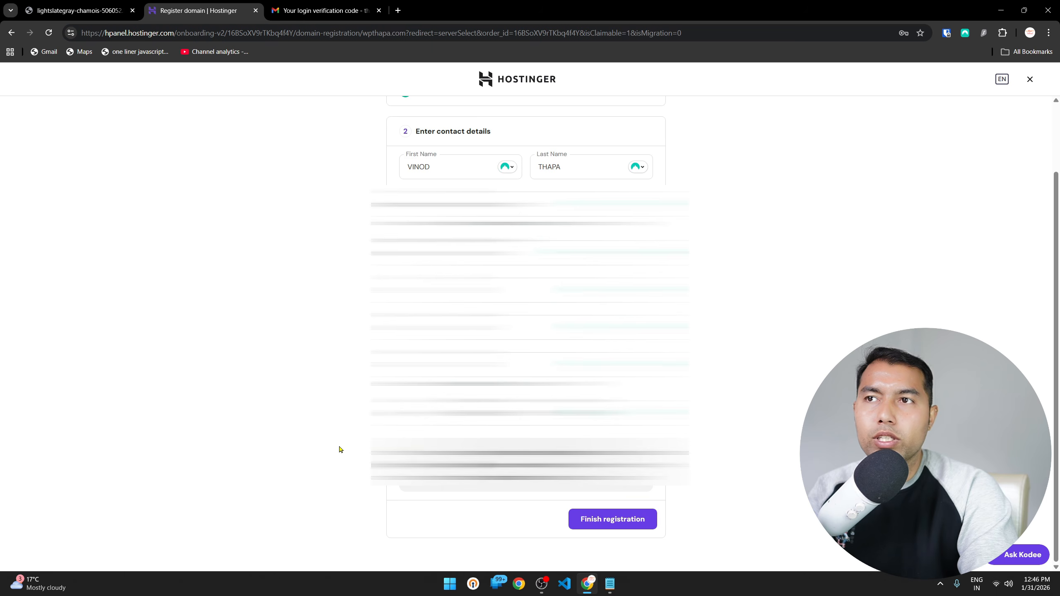
pyautogui.click(614, 517)
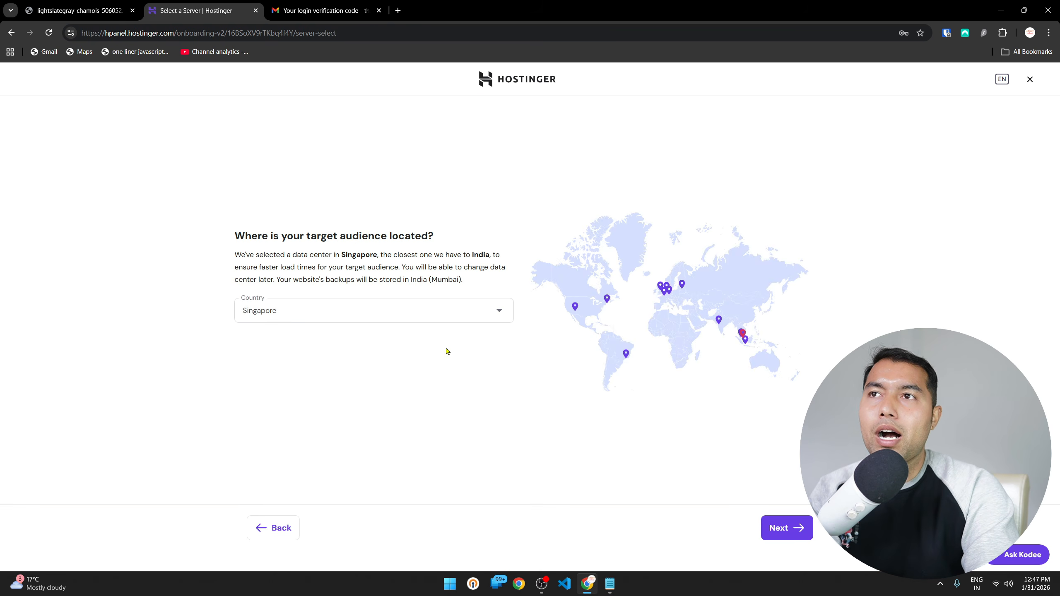
# Set the server location for the target audience to India and continue the site setup
pyautogui.click(395, 309)
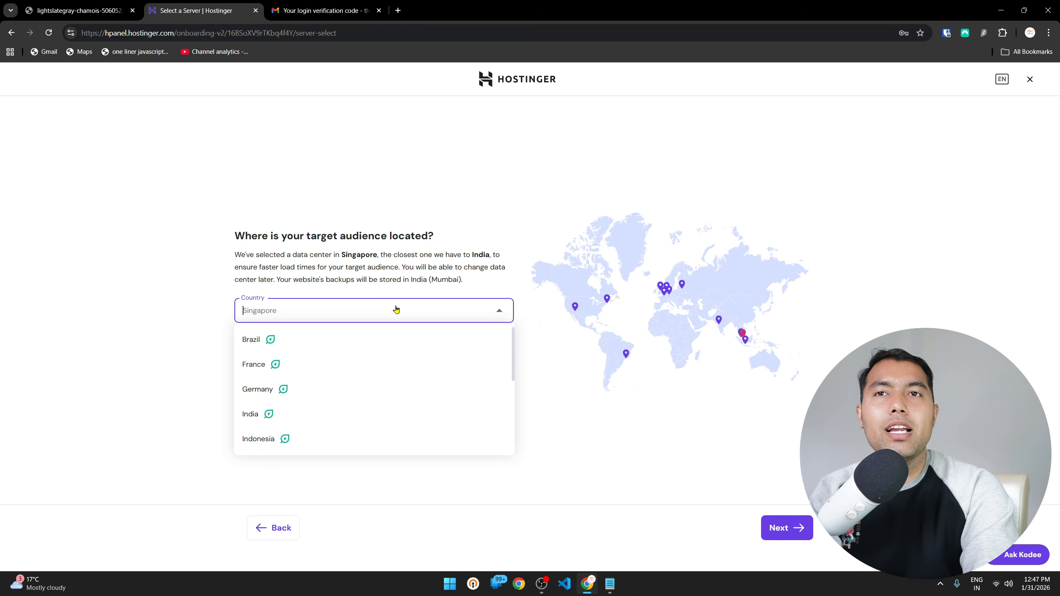
pyautogui.click(264, 420)
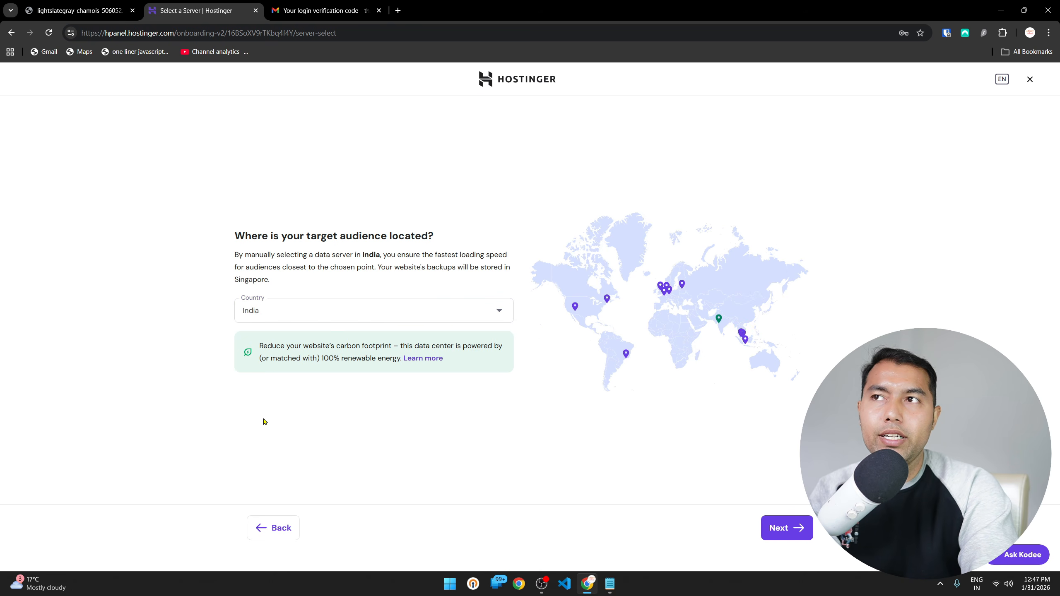
pyautogui.click(787, 528)
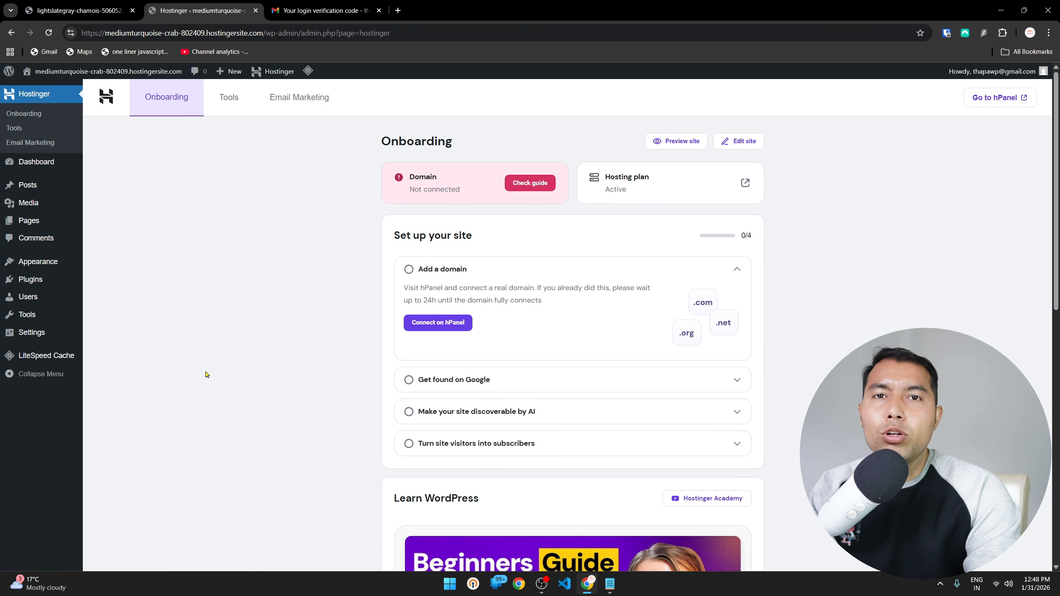
# Review the "Add a domain" onboarding task and open hPanel to connect the domain
pyautogui.click(411, 272)
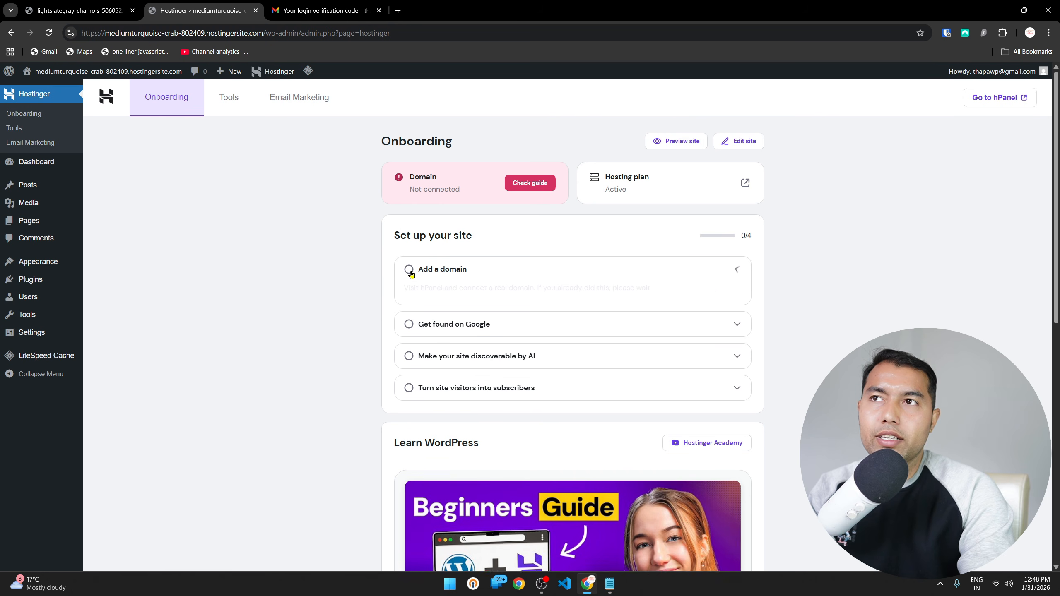
pyautogui.click(411, 272)
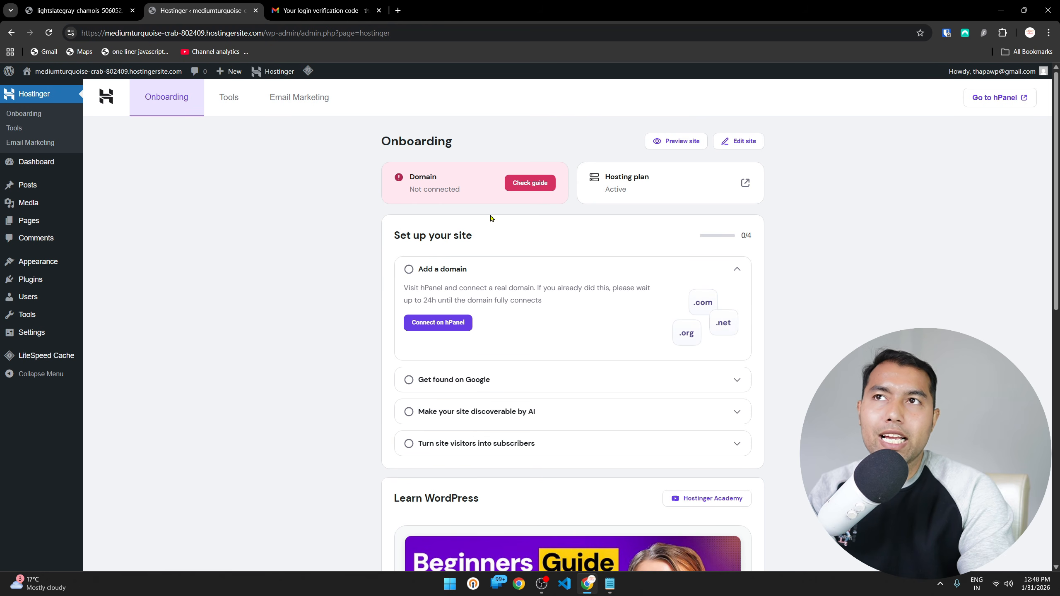
pyautogui.click(437, 323)
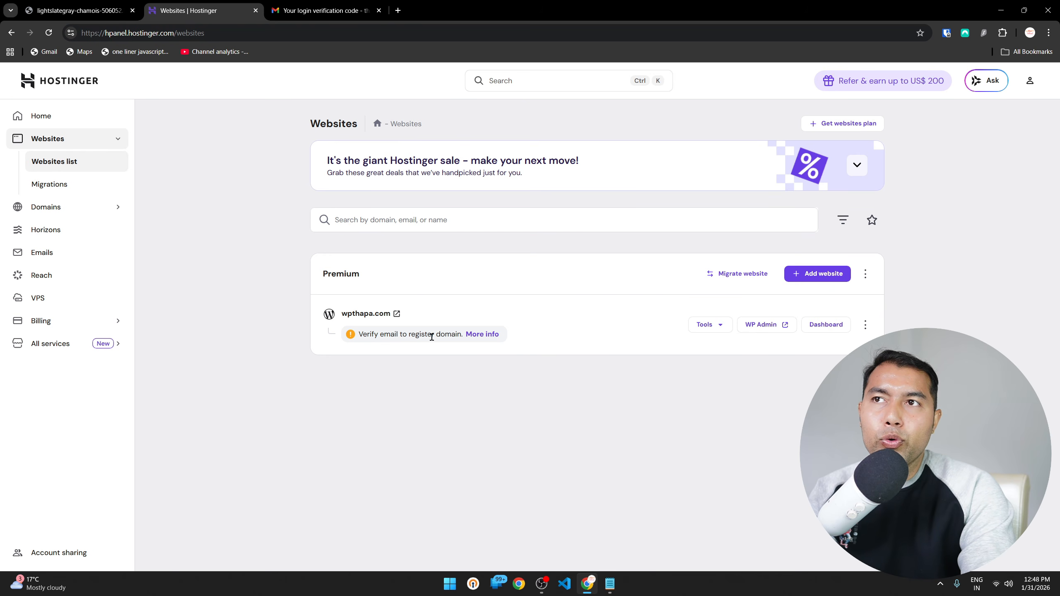
# Verify the domain's contact e-mail through Hostinger's message in Gmail and continue to the hPanel home page
pyautogui.click(323, 11)
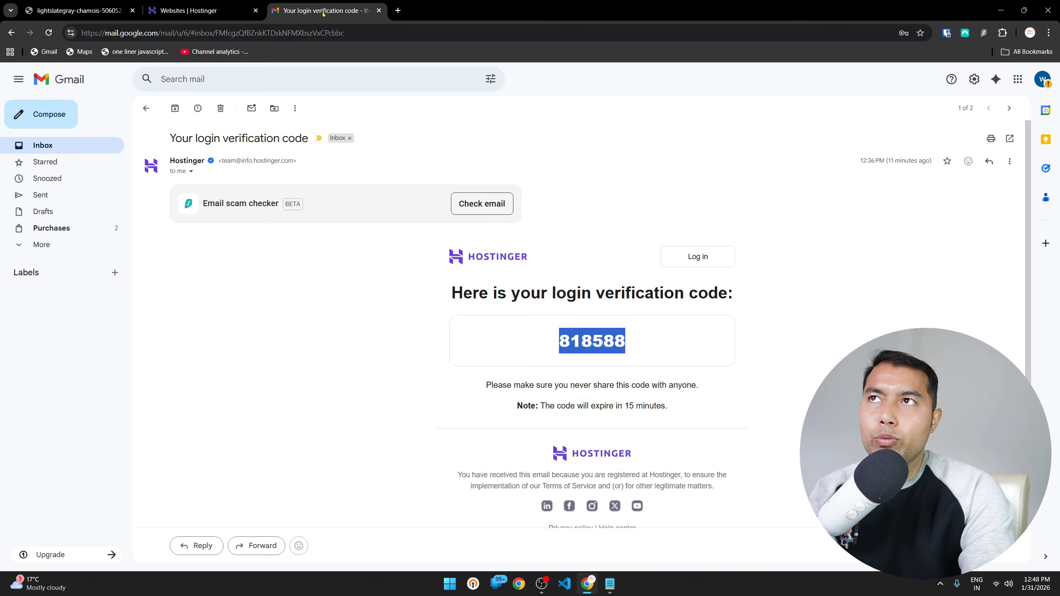
pyautogui.click(64, 150)
pyautogui.click(314, 218)
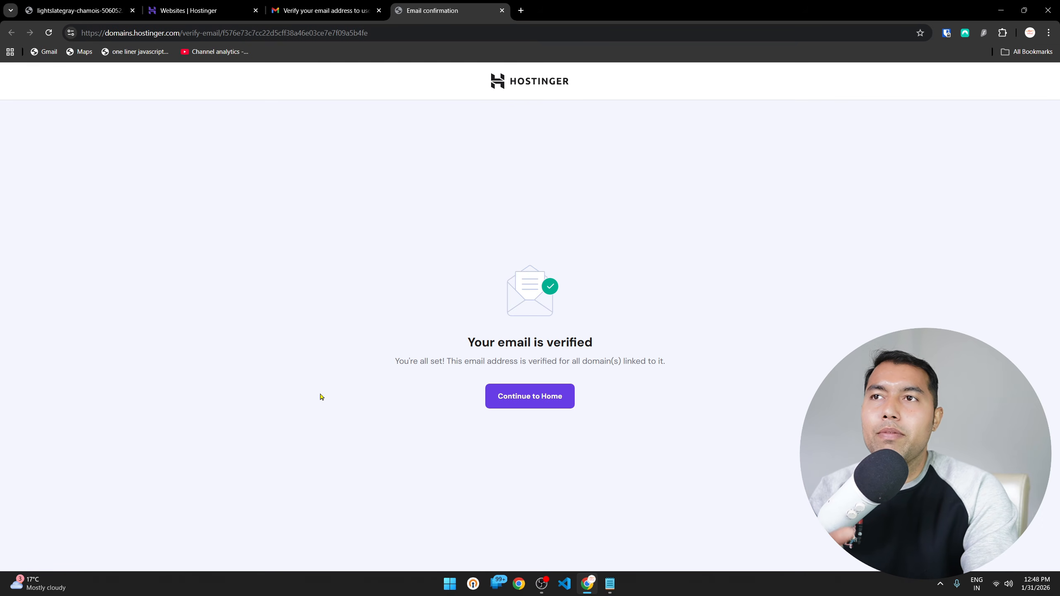
pyautogui.click(557, 399)
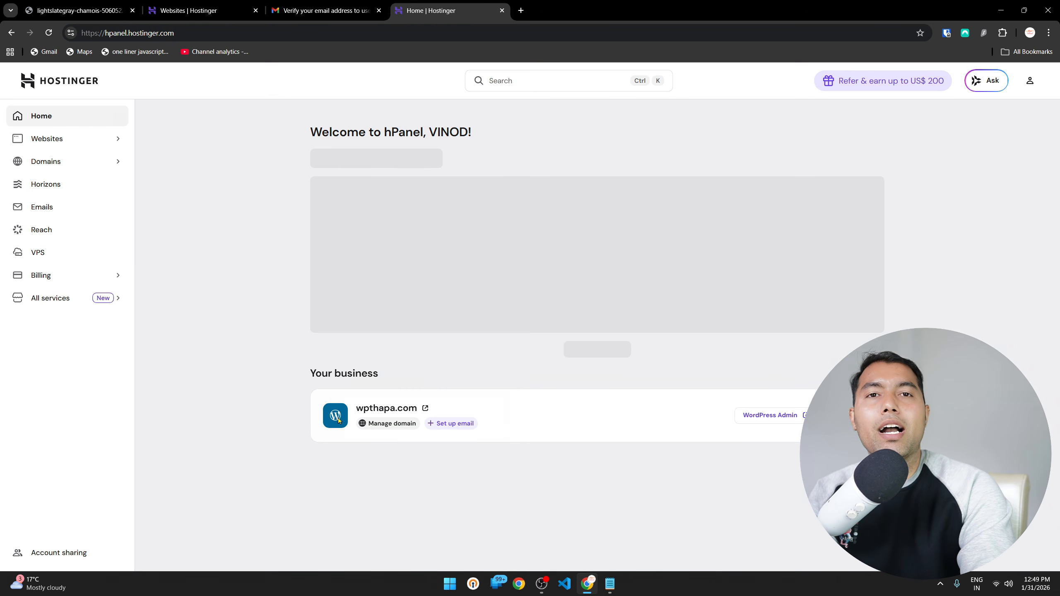
# Open the websites list, check the options for adding a website, and open the WordPress admin of wpthapa.com
pyautogui.scroll(-3, 238, 434)
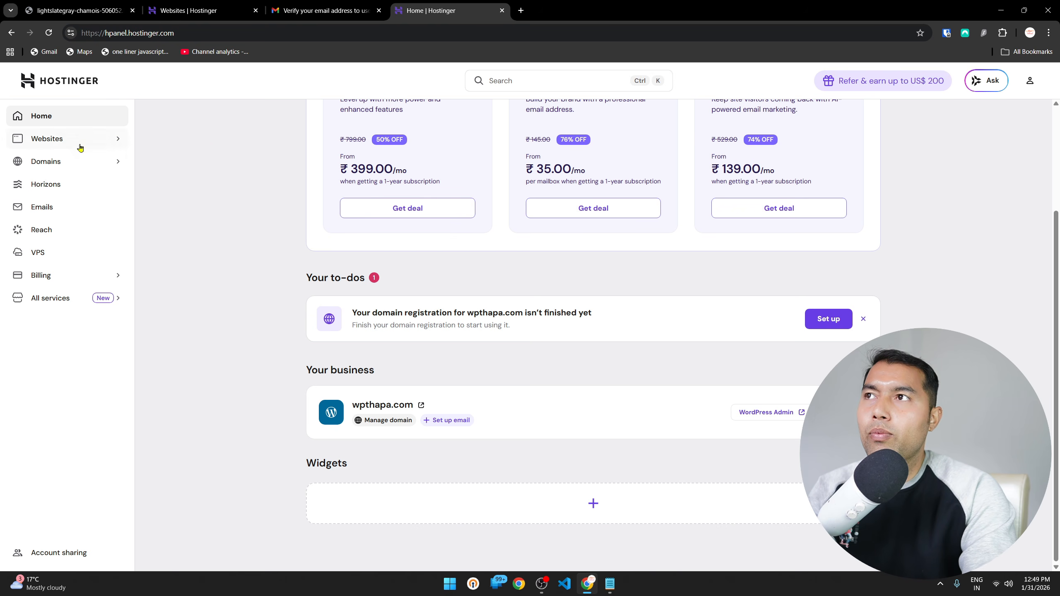
pyautogui.click(54, 140)
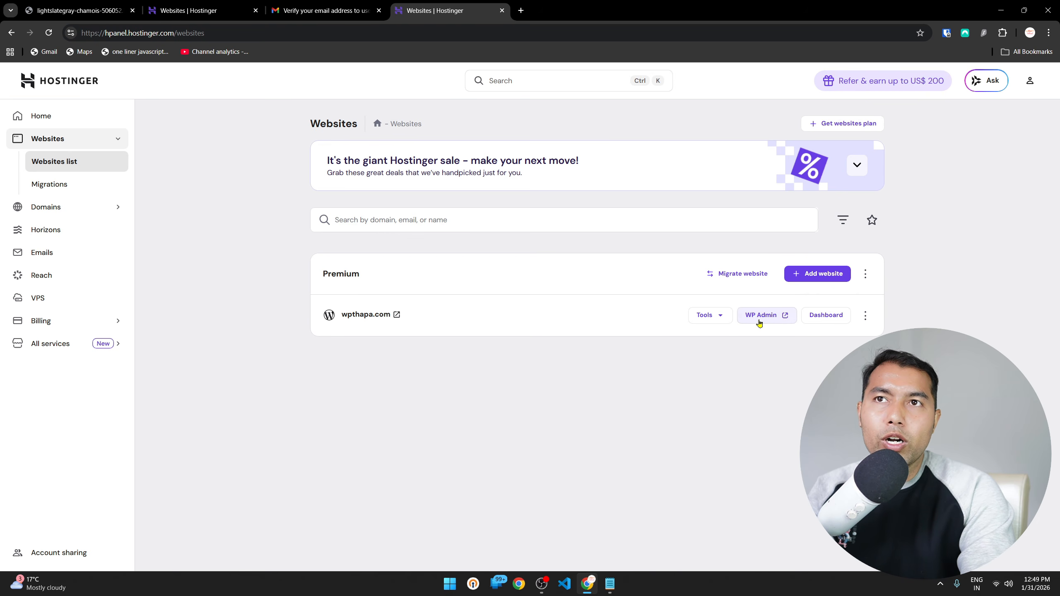
pyautogui.click(819, 279)
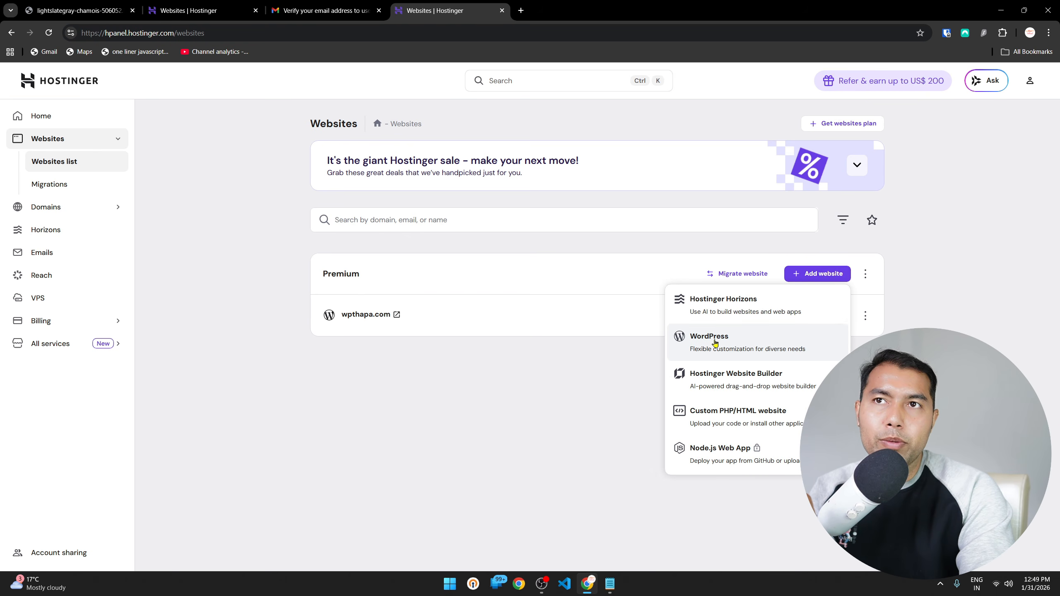
pyautogui.click(504, 393)
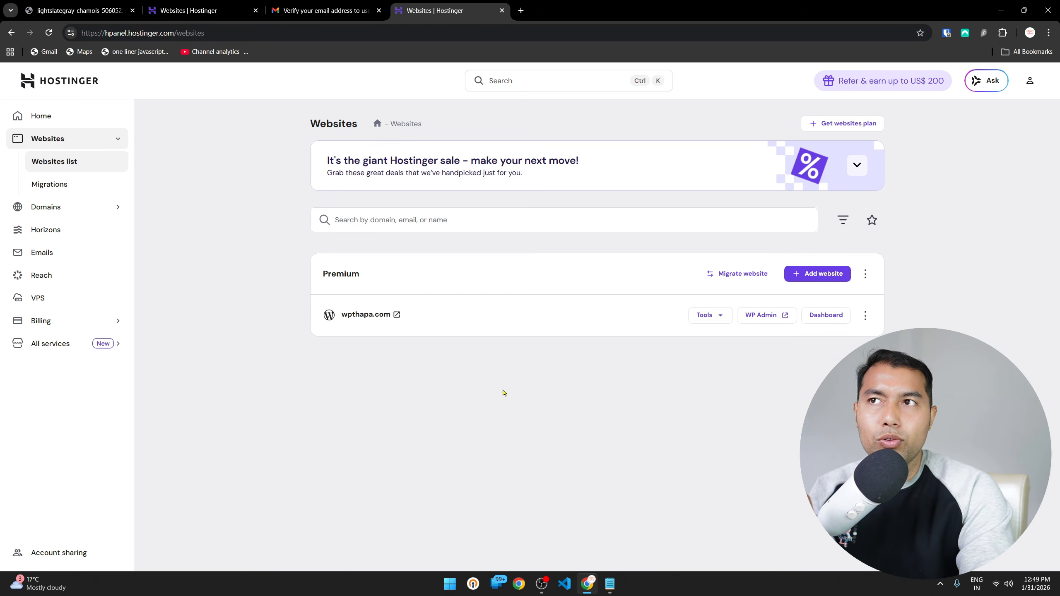
pyautogui.click(762, 315)
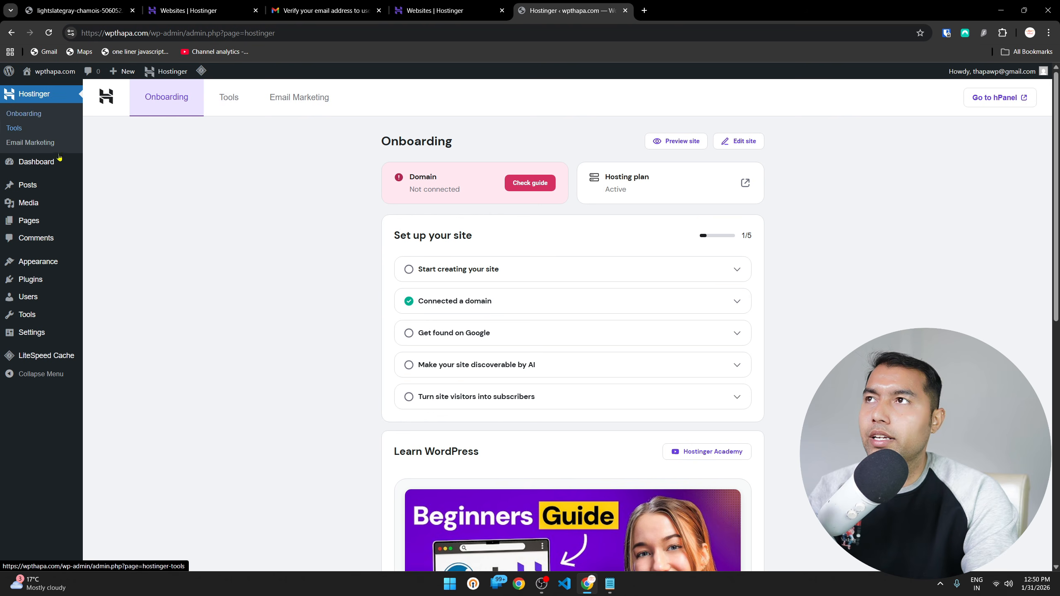
# Open the WordPress dashboard home page and look through its default widgets
pyautogui.click(35, 167)
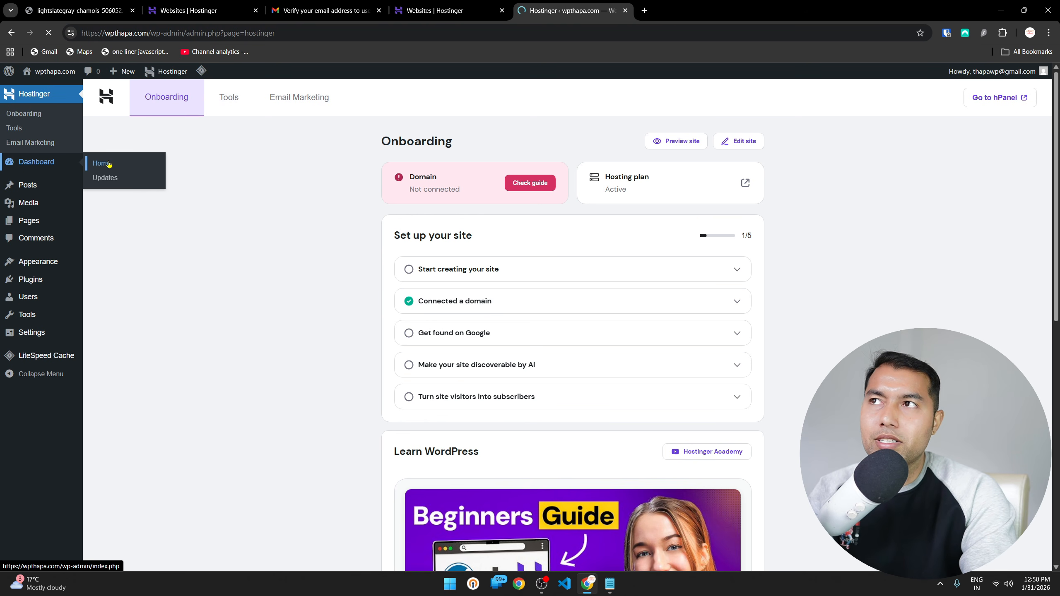
pyautogui.scroll(-5, 378, 348)
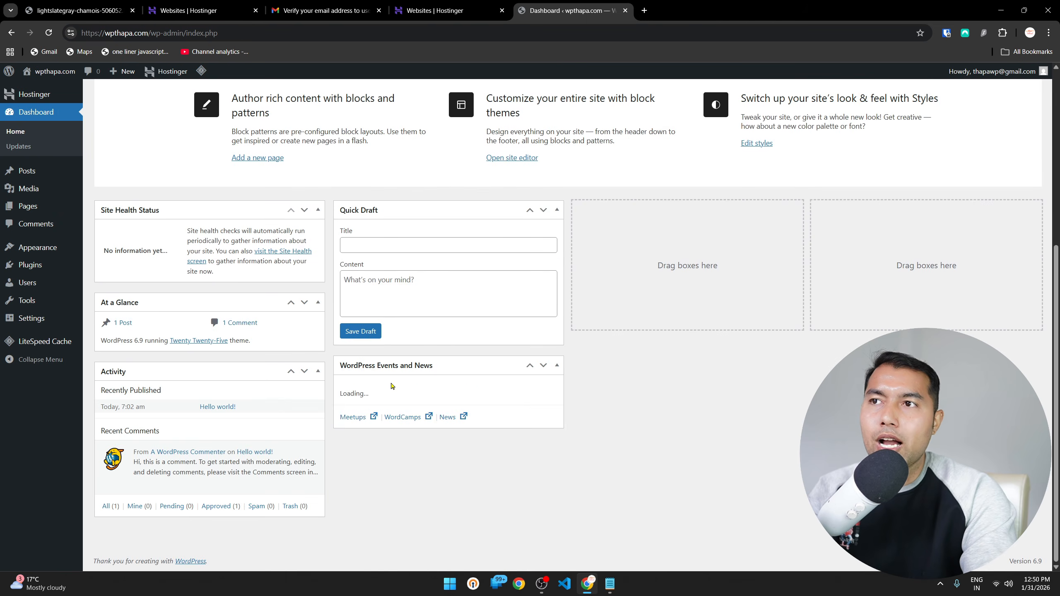
pyautogui.scroll(5, 390, 383)
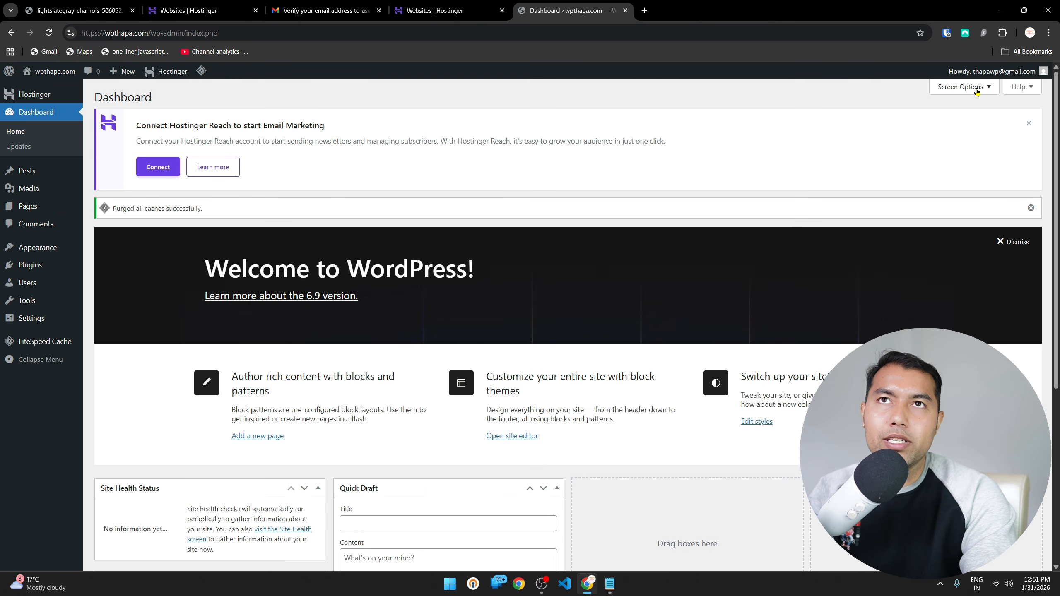
# Hide all dashboard widgets, including Welcome, Quick Draft, Activity, At a Glance and Site Health Status, and dismiss the Hostinger Reach notice
pyautogui.click(967, 89)
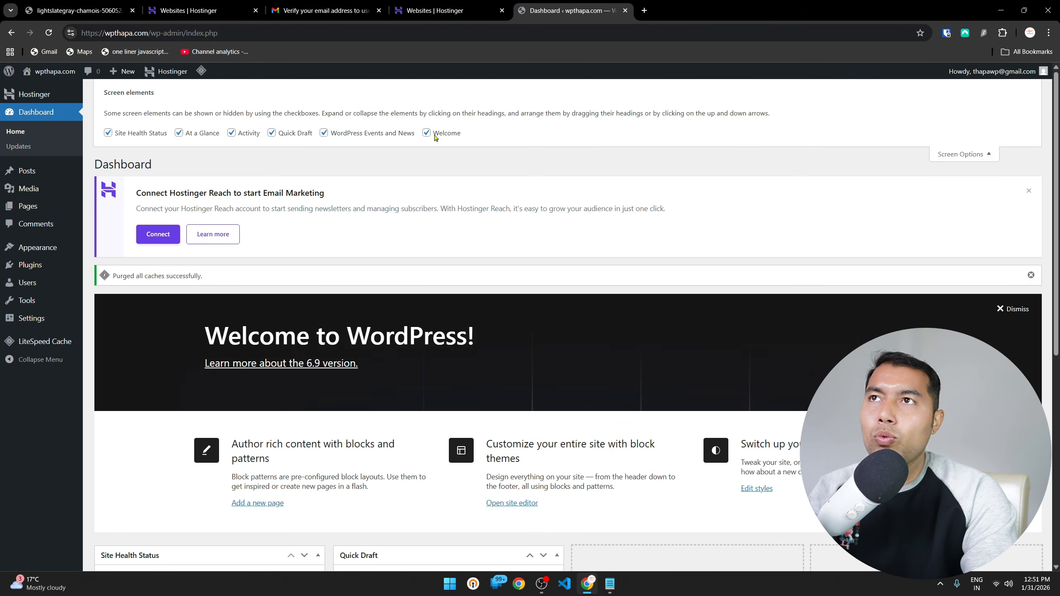
pyautogui.click(435, 137)
pyautogui.click(324, 133)
pyautogui.click(271, 133)
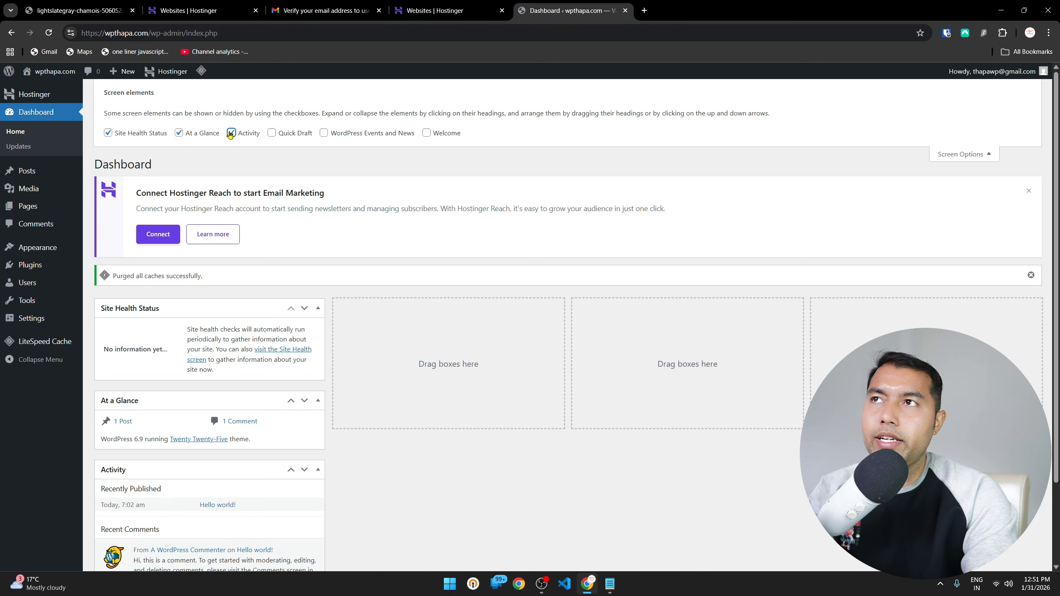
pyautogui.click(231, 133)
pyautogui.click(179, 133)
pyautogui.click(109, 133)
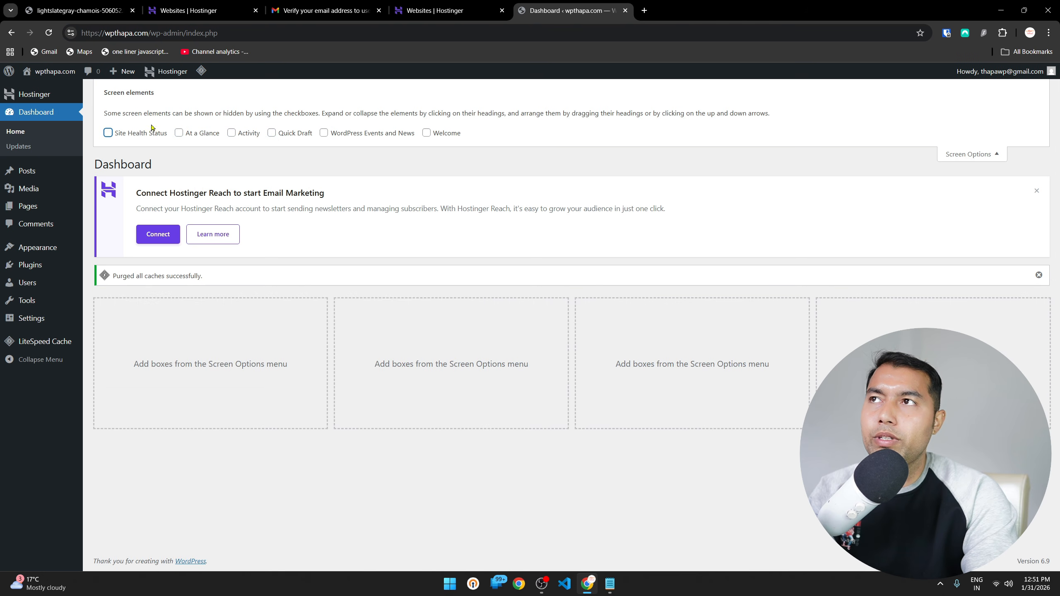
pyautogui.click(976, 157)
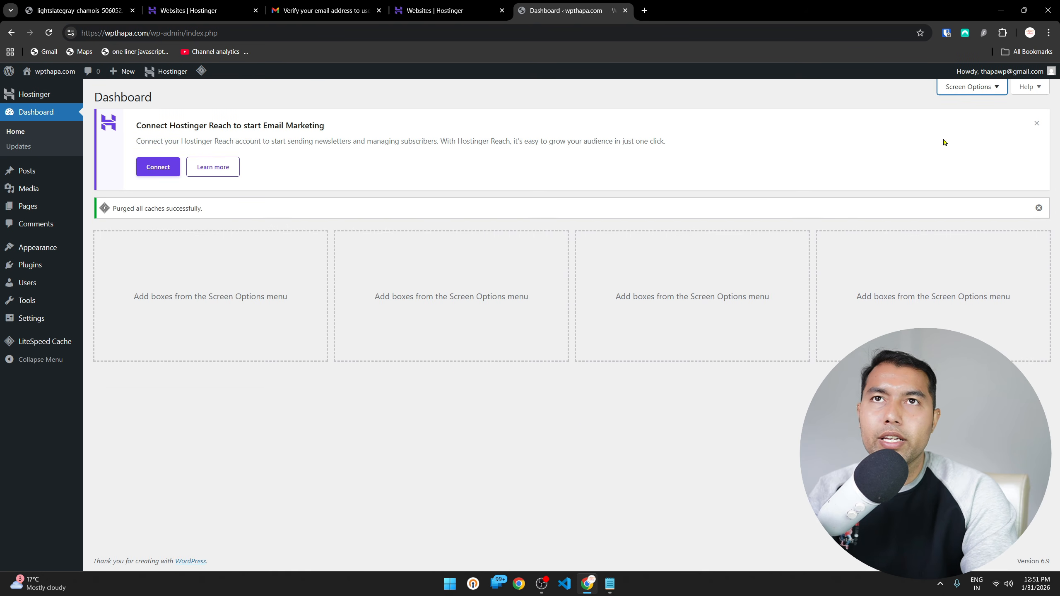
pyautogui.click(1037, 126)
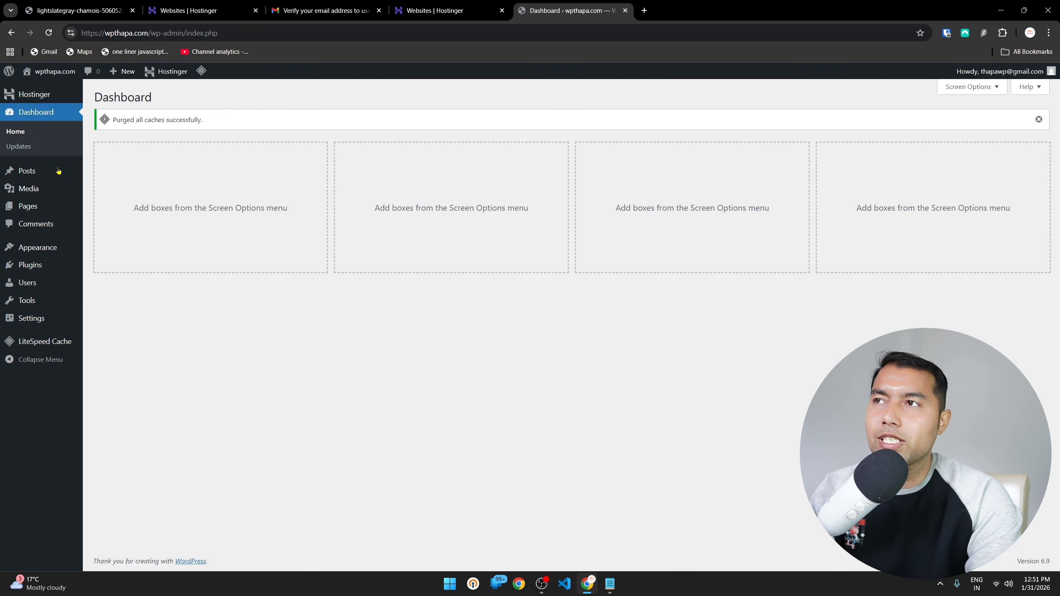
# Search the WordPress theme directory for Astra, then install and activate that theme
pyautogui.moveTo(37, 252)
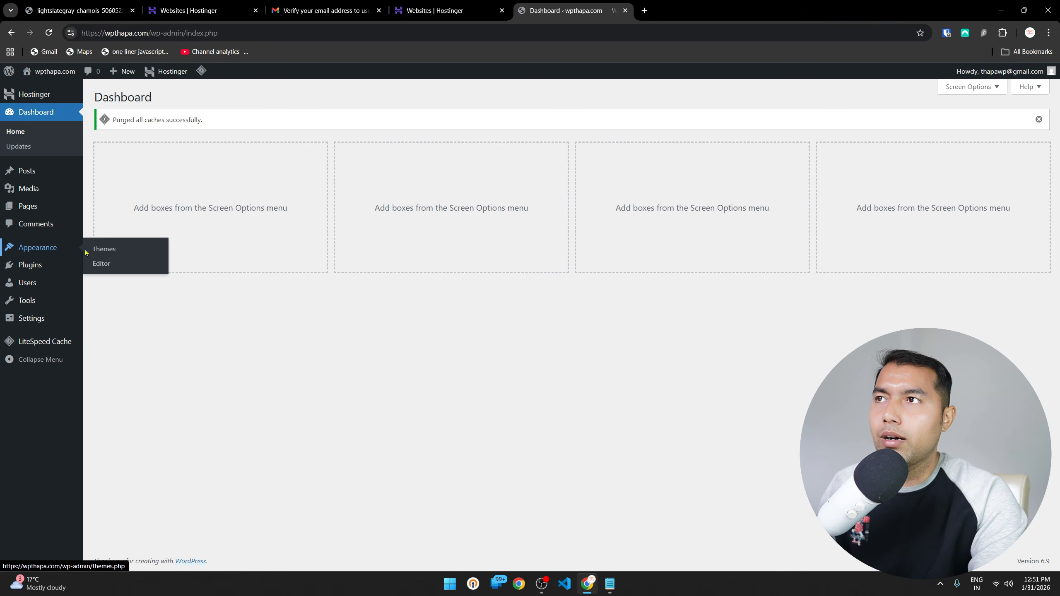
pyautogui.click(104, 250)
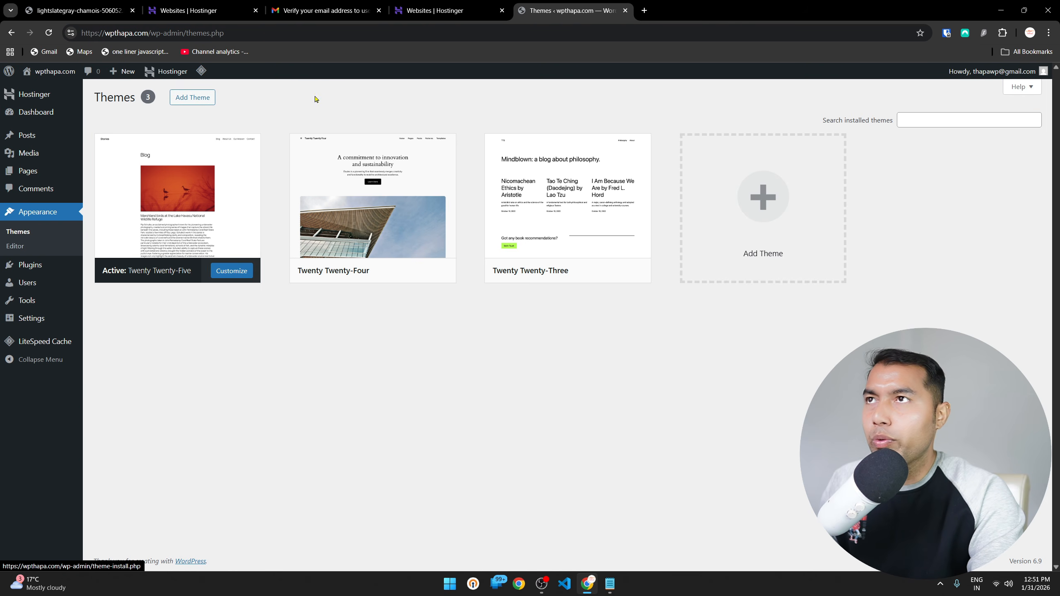
pyautogui.click(762, 201)
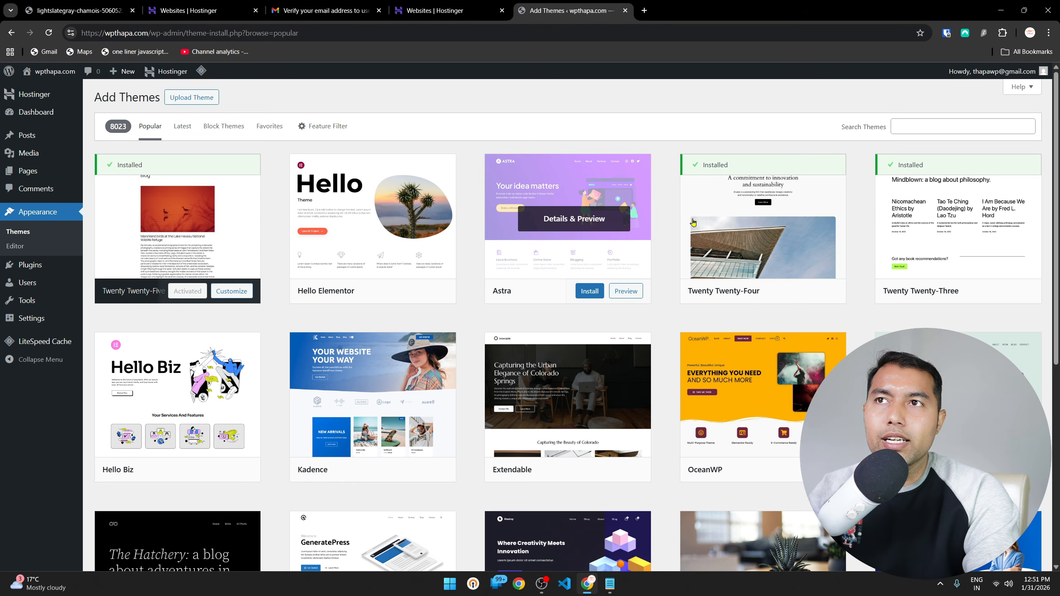
pyautogui.click(924, 124)
pyautogui.write('Astra')
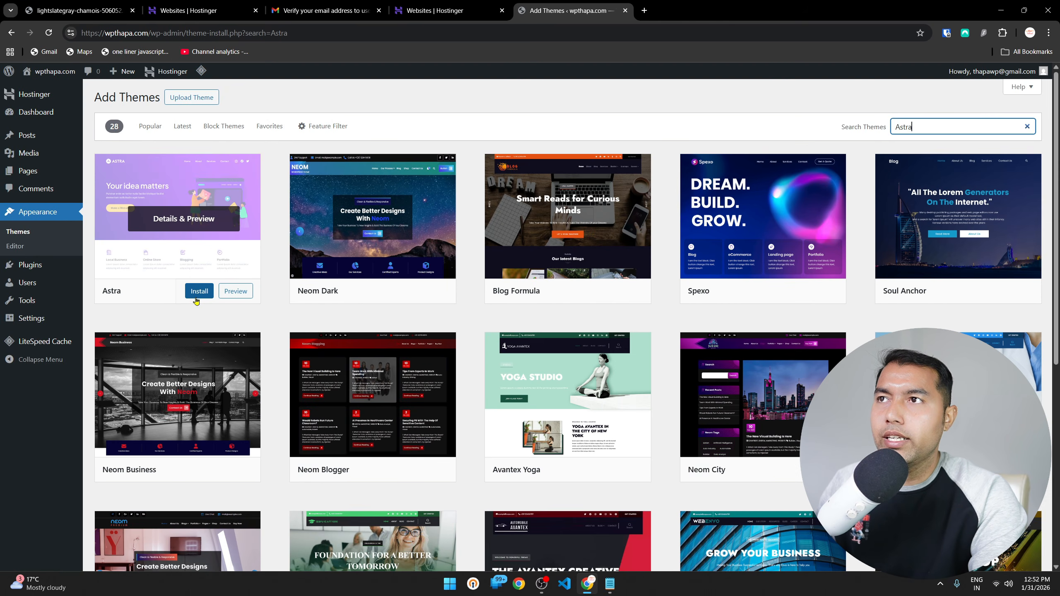
pyautogui.click(196, 298)
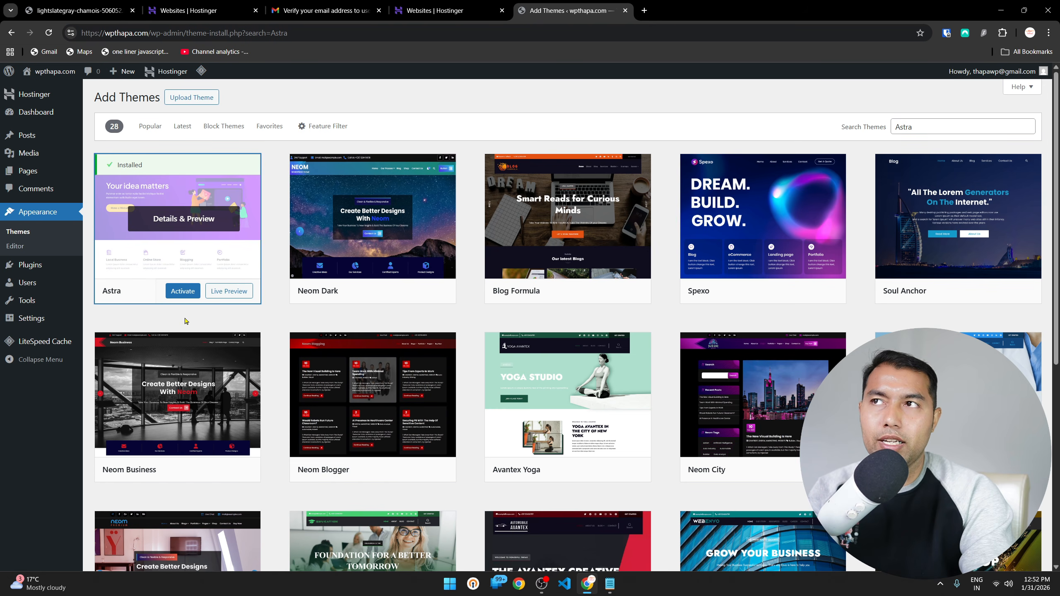
pyautogui.click(182, 291)
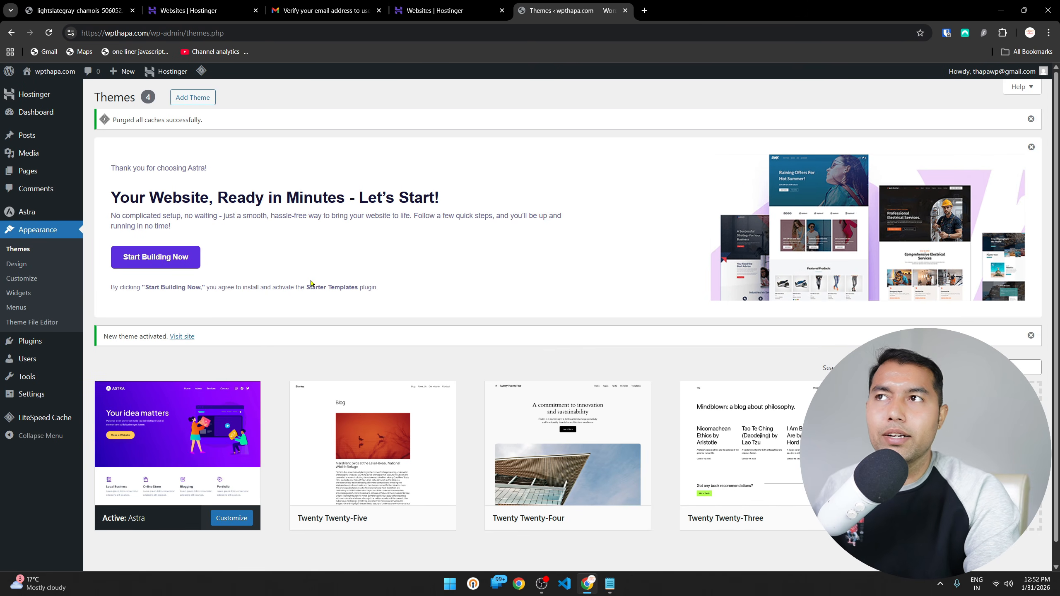
# Open the Astra theme's dashboard and look through its quick settings and modules
pyautogui.scroll(-1, 283, 401)
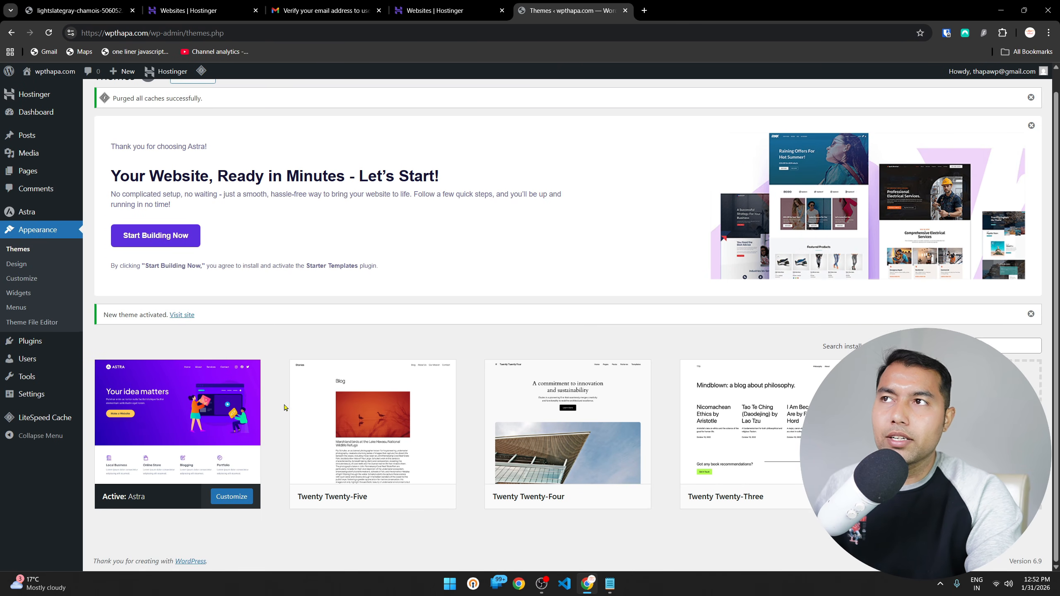
pyautogui.scroll(1, 287, 407)
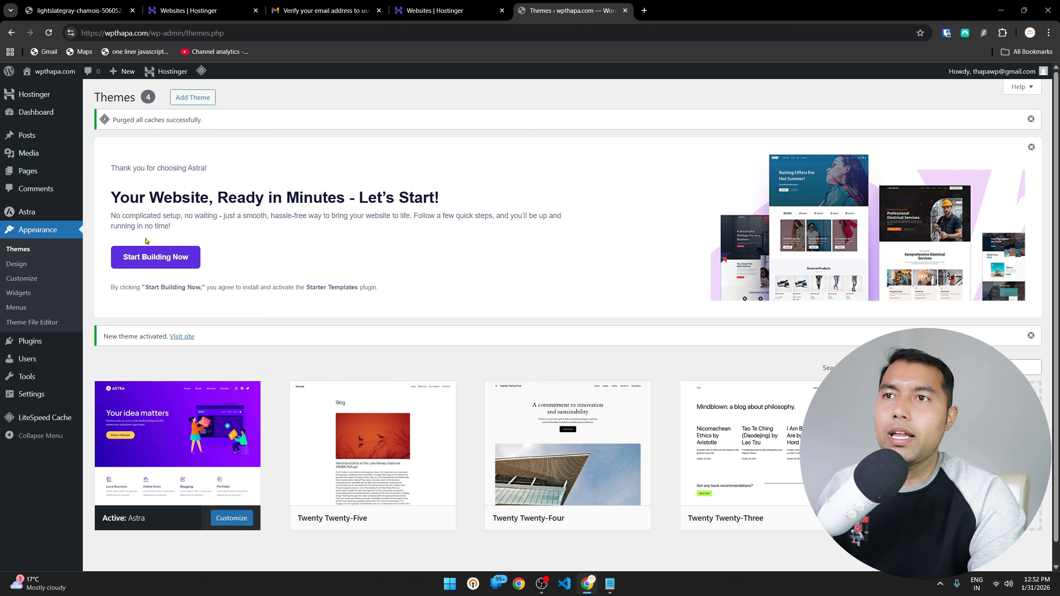
pyautogui.moveTo(42, 211)
pyautogui.click(107, 213)
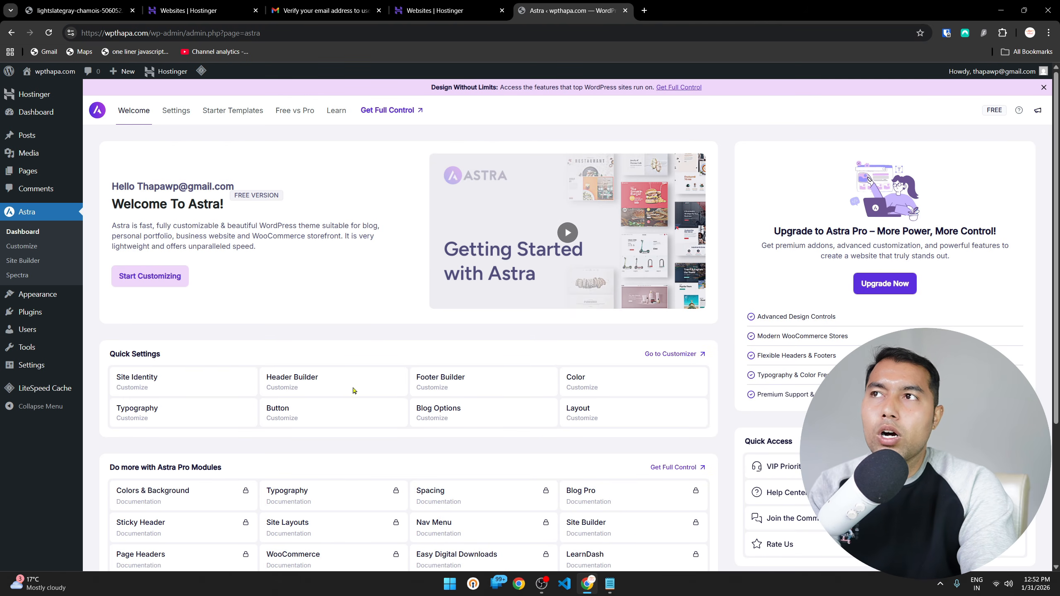
pyautogui.scroll(-5, 353, 391)
pyautogui.scroll(5, 422, 481)
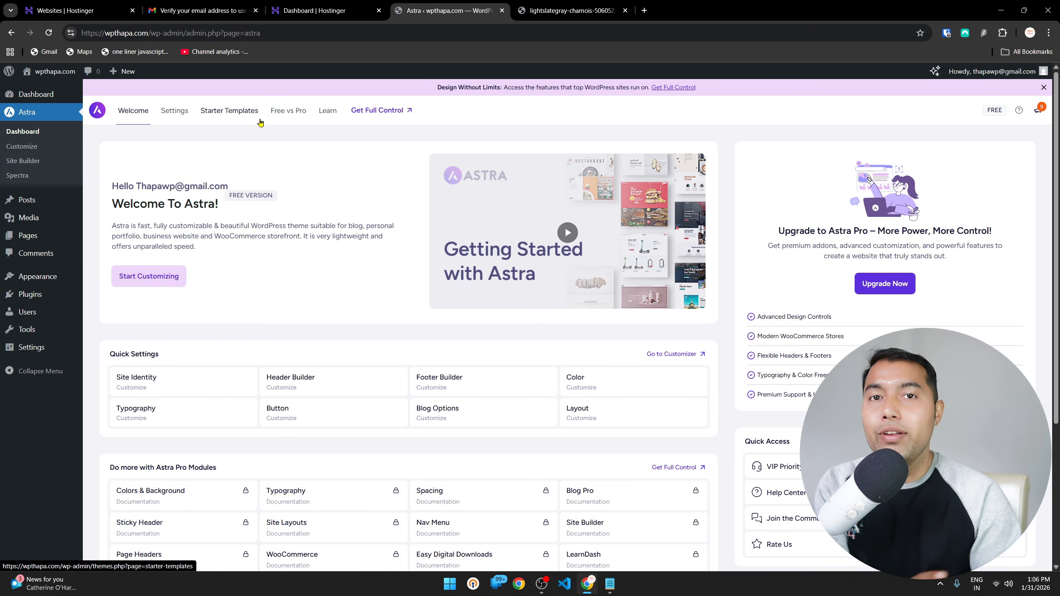
# Open Astra's classic starter templates with Elementor as the page builder and decline the AI builder offer
pyautogui.click(230, 109)
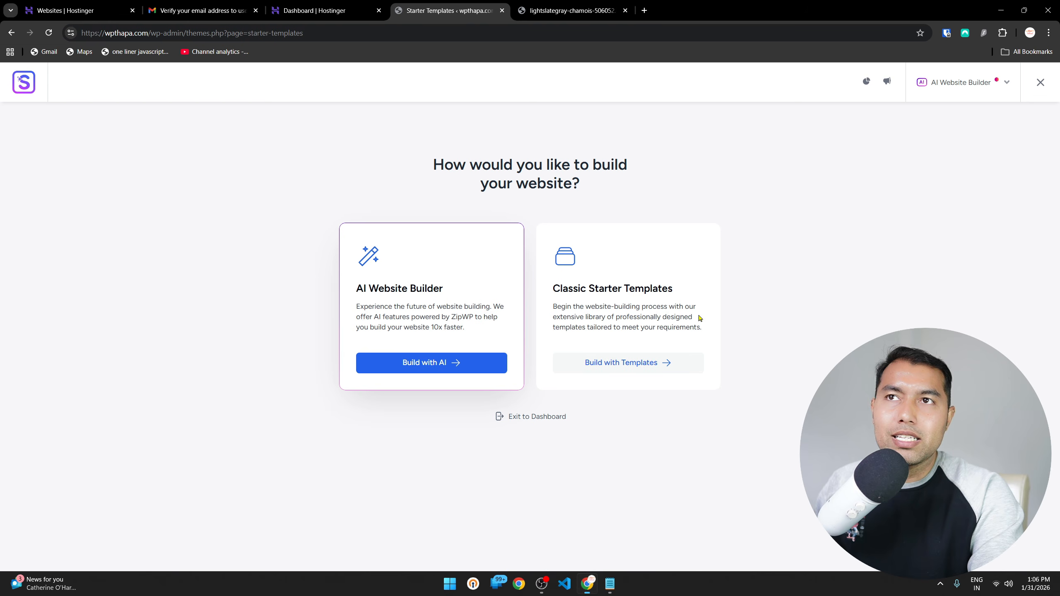
pyautogui.click(639, 362)
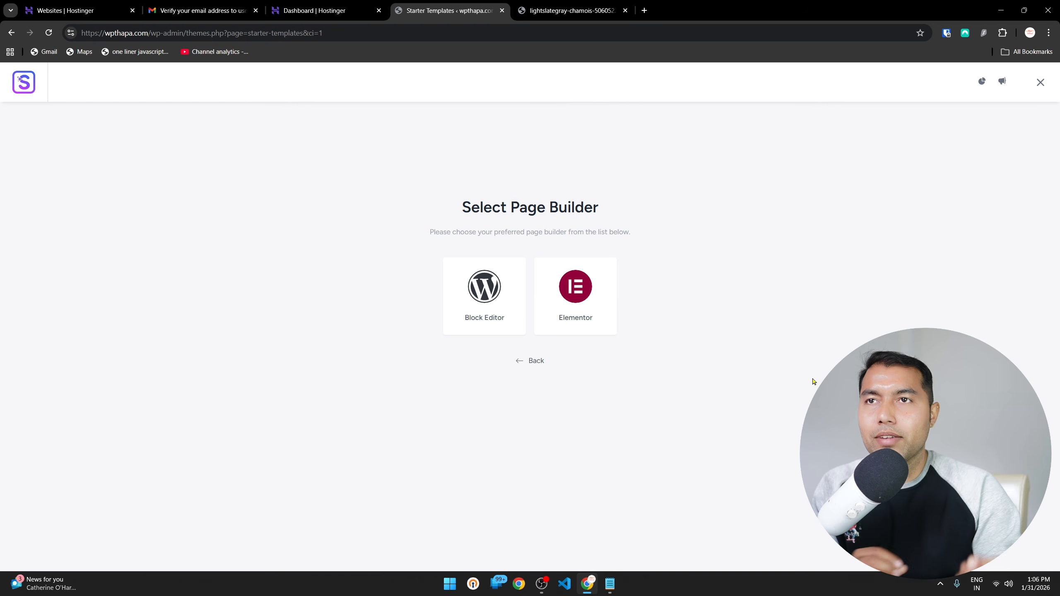
pyautogui.click(579, 301)
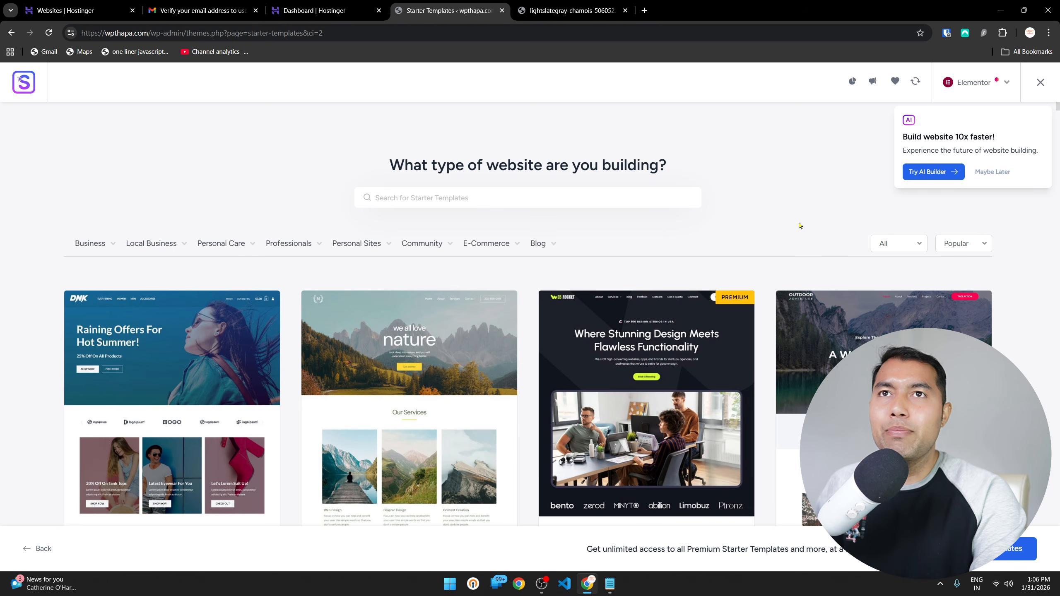
pyautogui.click(1002, 173)
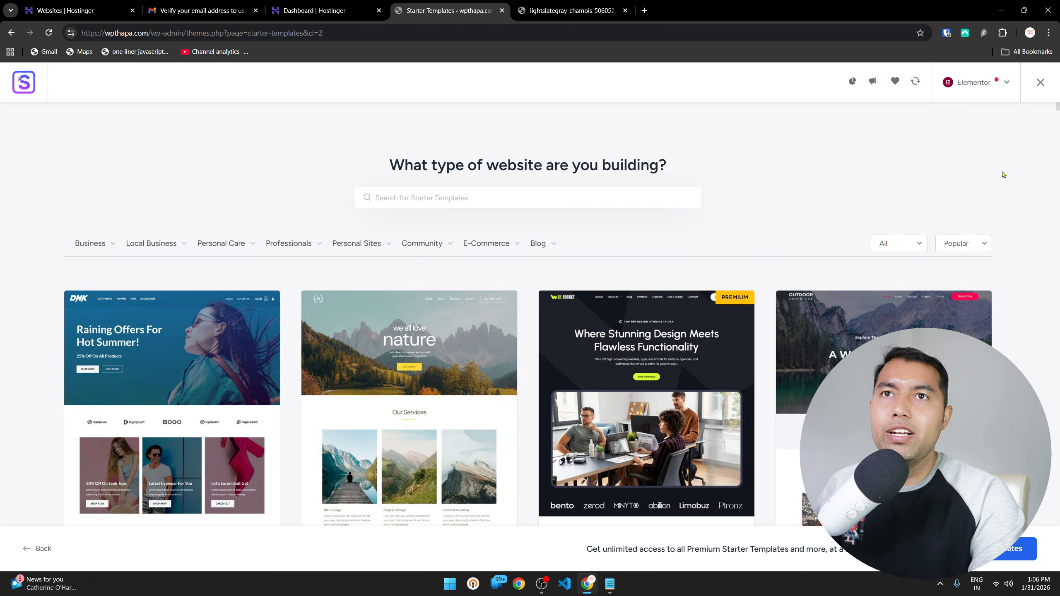
# Browse the Elementor starter templates and compare them with the finished organic store site open in the other browser tab
pyautogui.scroll(-15, 244, 319)
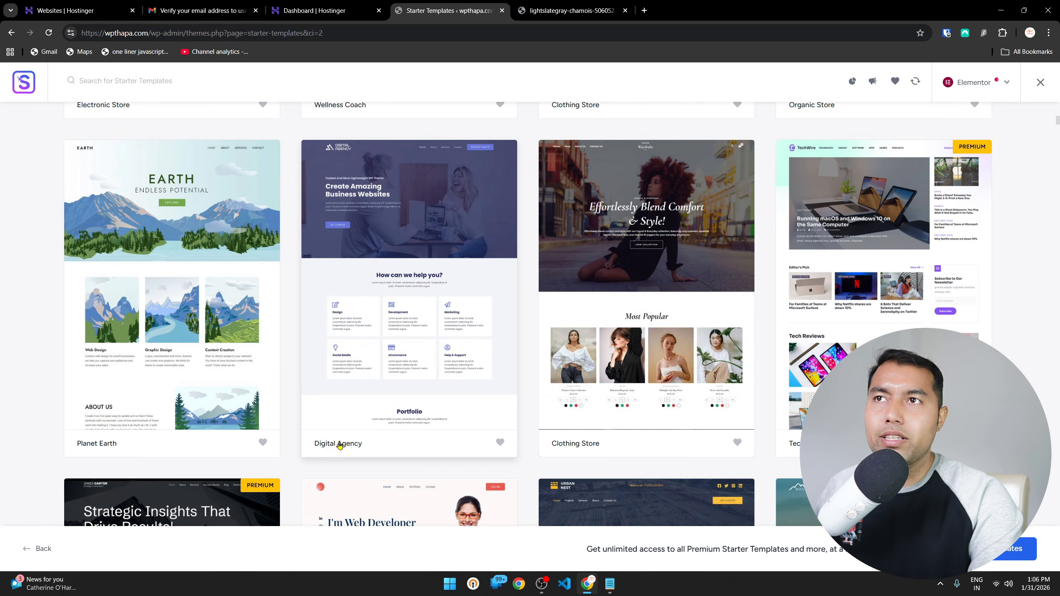
pyautogui.scroll(7, 339, 444)
pyautogui.scroll(8, 340, 451)
pyautogui.scroll(-5, 341, 451)
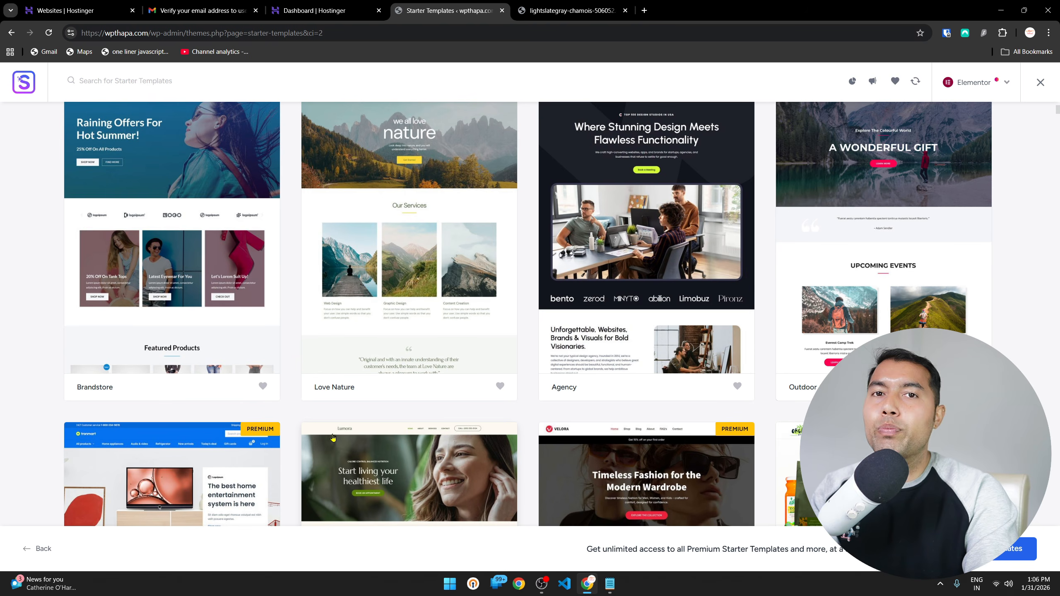
pyautogui.scroll(5, 333, 437)
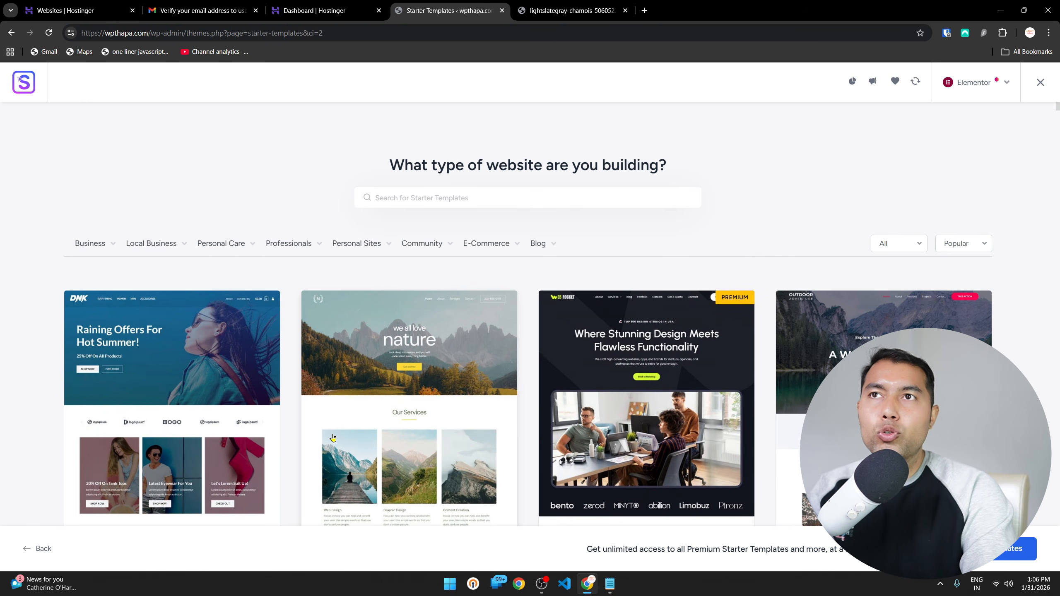
pyautogui.scroll(-5, 332, 437)
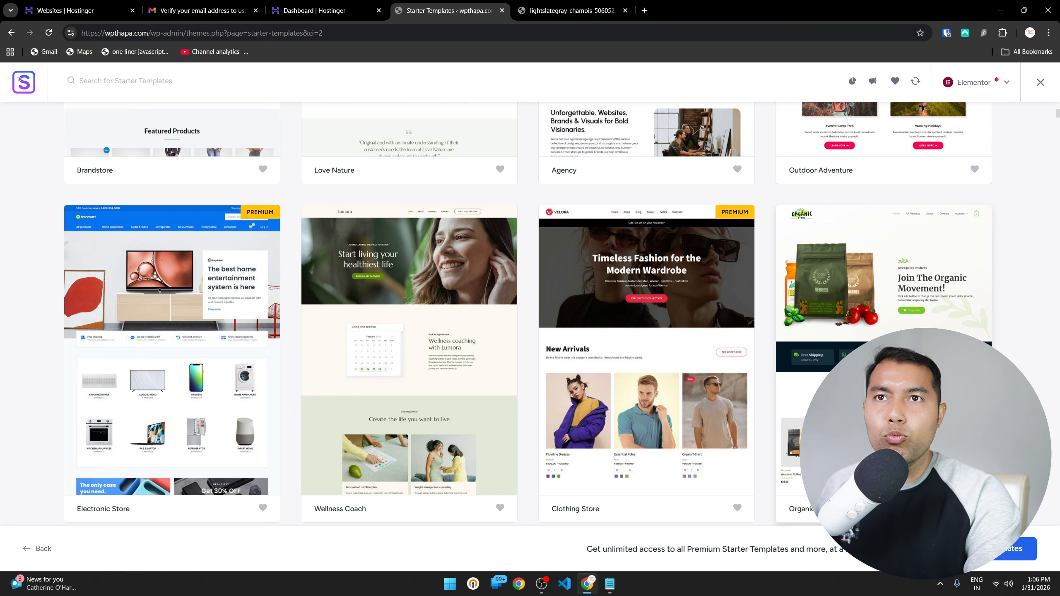
pyautogui.click(568, 10)
pyautogui.scroll(-5, 518, 294)
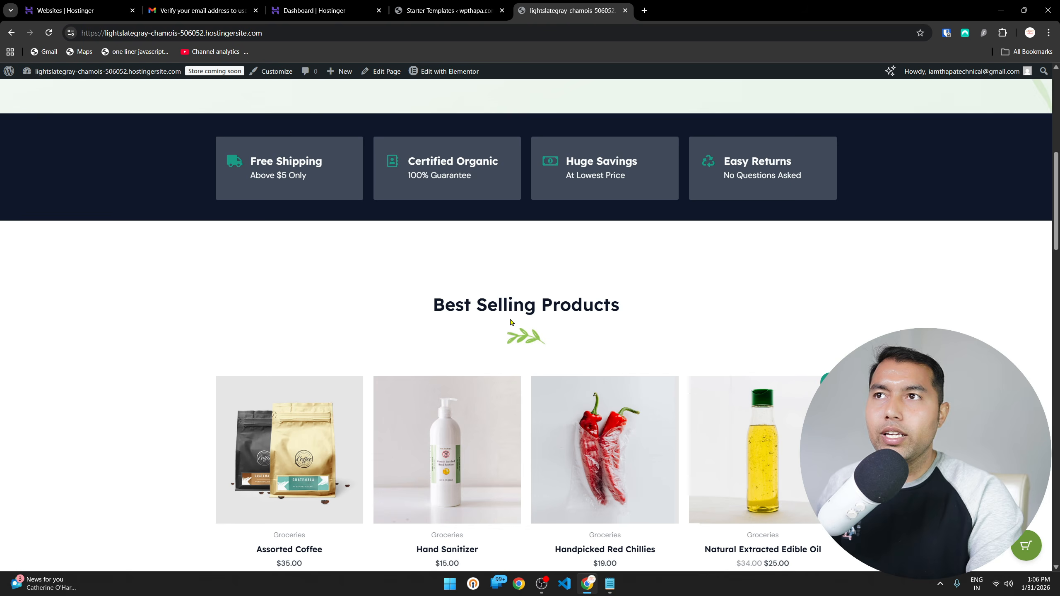
pyautogui.click(409, 4)
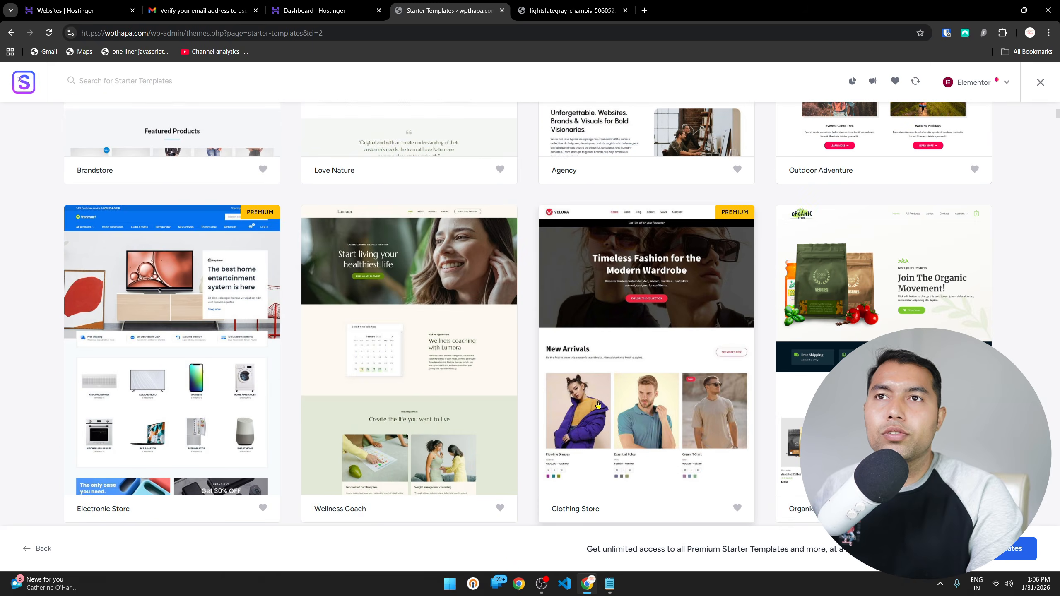
# Select the Organic Store starter template and set its font pair to Lexend & DM Sans
pyautogui.scroll(-8, 633, 398)
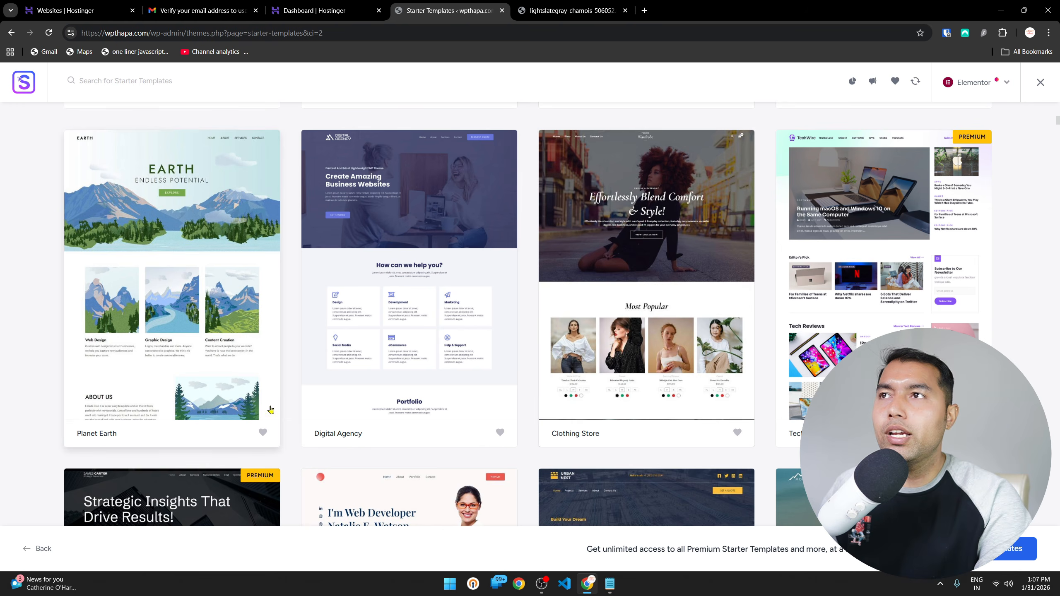
pyautogui.scroll(-8, 301, 420)
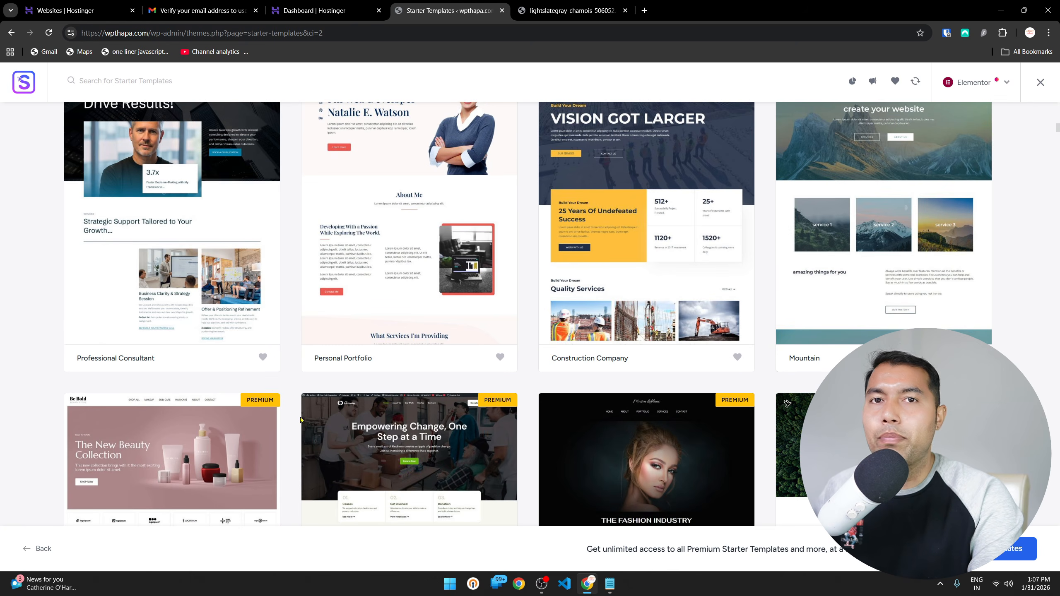
pyautogui.scroll(-15, 300, 420)
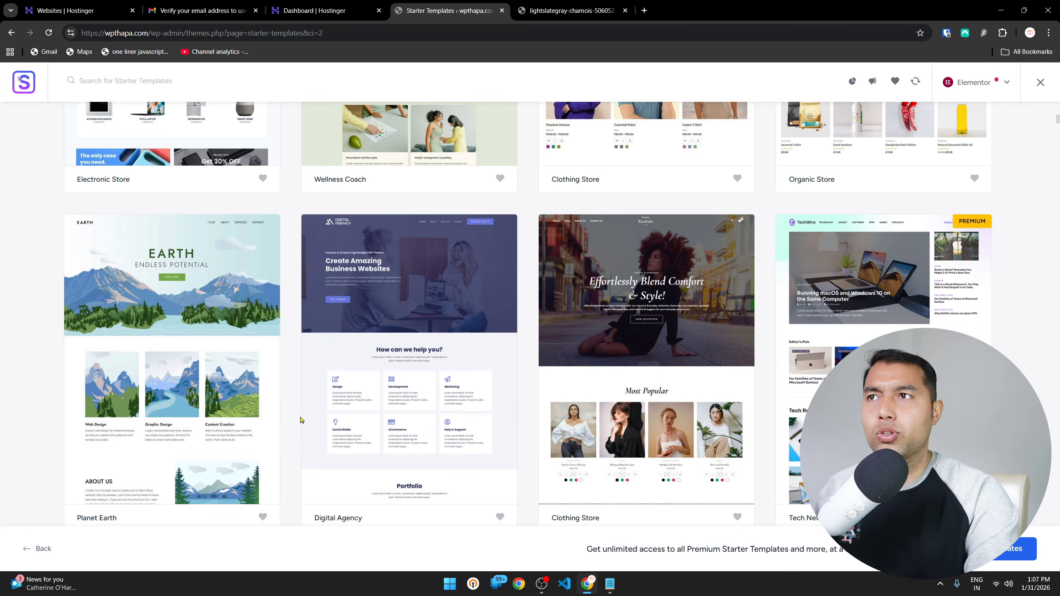
pyautogui.scroll(-10, 301, 420)
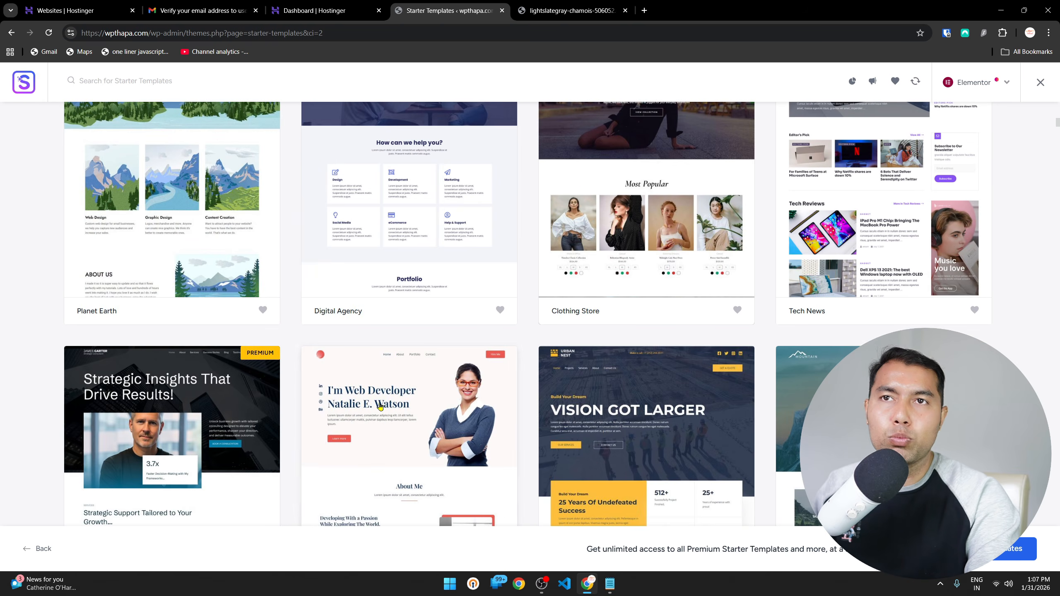
pyautogui.scroll(-5, 438, 404)
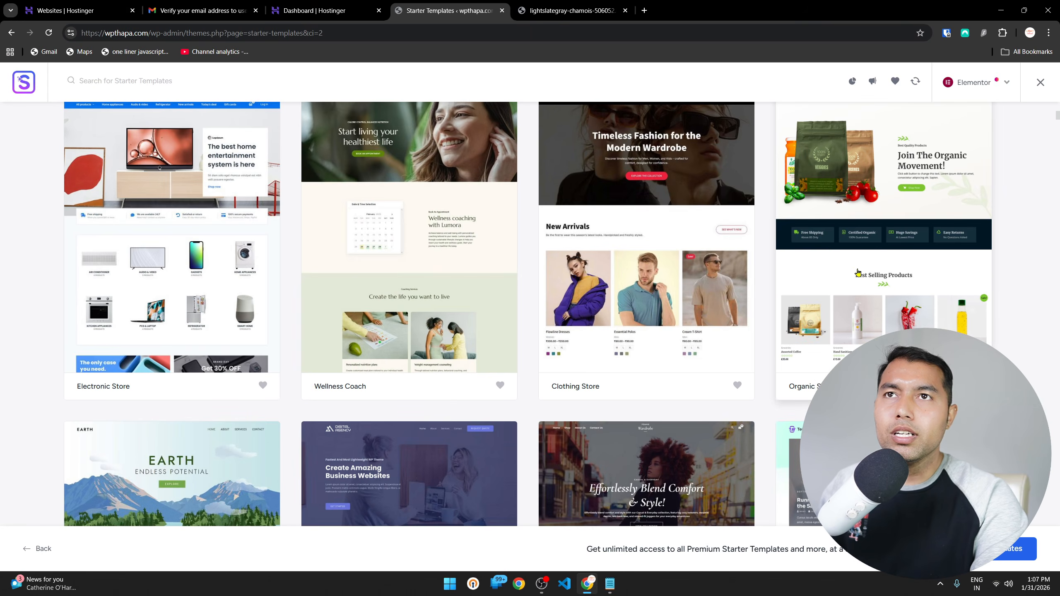
pyautogui.click(858, 272)
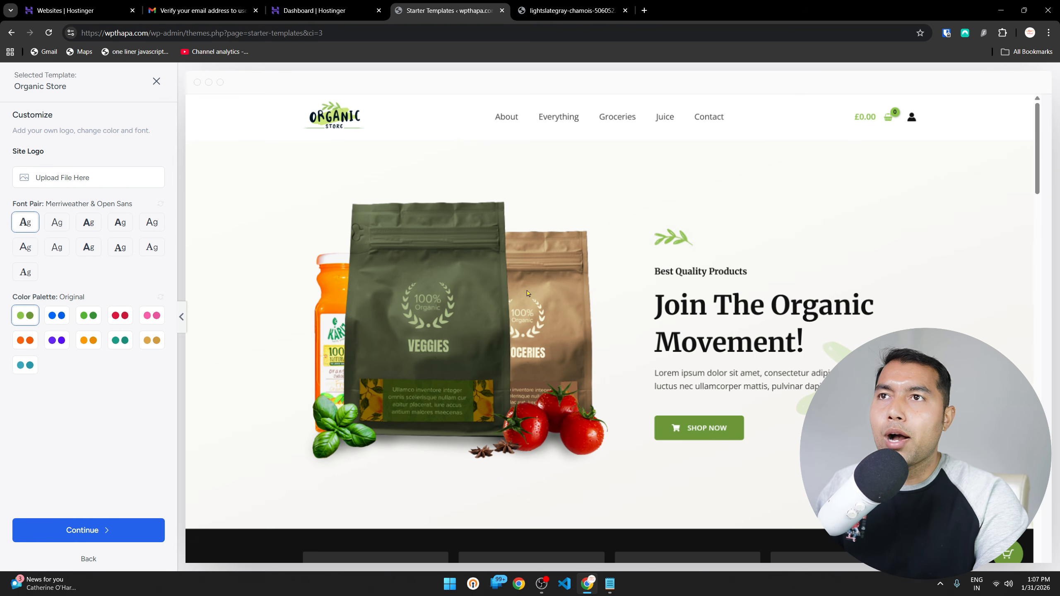
pyautogui.click(85, 232)
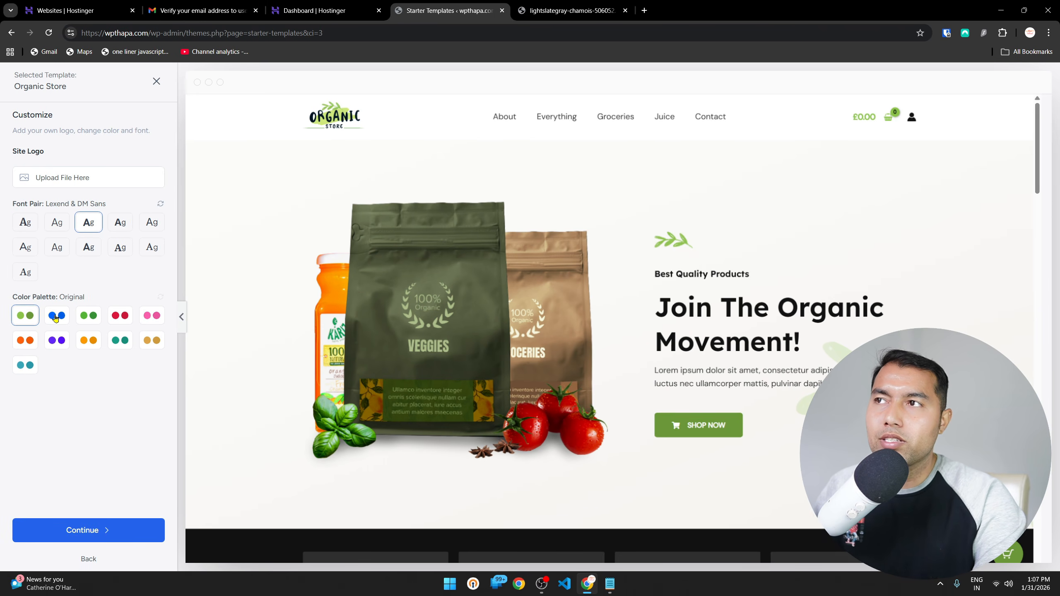
# Try out color palettes on the Organic Store preview, choose palette Style 8, and continue to the feature selection
pyautogui.click(56, 316)
pyautogui.click(88, 315)
pyautogui.scroll(-5, 455, 402)
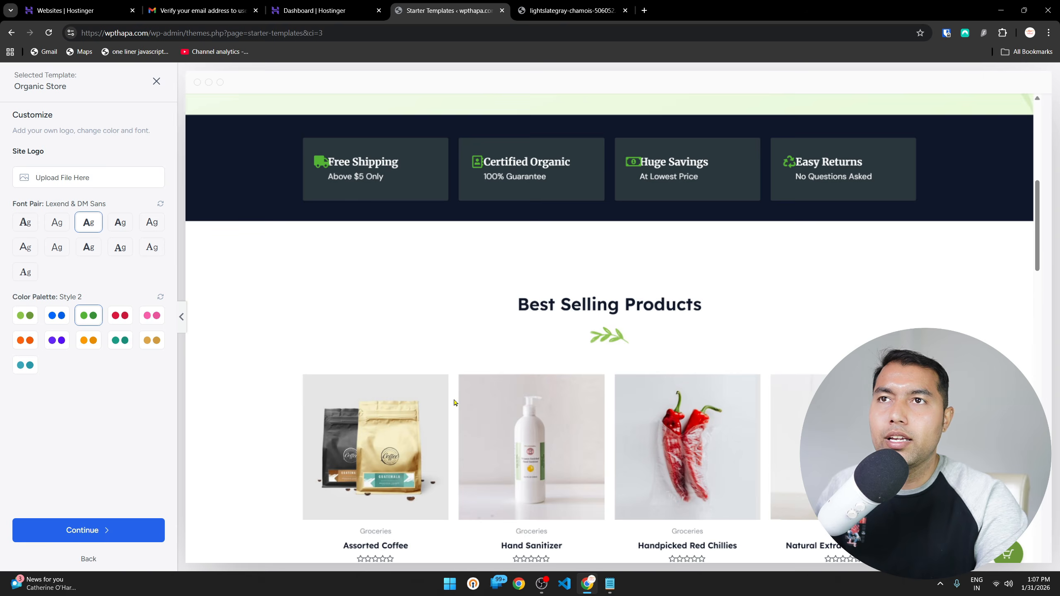
pyautogui.scroll(-10, 463, 409)
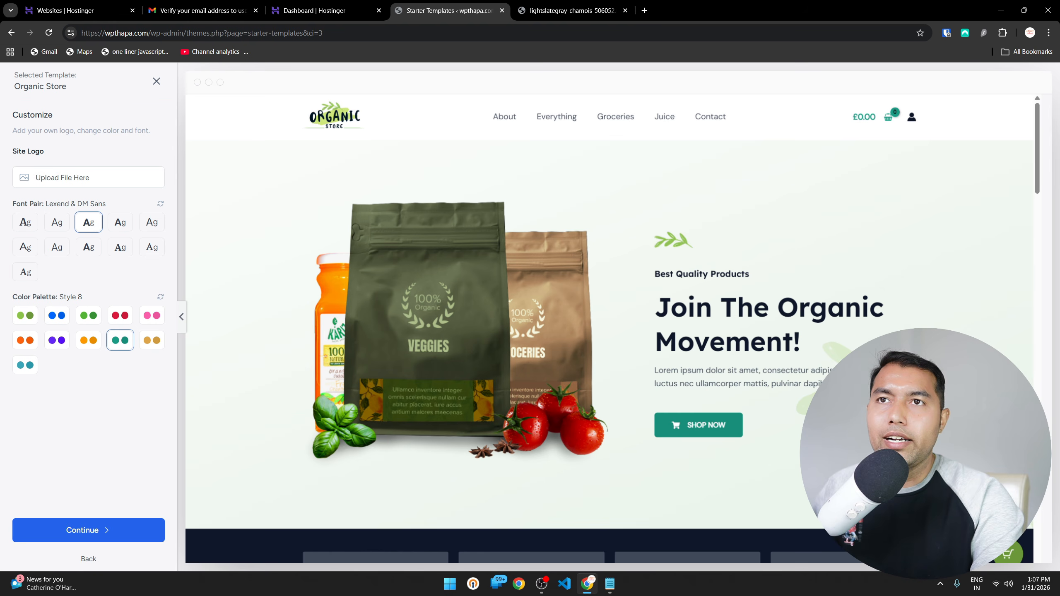
pyautogui.click(99, 531)
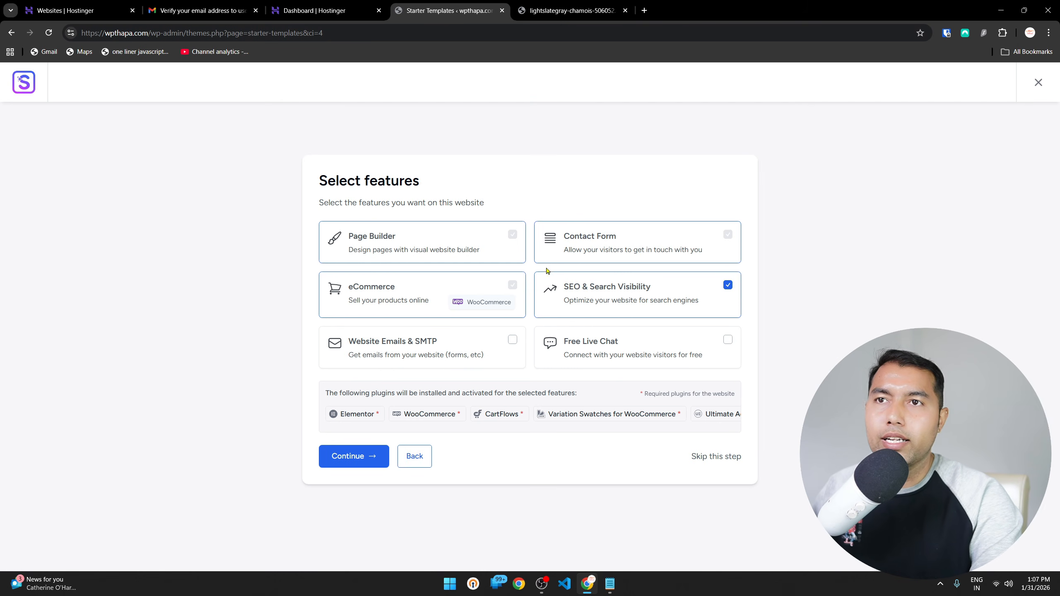
# Deselect the SEO & Search Visibility feature, then skip the feature and personal details steps to start building the site
pyautogui.click(728, 286)
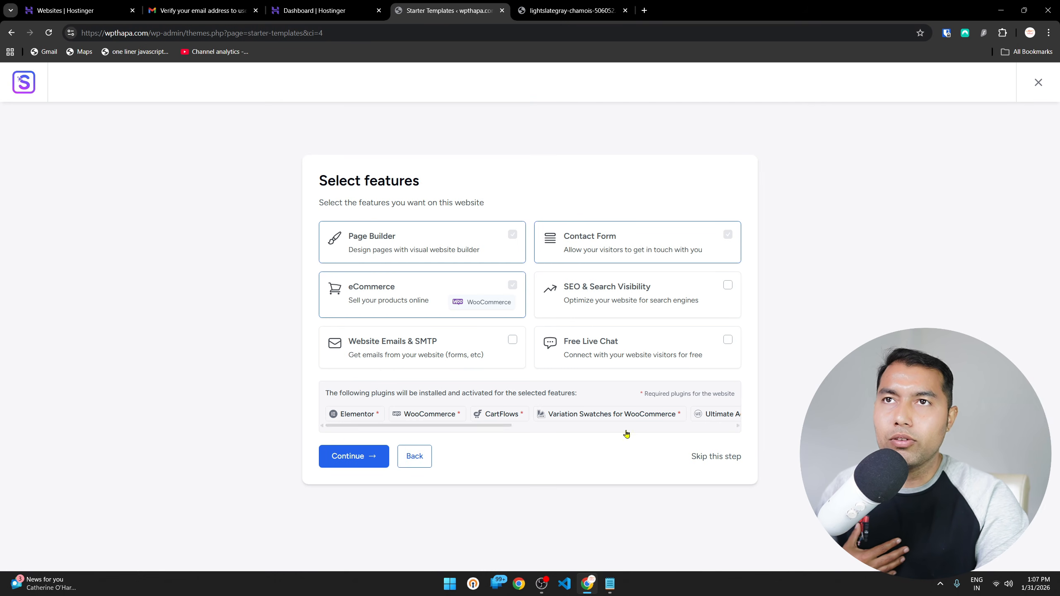
pyautogui.click(718, 458)
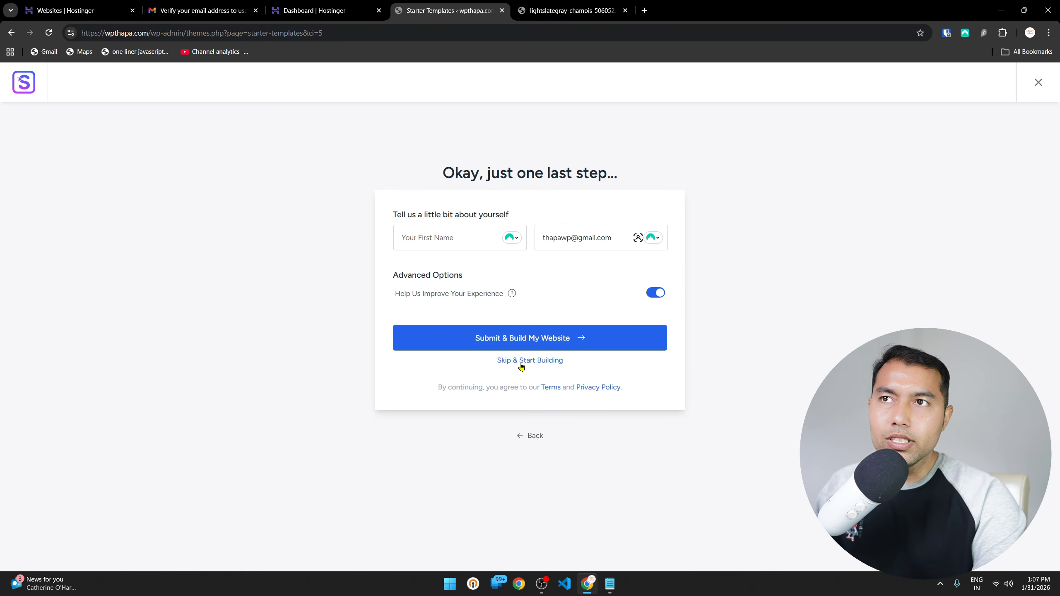
pyautogui.click(535, 365)
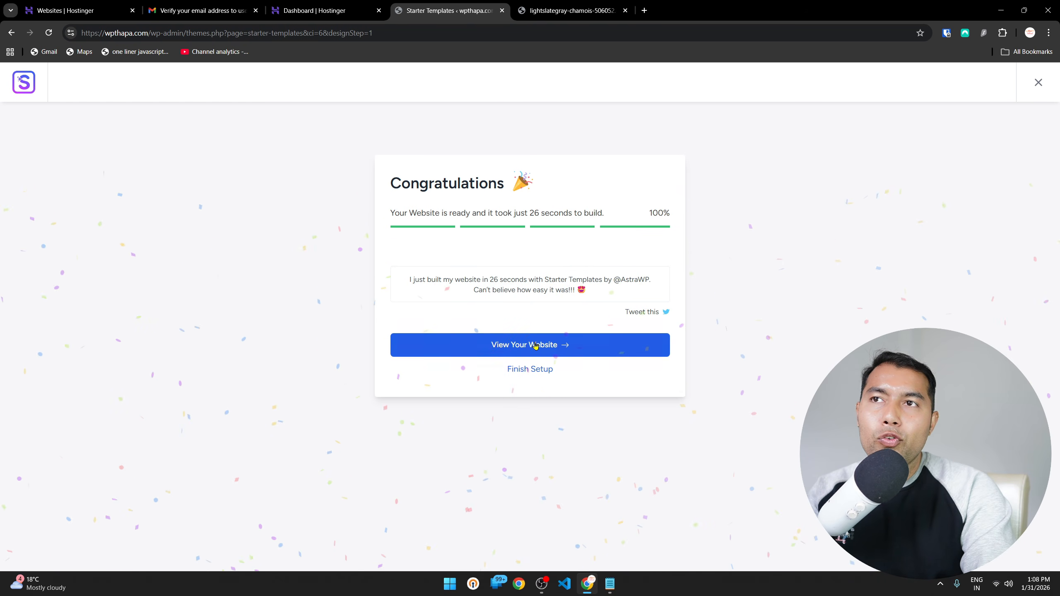
# Open the newly built website and look through its home page from header to footer
pyautogui.click(551, 345)
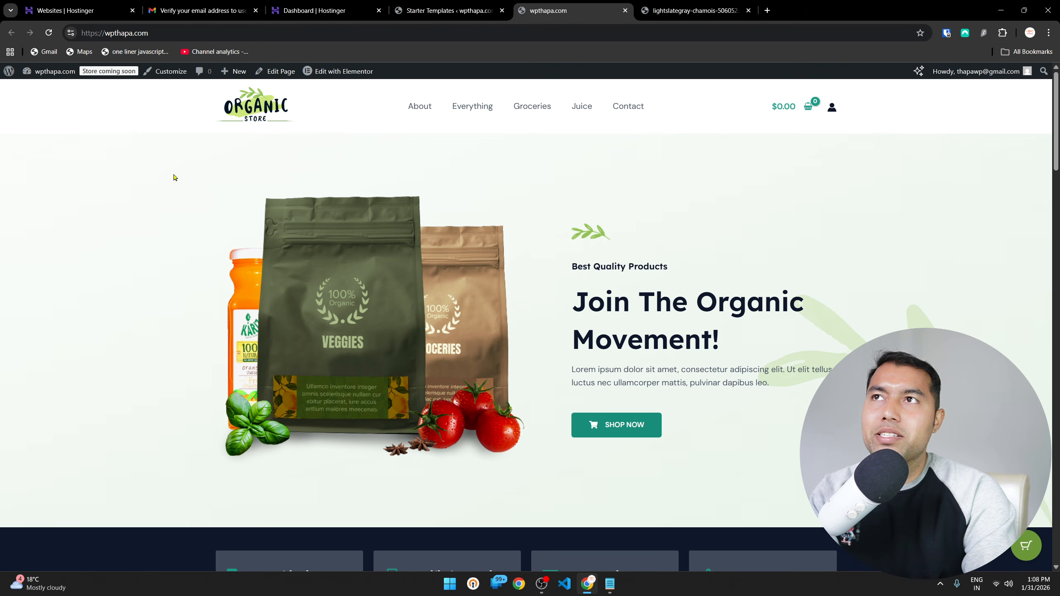
pyautogui.scroll(-20, 278, 363)
pyautogui.scroll(20, 204, 428)
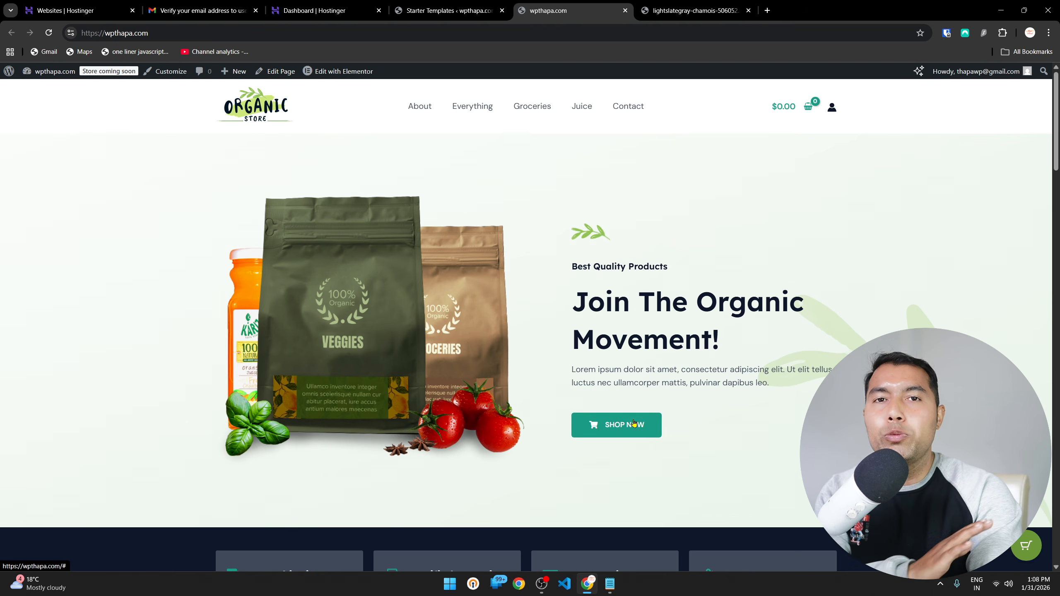
pyautogui.scroll(-15, 638, 425)
pyautogui.scroll(11, 642, 428)
pyautogui.scroll(5, 643, 428)
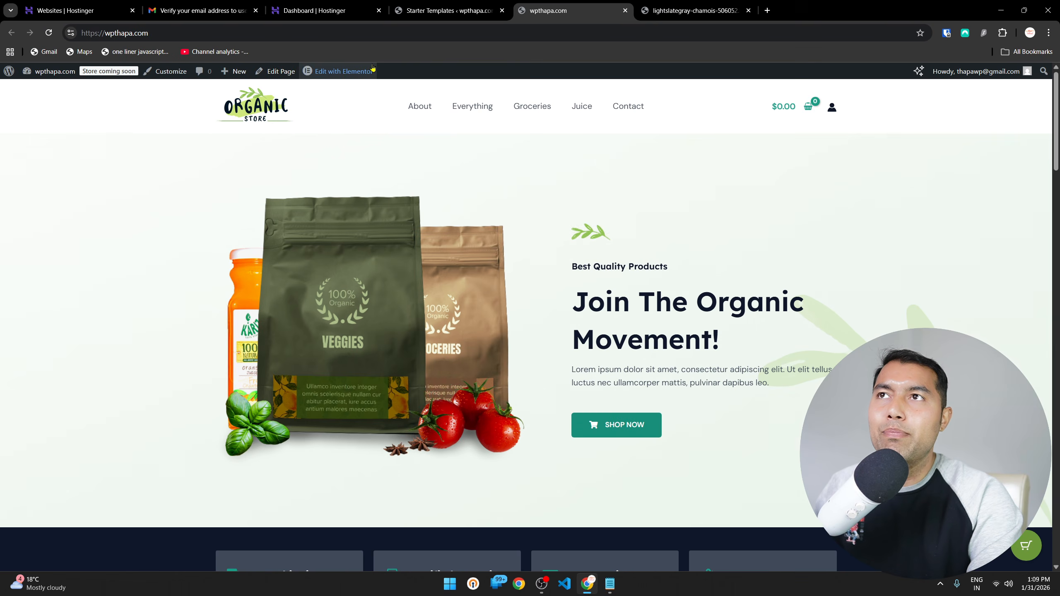
# Open the home page in the Elementor editor, skip the AI offer, and dismiss the top bar notice
pyautogui.moveTo(449, 93)
pyautogui.click(344, 76)
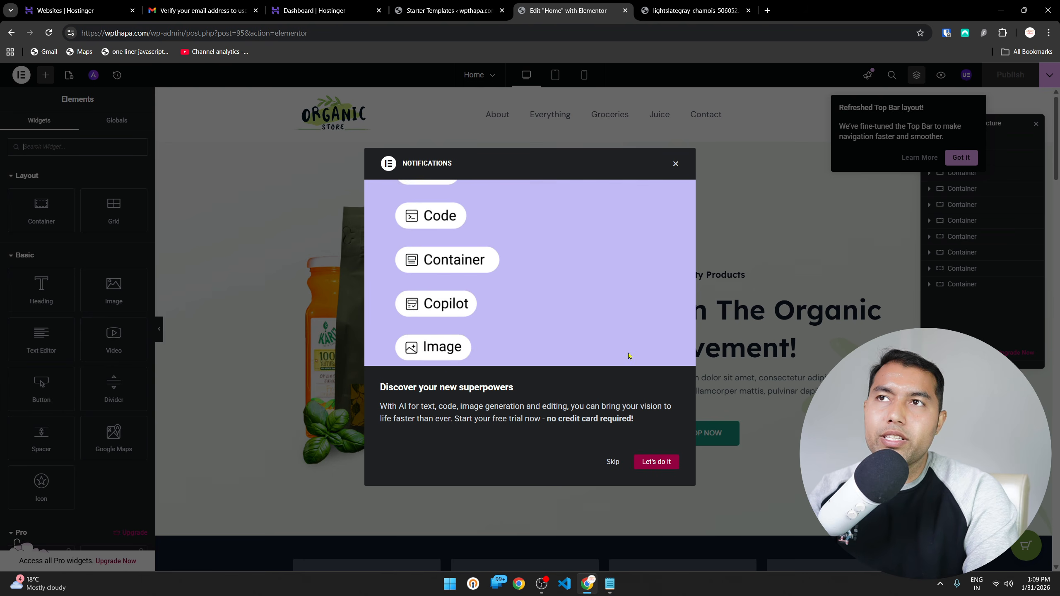
pyautogui.click(612, 461)
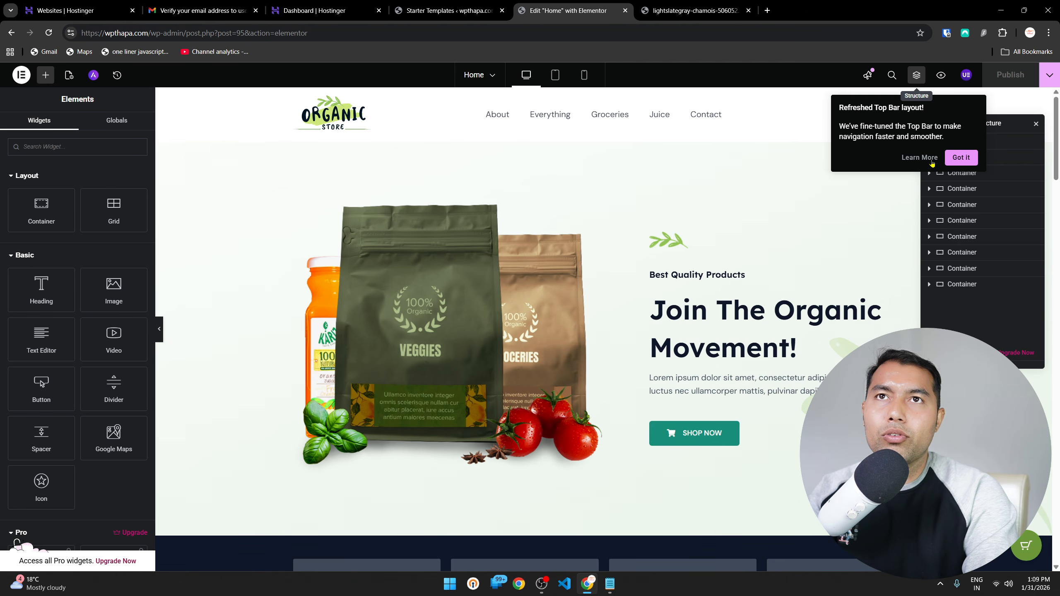
pyautogui.click(959, 160)
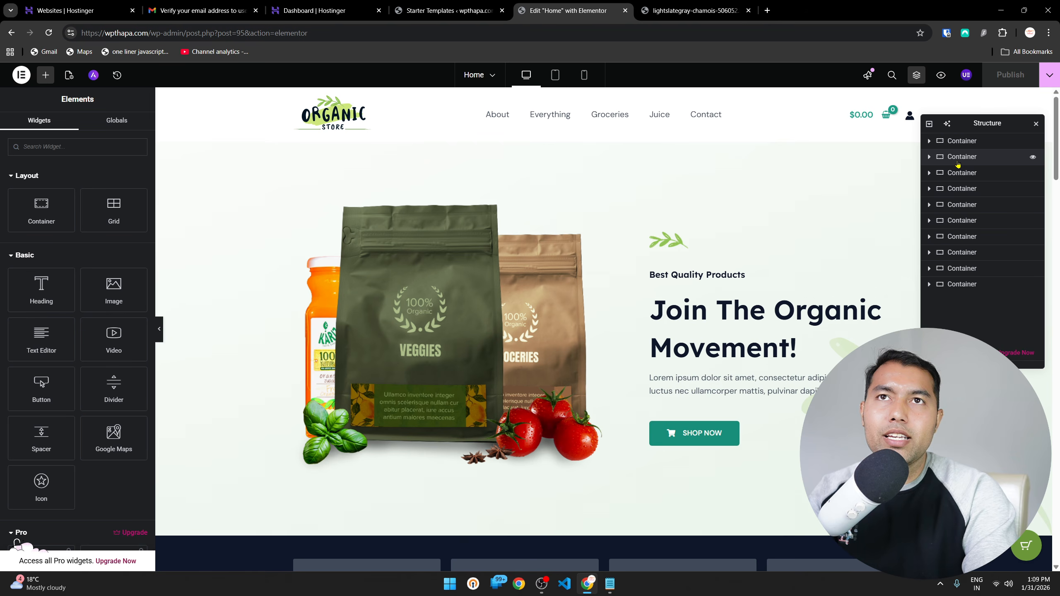
# Examine the home page's containers and their matching sections using the structure outline, then close the outline
pyautogui.click(958, 162)
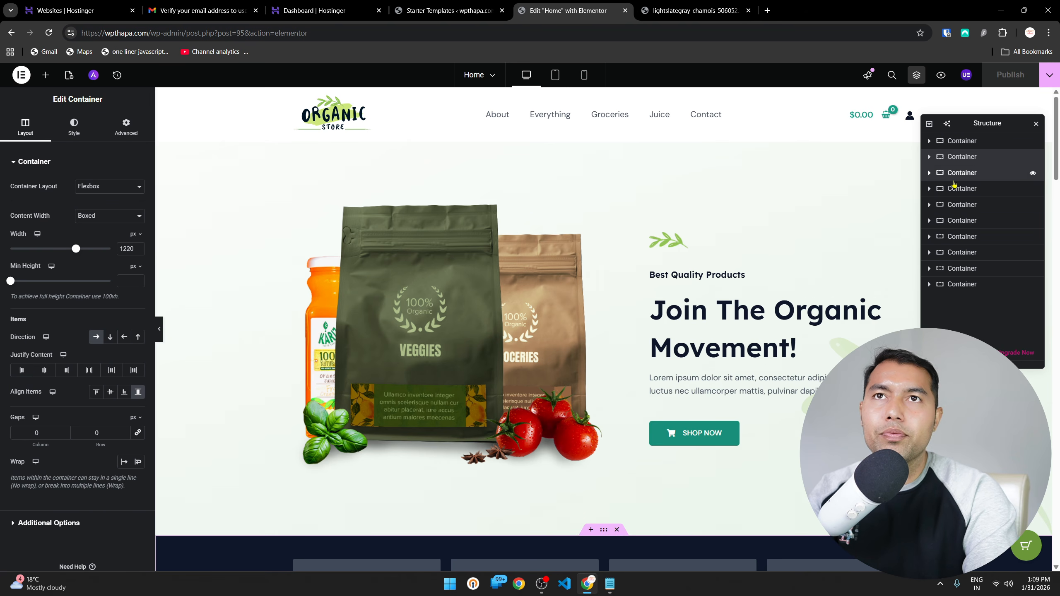
pyautogui.click(955, 182)
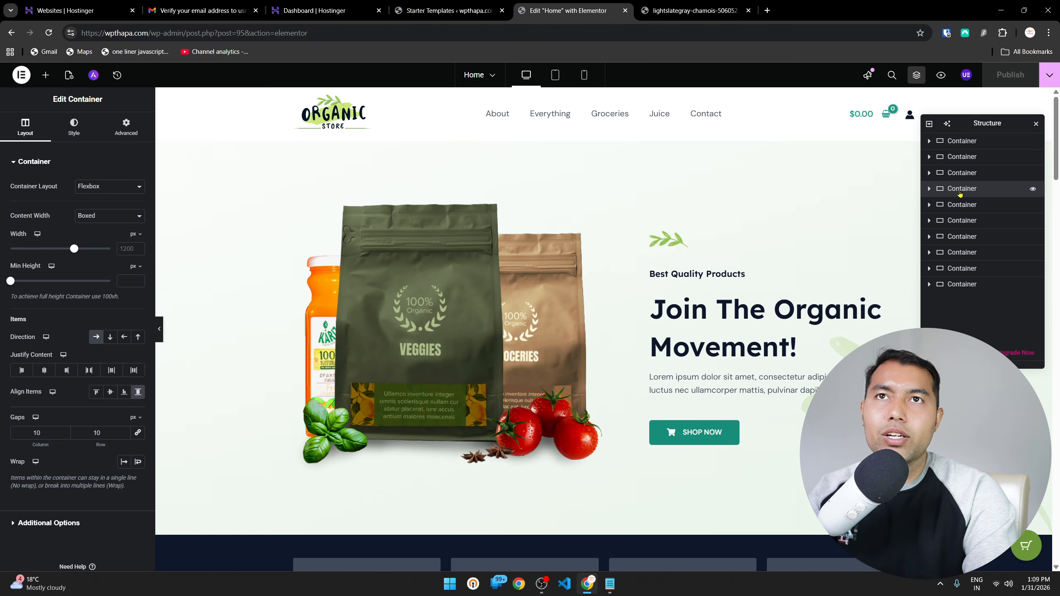
pyautogui.click(957, 204)
pyautogui.click(960, 220)
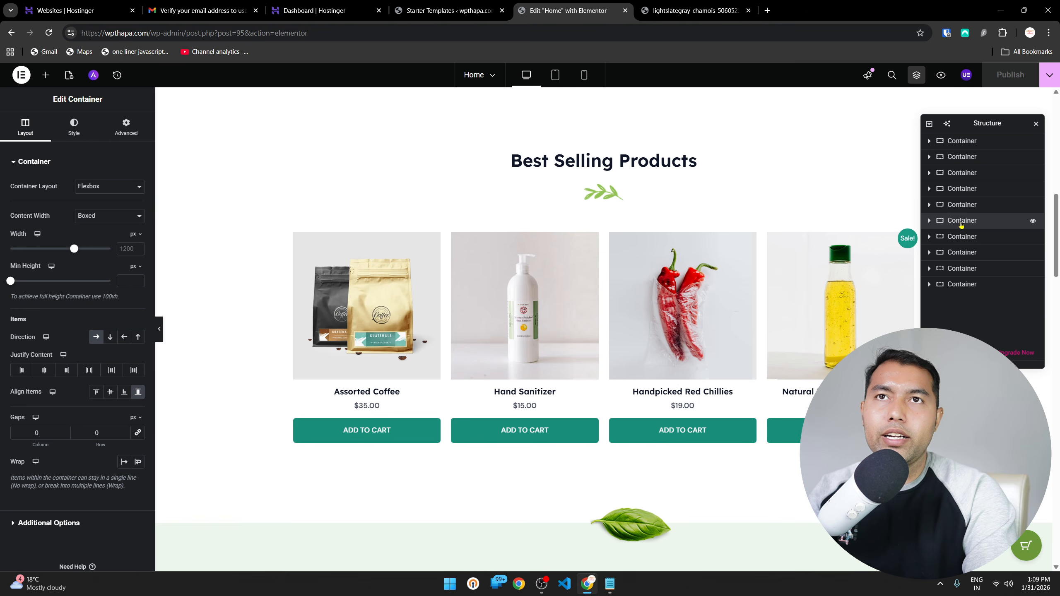
pyautogui.scroll(-10, 665, 346)
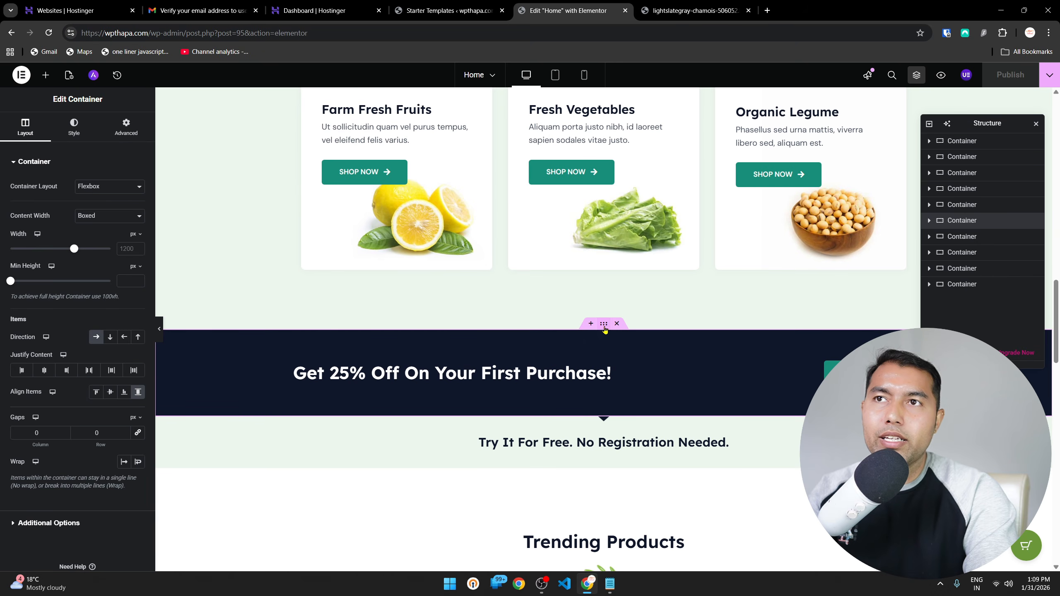
pyautogui.scroll(-5, 608, 376)
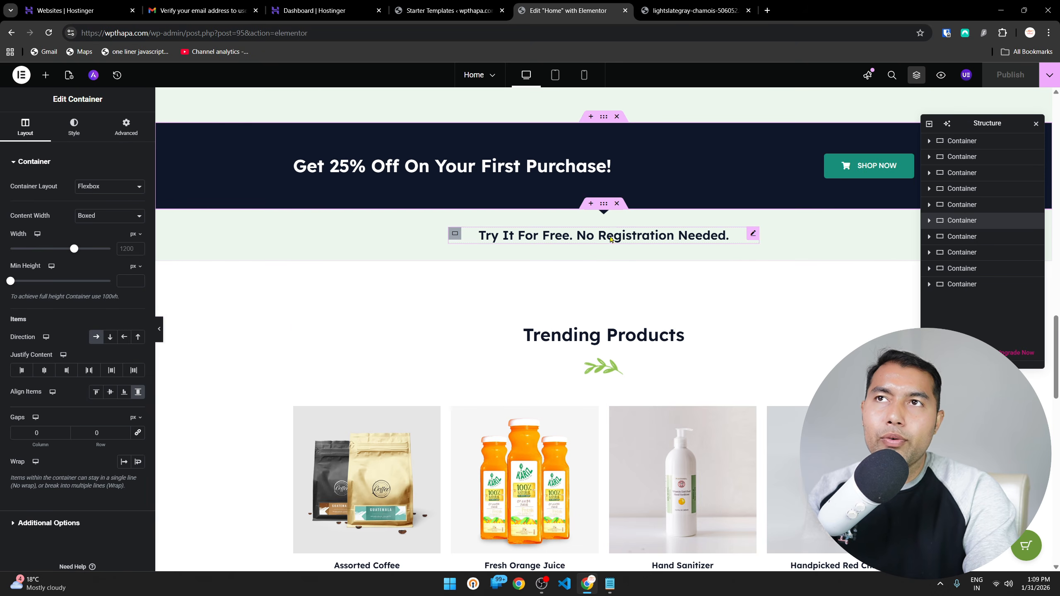
pyautogui.scroll(-6, 609, 434)
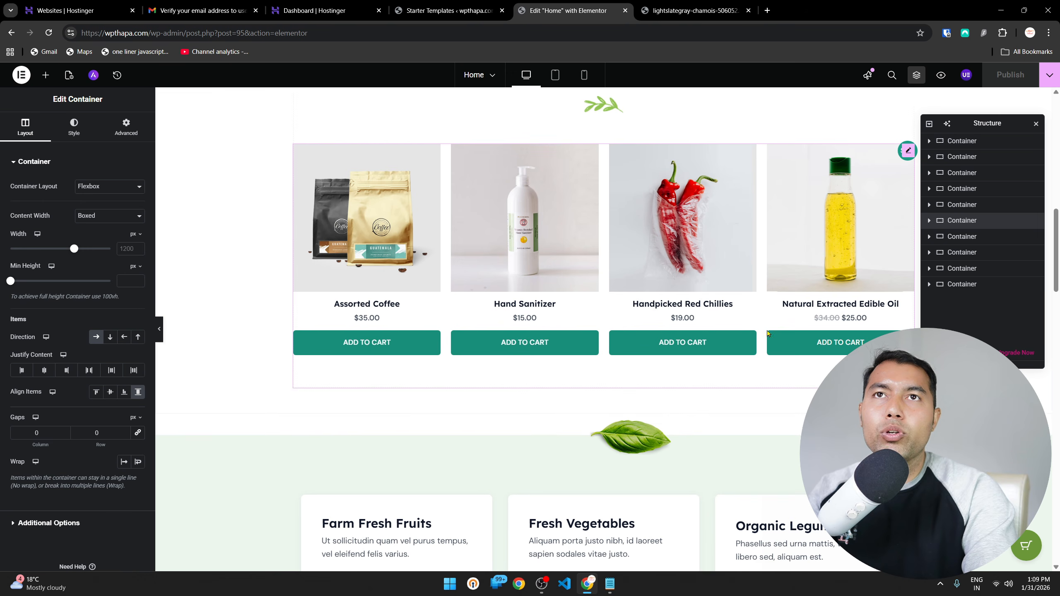
pyautogui.click(1037, 124)
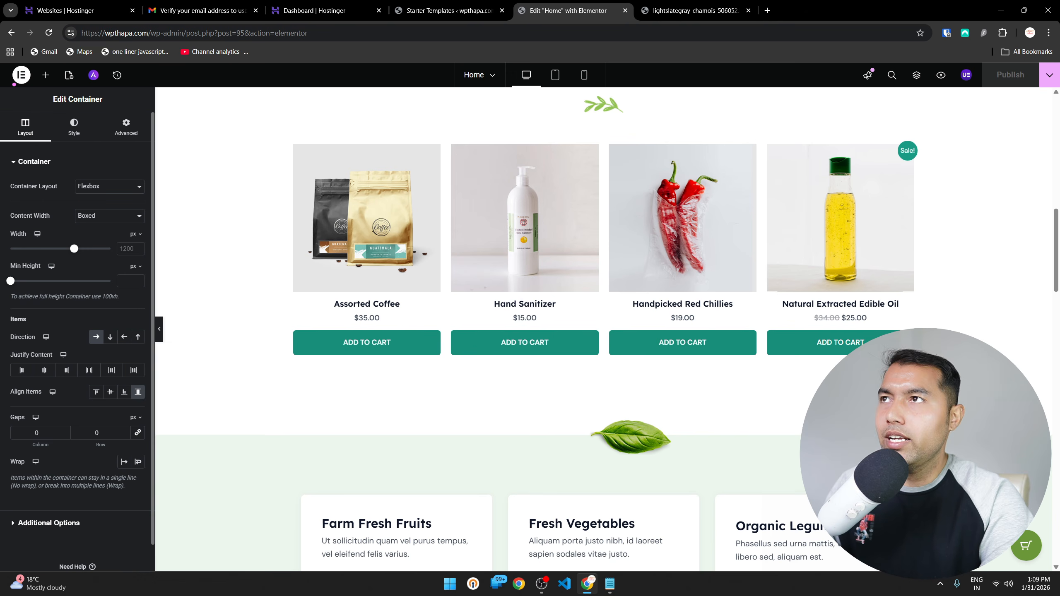
# Look through the selected container's layout, style and advanced settings
pyautogui.moveTo(3, 65)
pyautogui.mouseDown()
pyautogui.moveTo(74, 342)
pyautogui.moveTo(155, 566)
pyautogui.mouseUp()
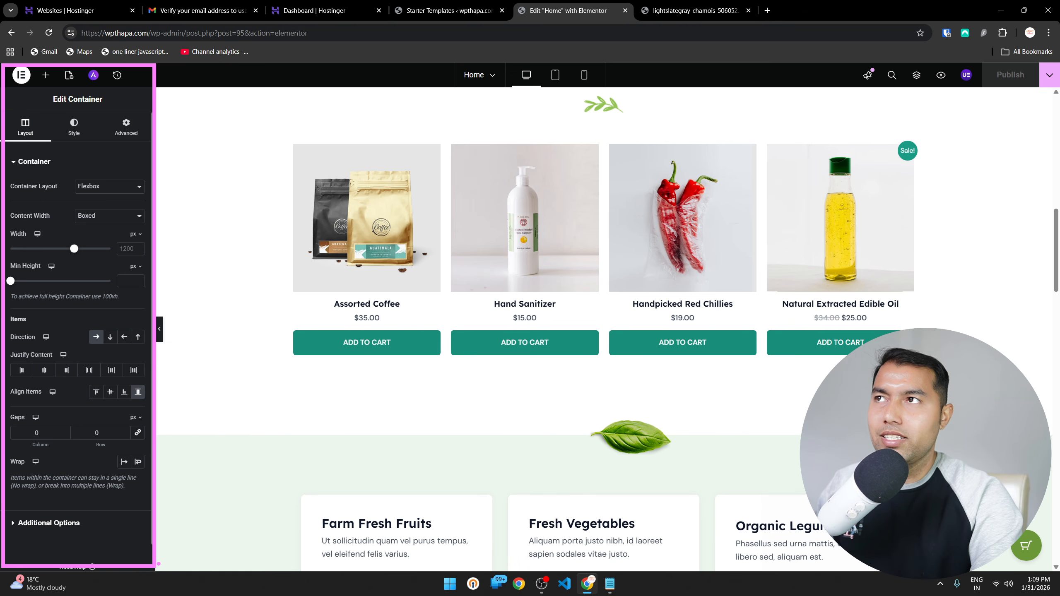
pyautogui.press('Escape')
pyautogui.click(71, 130)
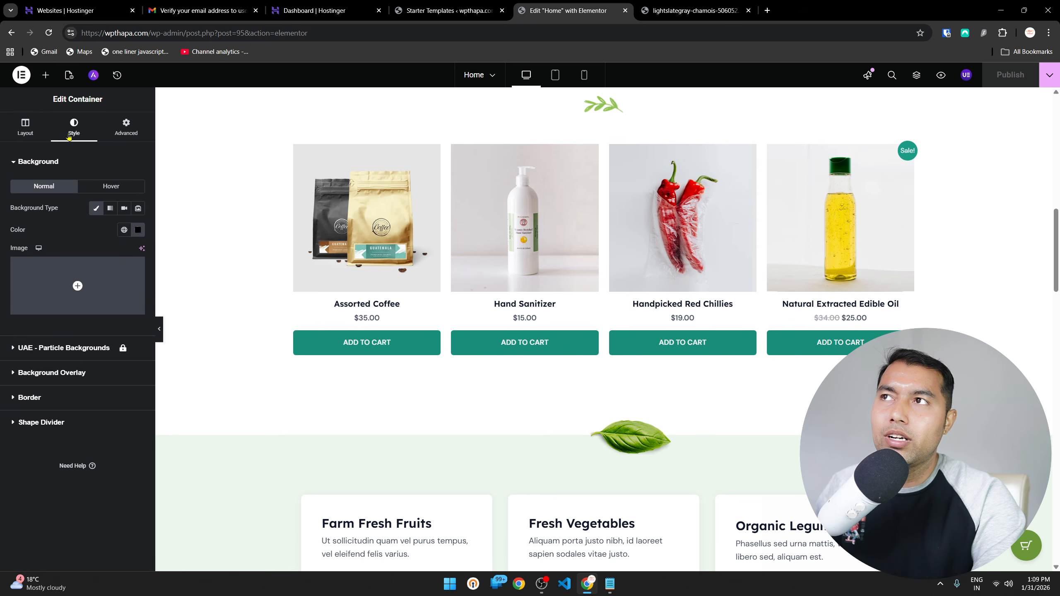
pyautogui.click(127, 134)
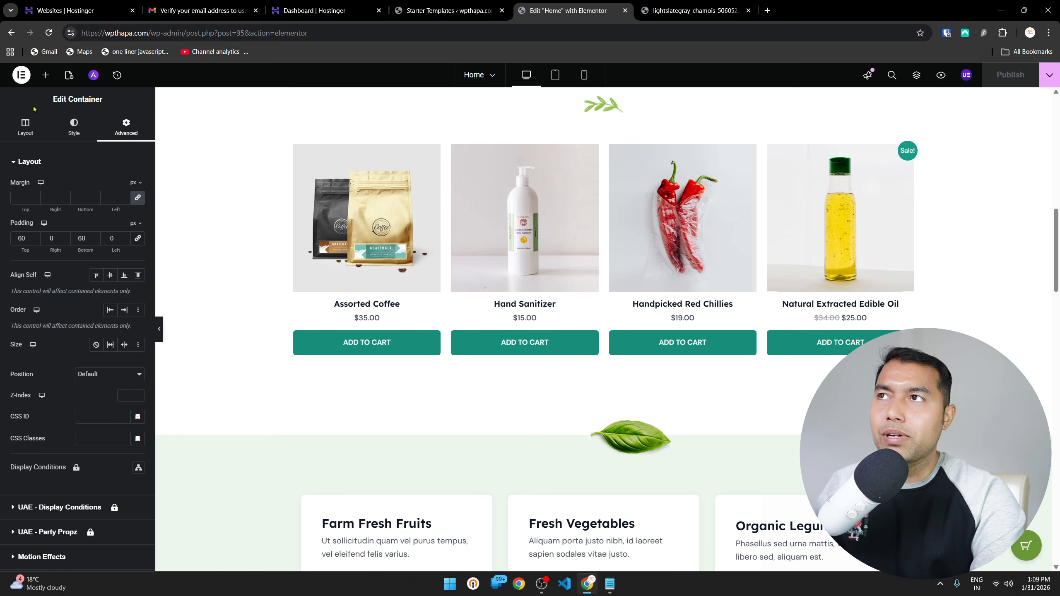
pyautogui.click(29, 132)
# Set the hero info card's description to "Experience the goodness of nature with fresh, organic products made for healthier living and conscious choices."
pyautogui.scroll(10, 260, 277)
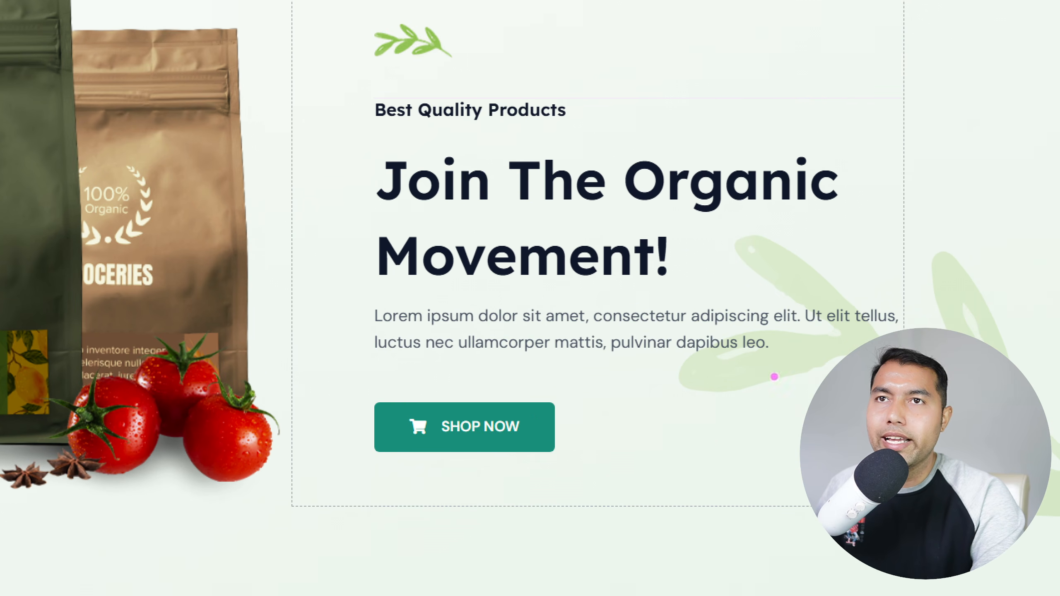
pyautogui.moveTo(331, 286)
pyautogui.mouseDown()
pyautogui.moveTo(778, 384)
pyautogui.moveTo(913, 381)
pyautogui.mouseUp()
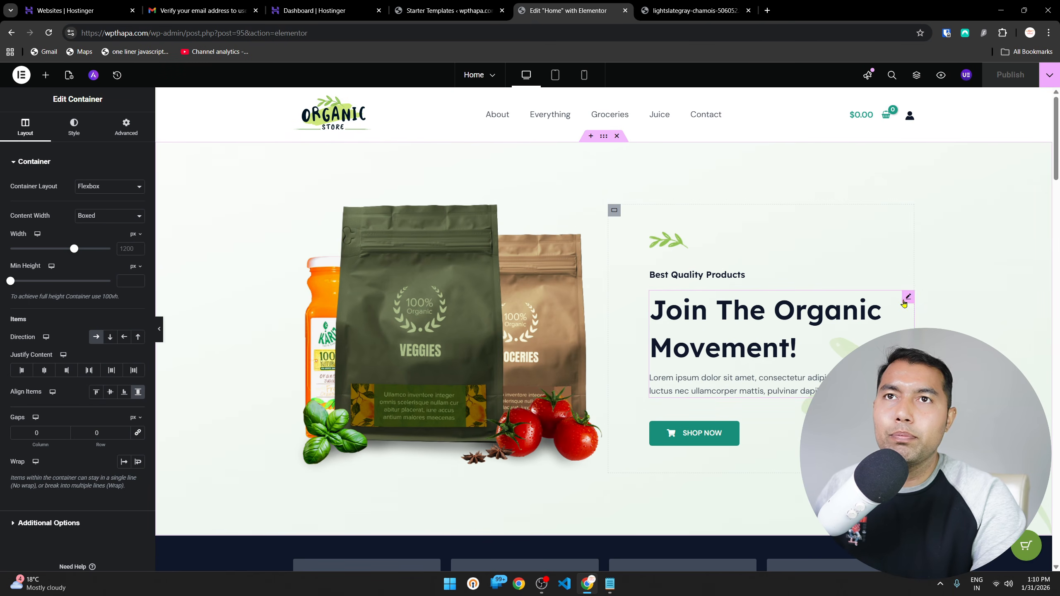
pyautogui.click(907, 299)
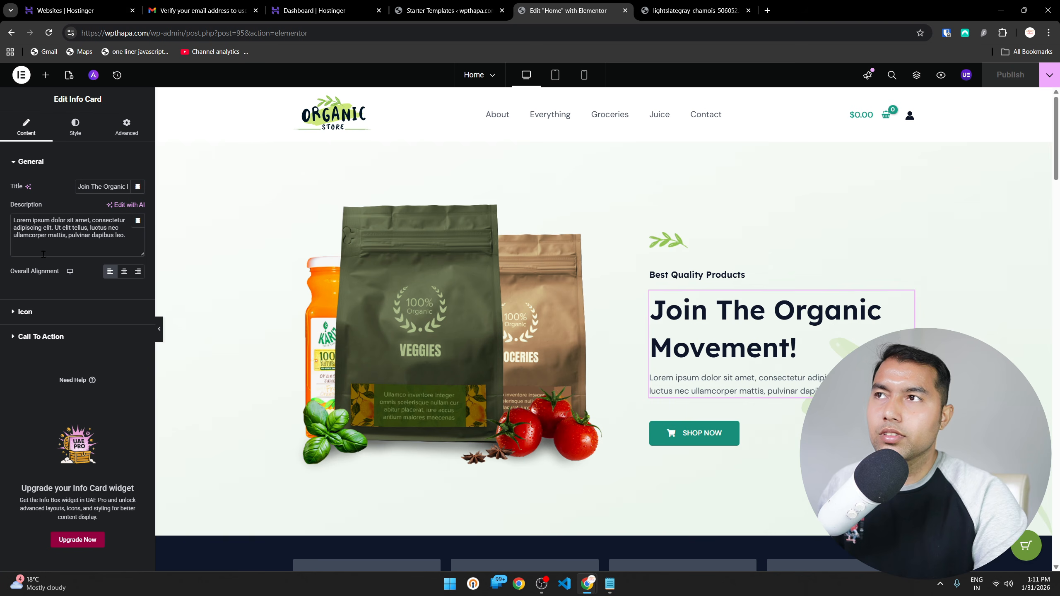
pyautogui.tripleClick(82, 244)
pyautogui.write('Experience the goodness of nature with fresh, organic products made for healthier living and conscious choices.')
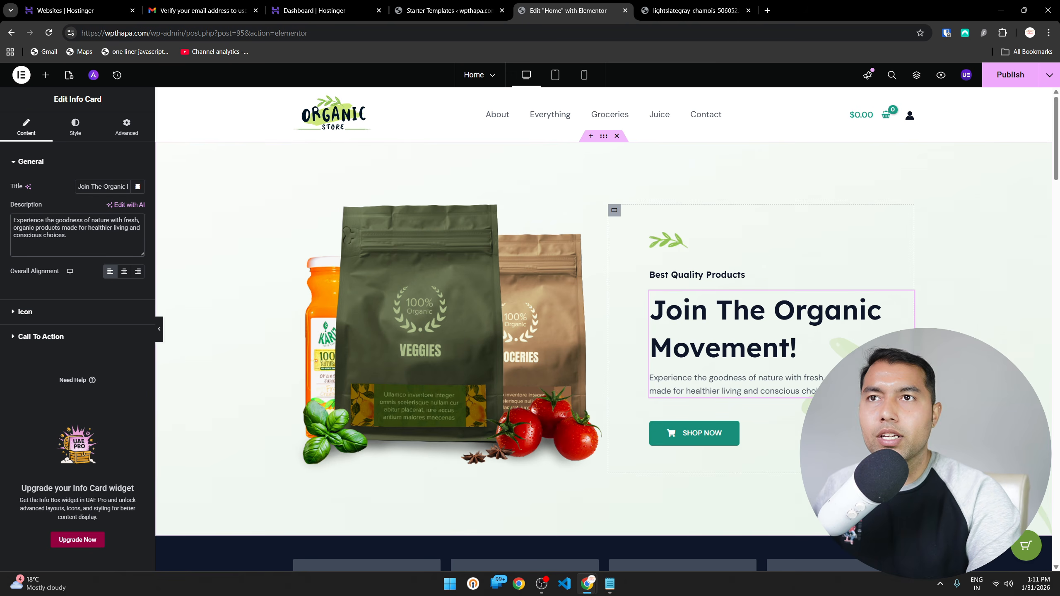
pyautogui.scroll(-10, 770, 330)
pyautogui.scroll(10, 455, 336)
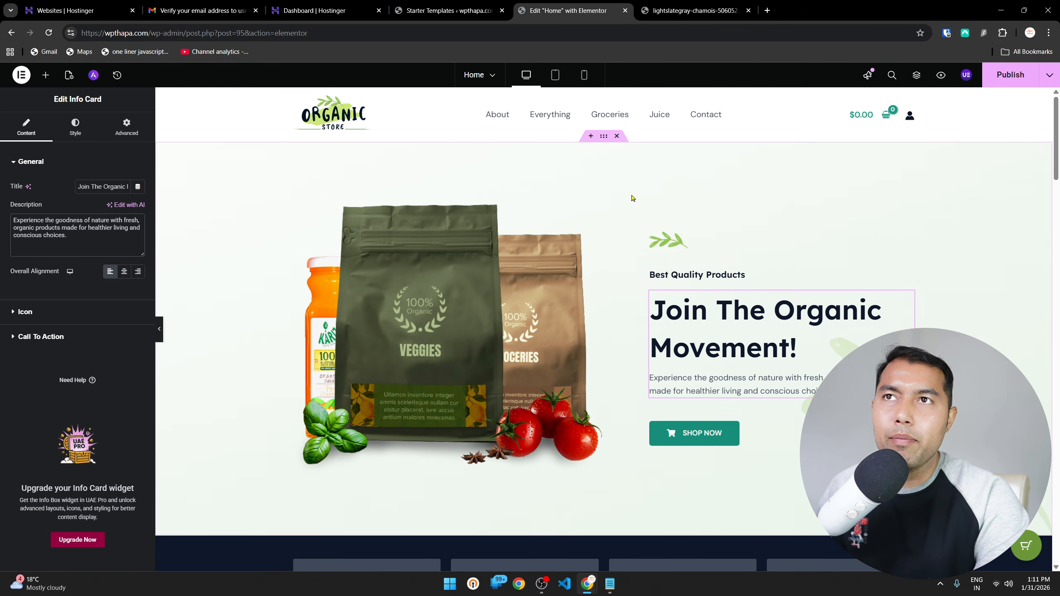
# Replace the hero product image with the grapes picture banner-01-1.jpg from the media library
pyautogui.click(601, 213)
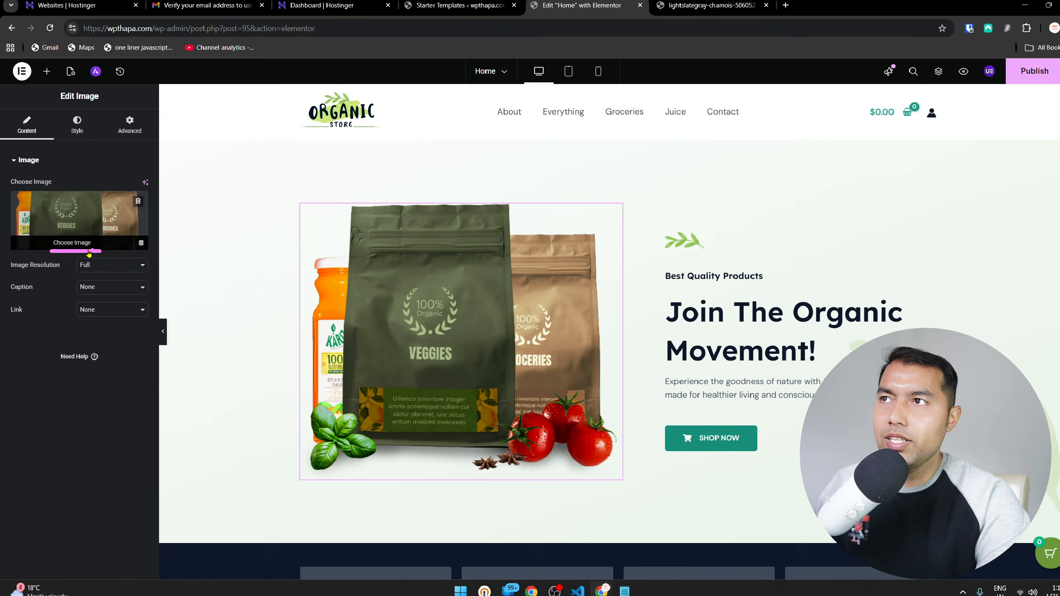
pyautogui.click(121, 267)
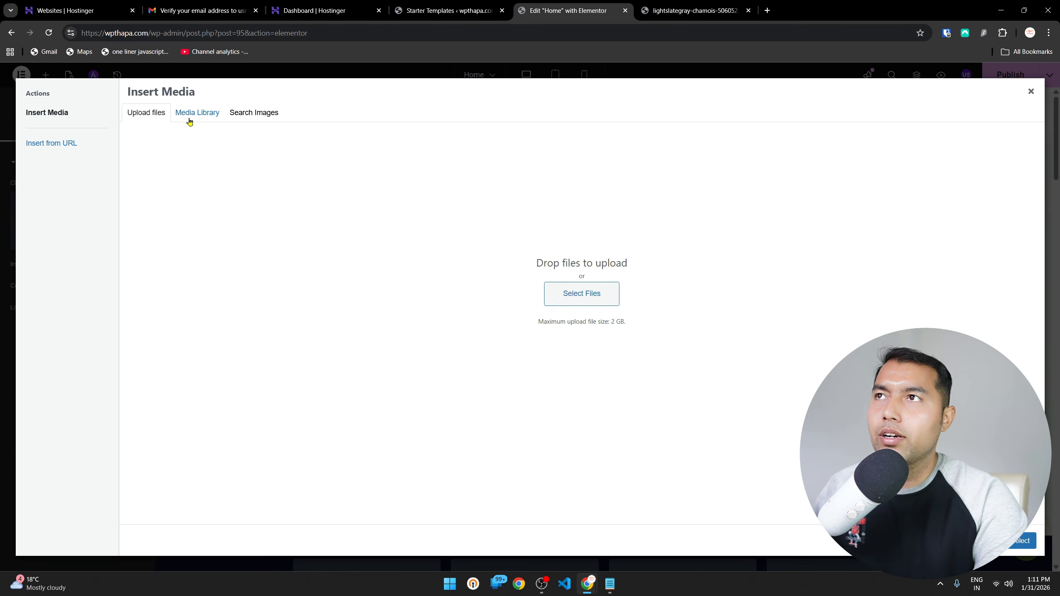
pyautogui.click(189, 120)
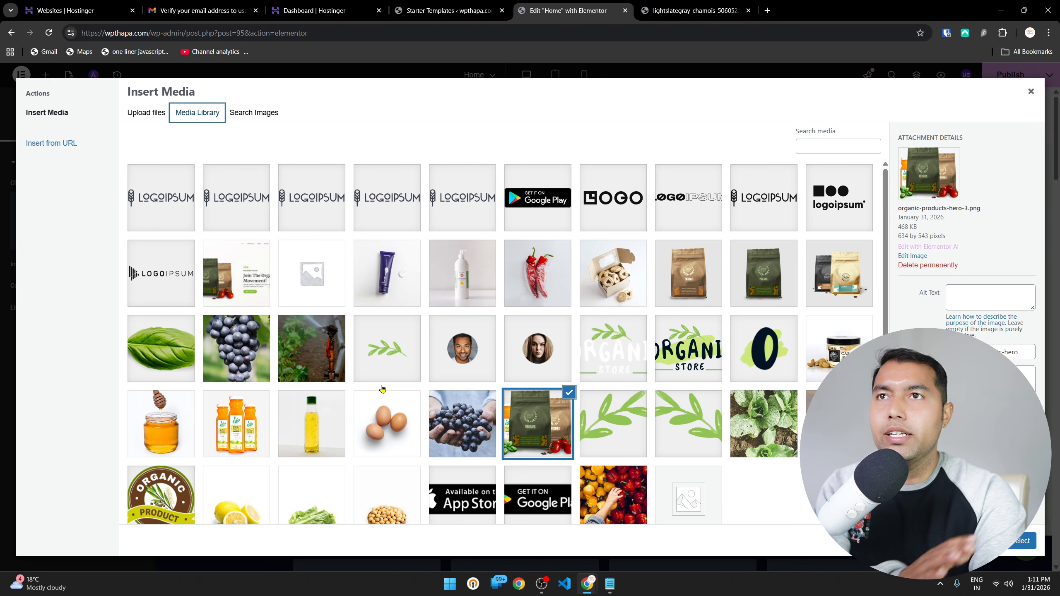
pyautogui.scroll(-1, 383, 392)
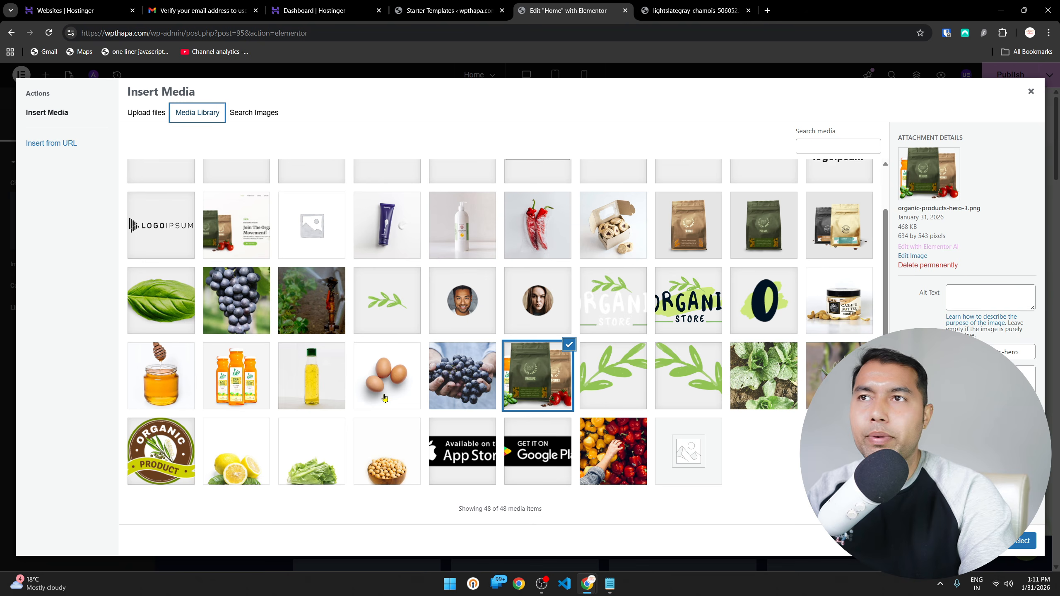
pyautogui.click(463, 369)
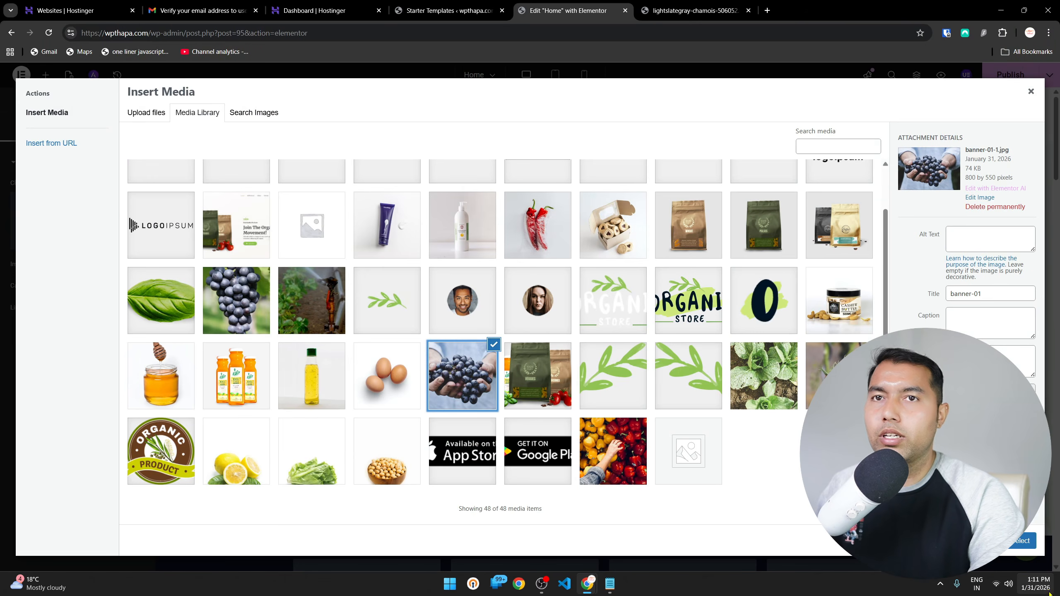
pyautogui.click(1019, 542)
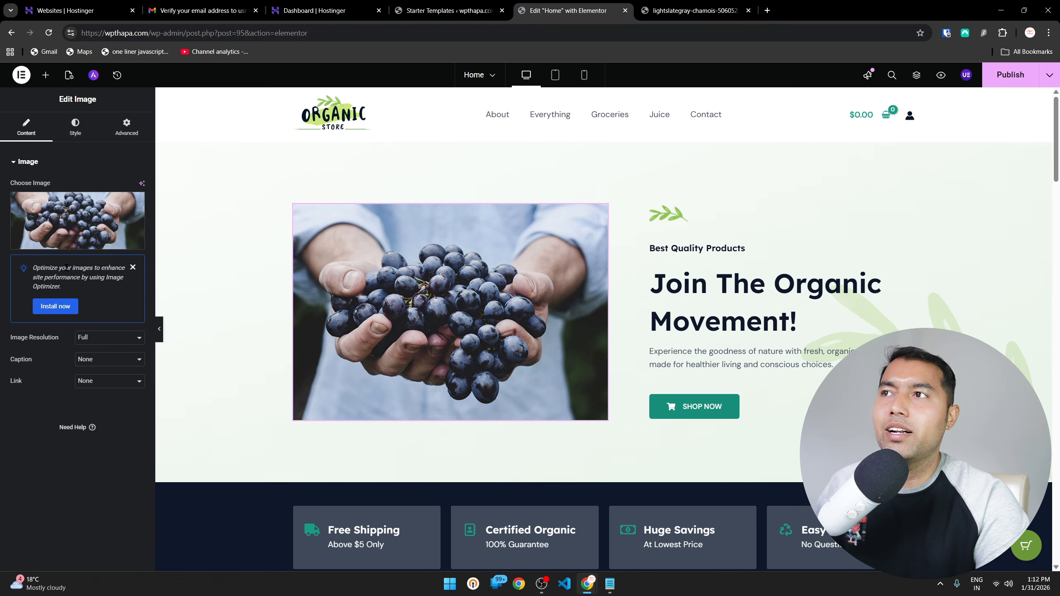
# Replace the hero grapes picture with the product image organic-products-hero-3.png from the media library
pyautogui.click(70, 242)
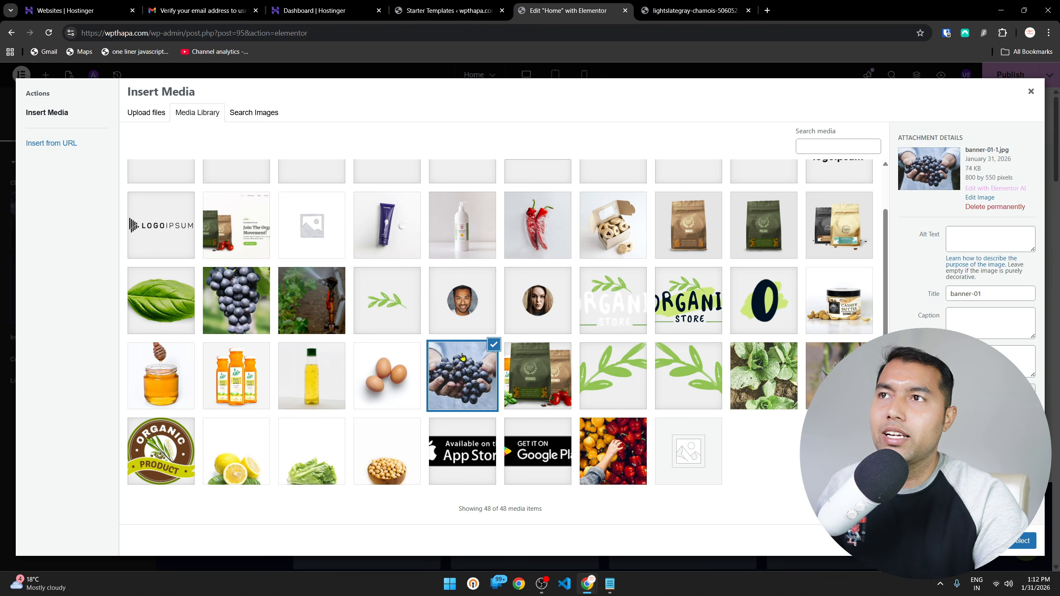
pyautogui.click(547, 381)
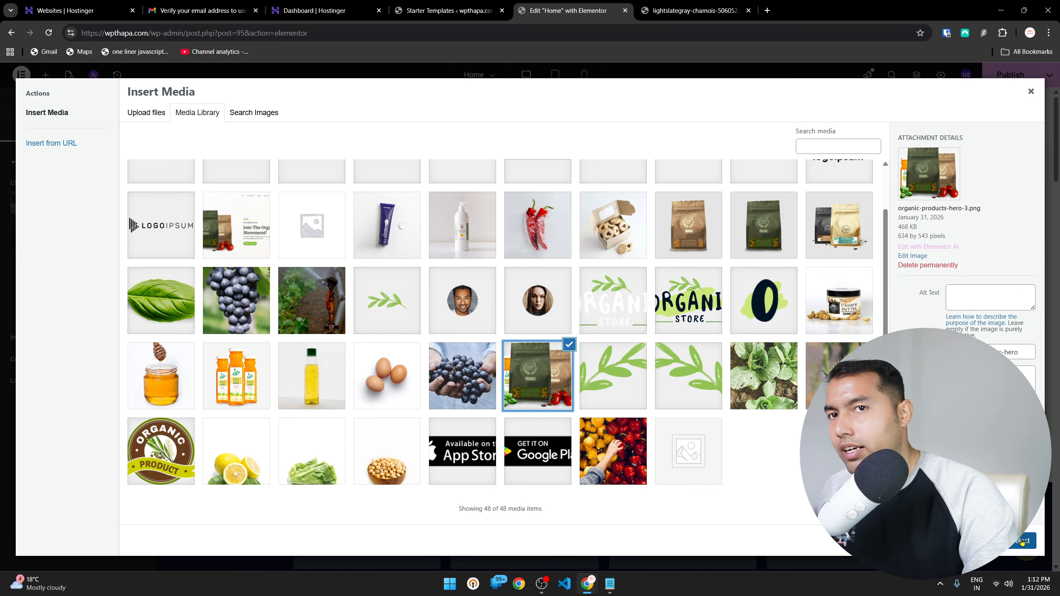
pyautogui.click(1022, 541)
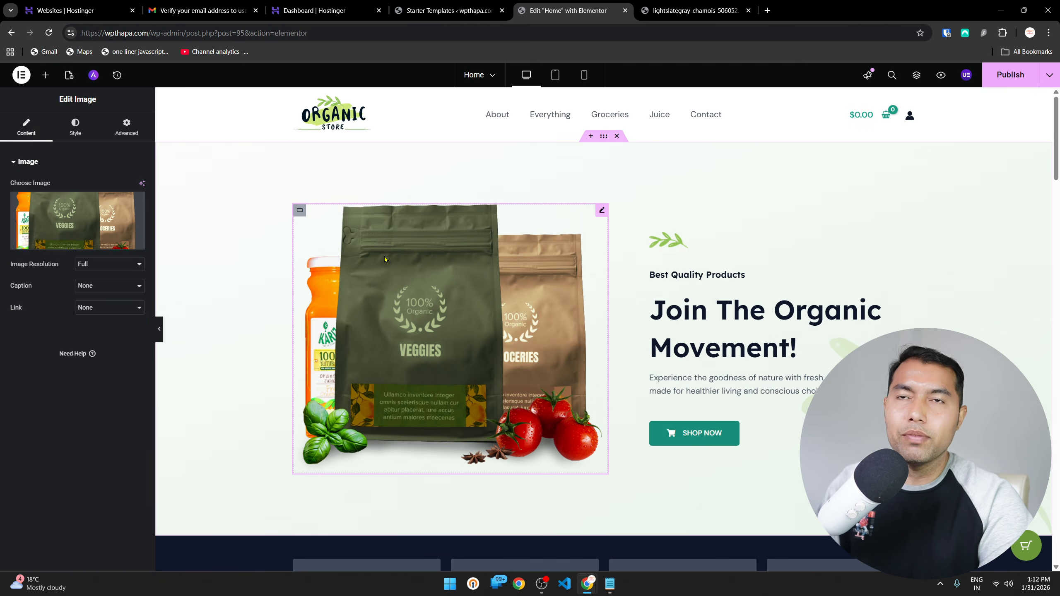
# Try deleting the "Try It For Free. No Registration Needed." section above Trending Products, and undo the deletion
pyautogui.scroll(-5, 280, 288)
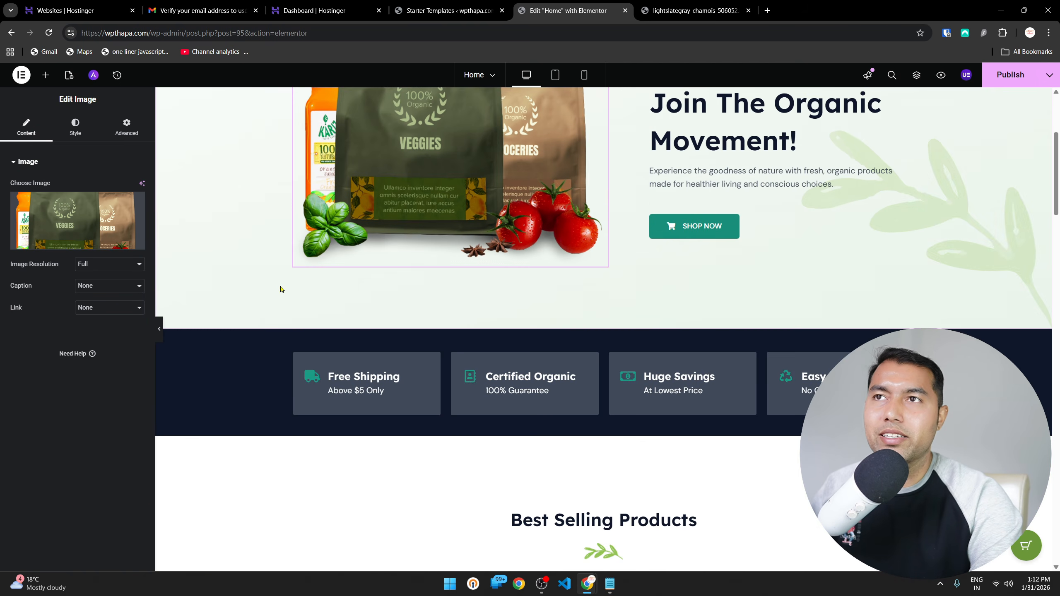
pyautogui.scroll(-5, 279, 292)
pyautogui.scroll(-5, 331, 316)
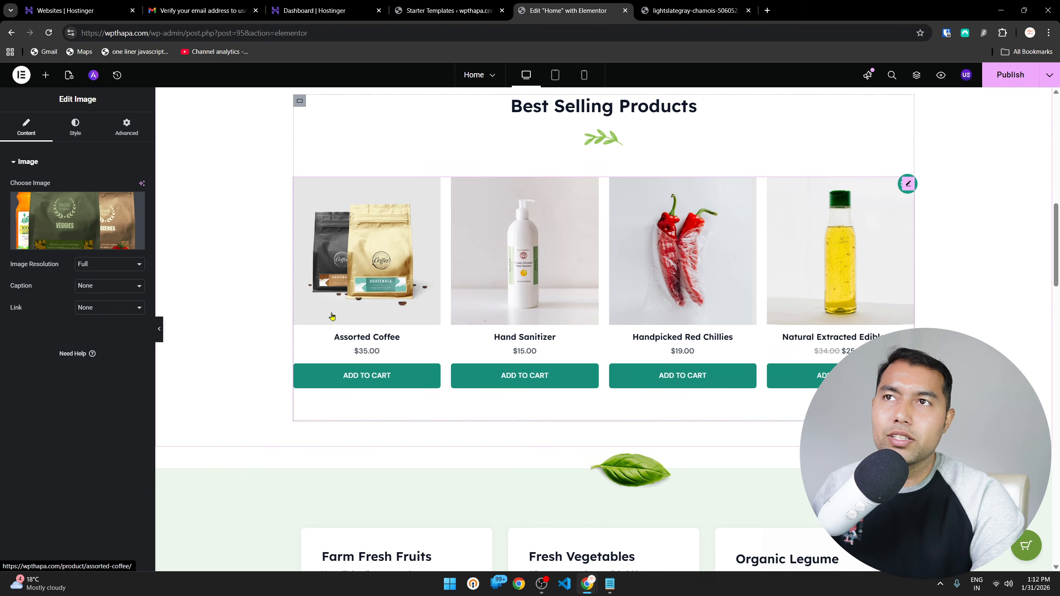
pyautogui.scroll(5, 559, 343)
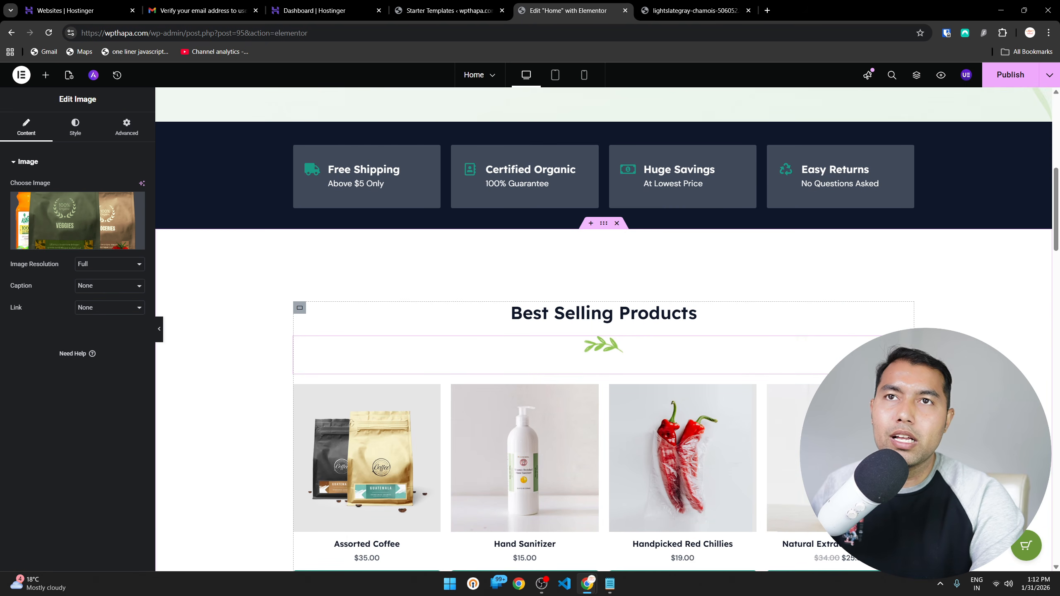
pyautogui.scroll(-10, 620, 346)
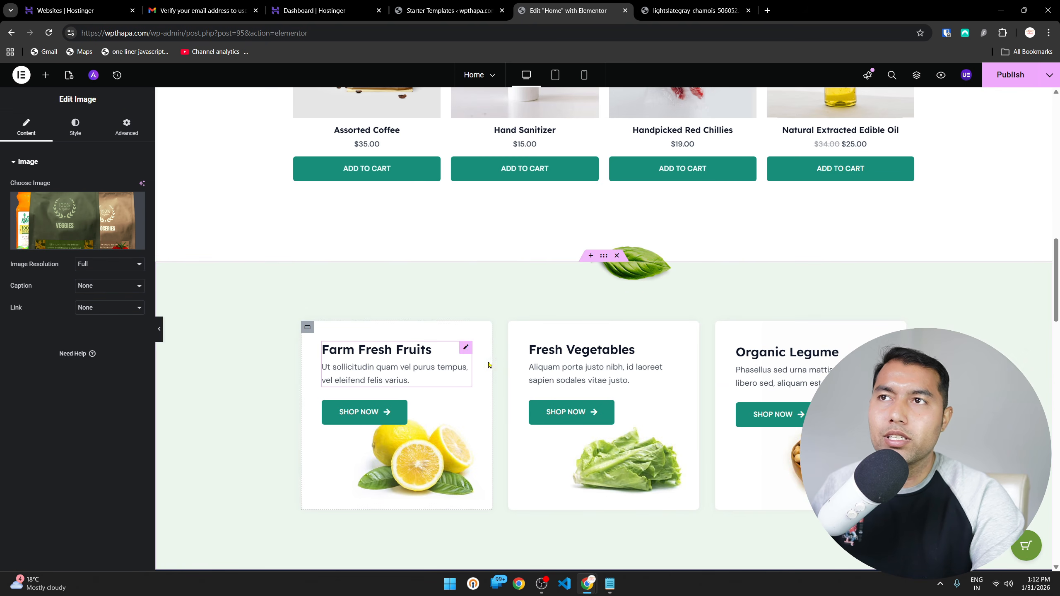
pyautogui.scroll(-15, 544, 416)
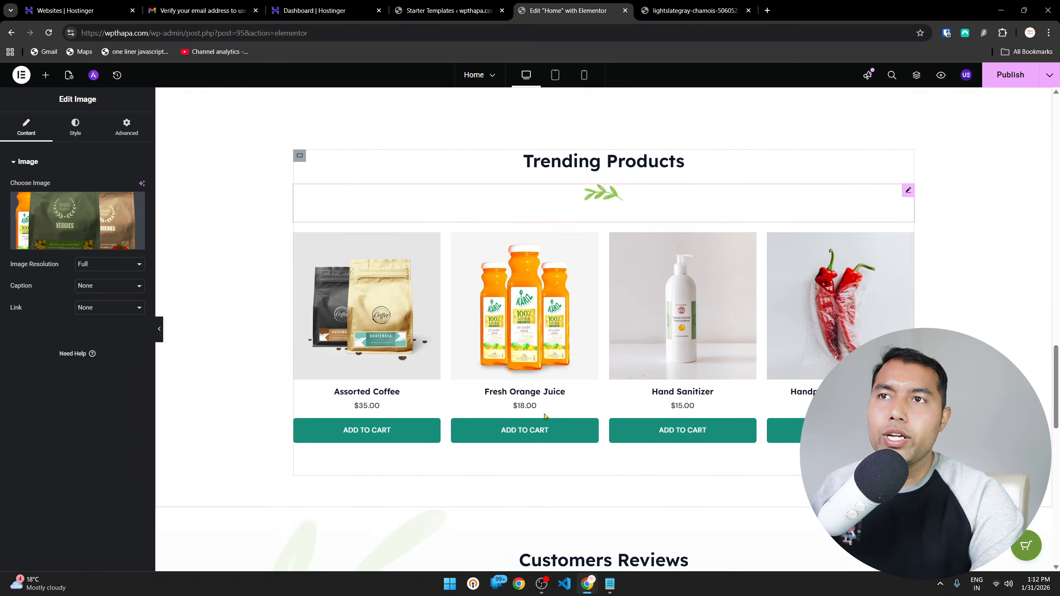
pyautogui.scroll(5, 544, 415)
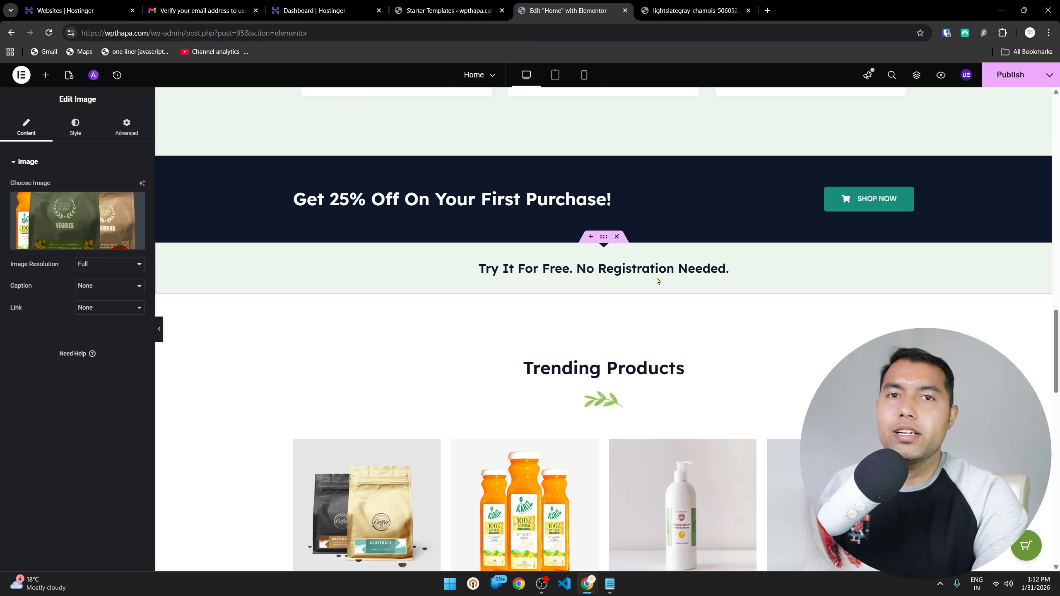
pyautogui.click(618, 237)
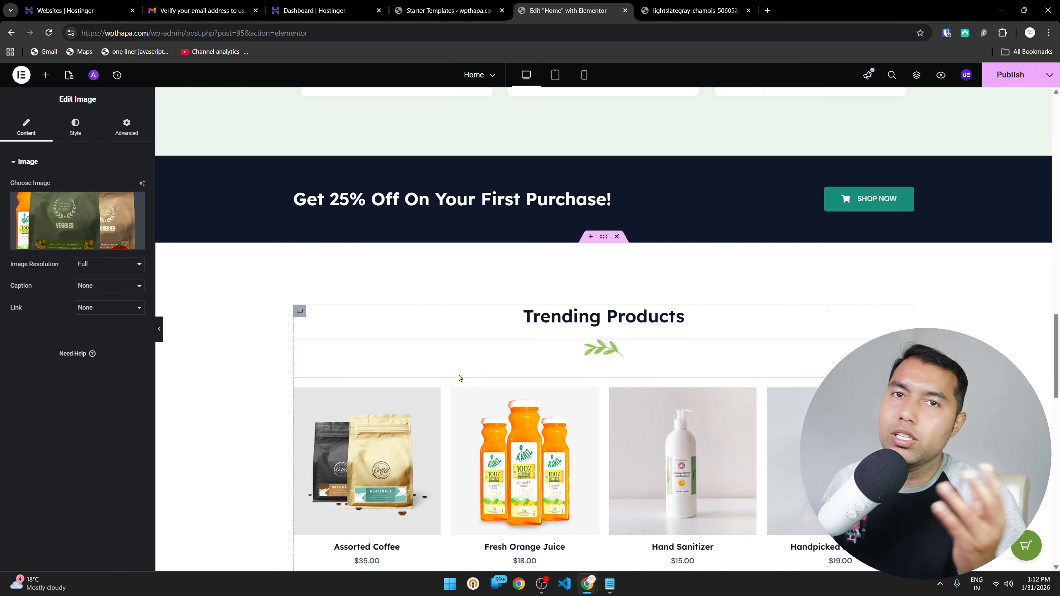
pyautogui.hotkey('ctrl', 'z')
# Examine the home page's category cards, trending products, customer reviews, featured brands and footer
pyautogui.scroll(6, 459, 378)
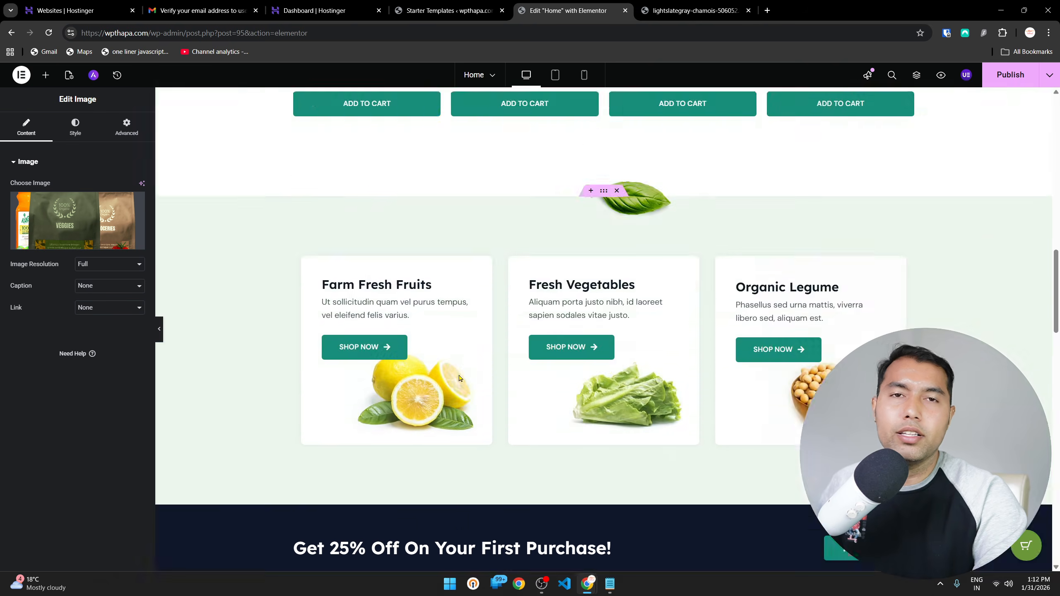
pyautogui.scroll(5, 460, 378)
pyautogui.scroll(-15, 563, 433)
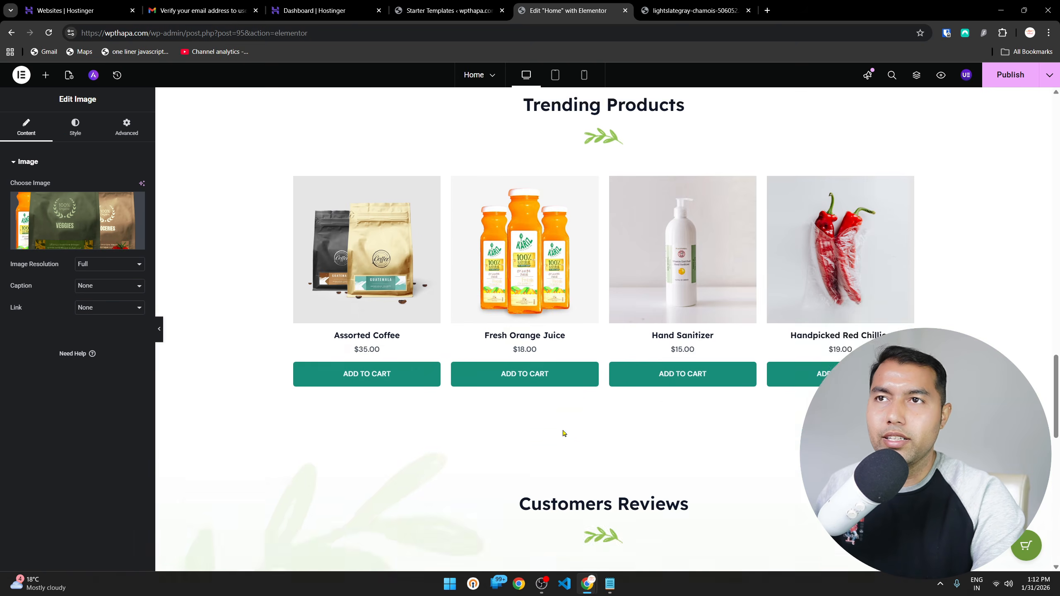
pyautogui.scroll(-3, 563, 433)
pyautogui.scroll(8, 563, 433)
pyautogui.scroll(-12, 563, 433)
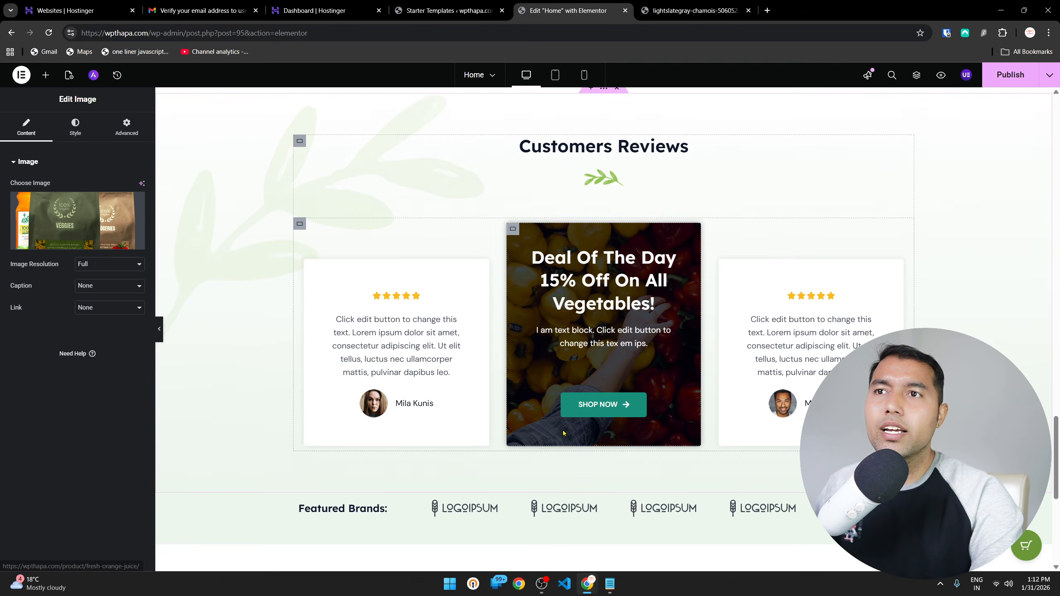
pyautogui.scroll(-5, 564, 433)
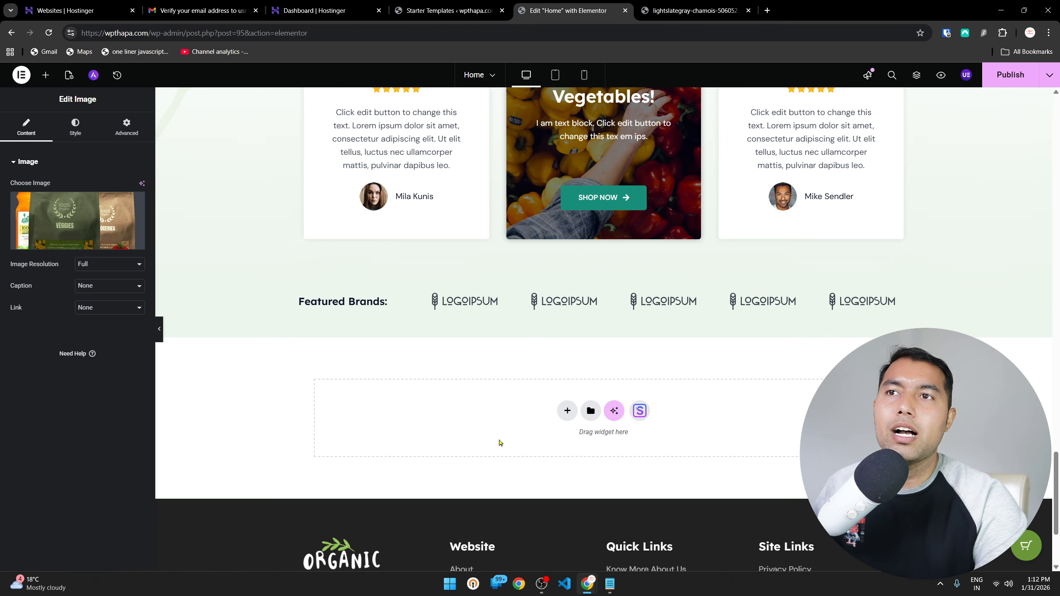
pyautogui.scroll(-4, 500, 443)
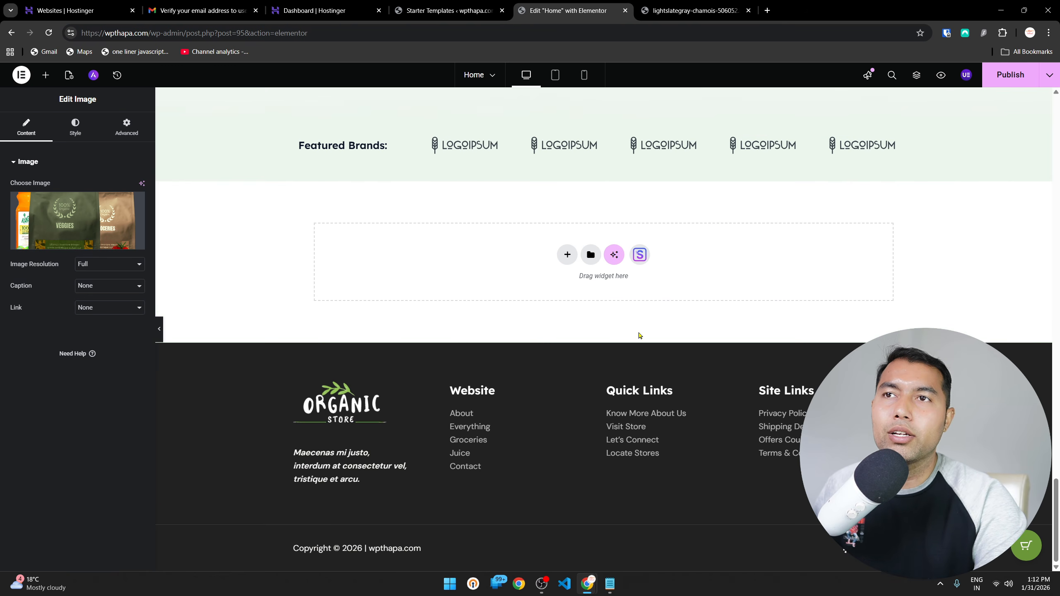
# Add a flexbox container with two equal columns below Featured Brands and place a Heading widget in its left column
pyautogui.click(568, 255)
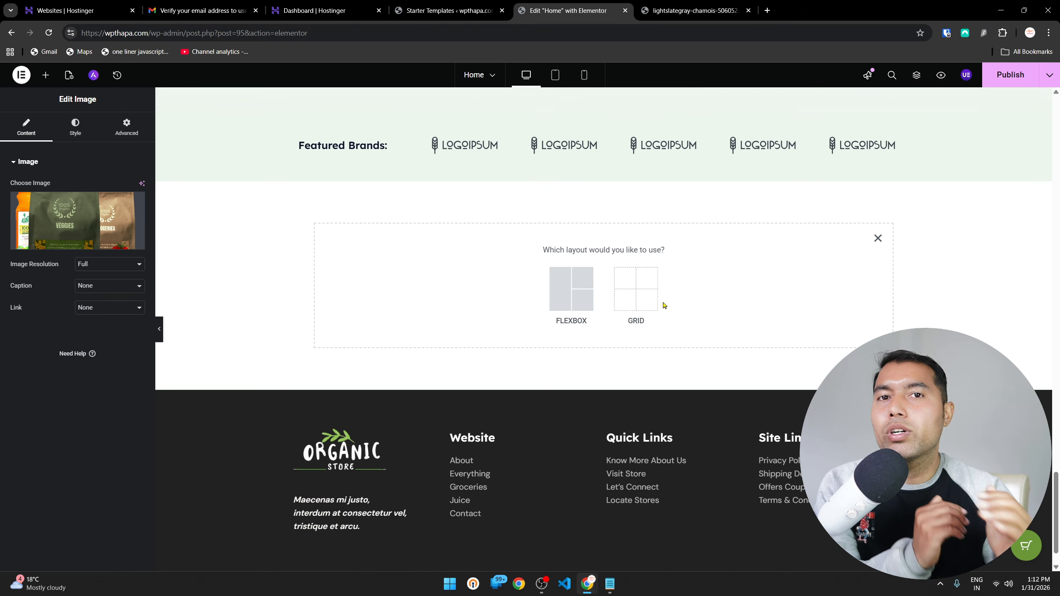
pyautogui.click(565, 303)
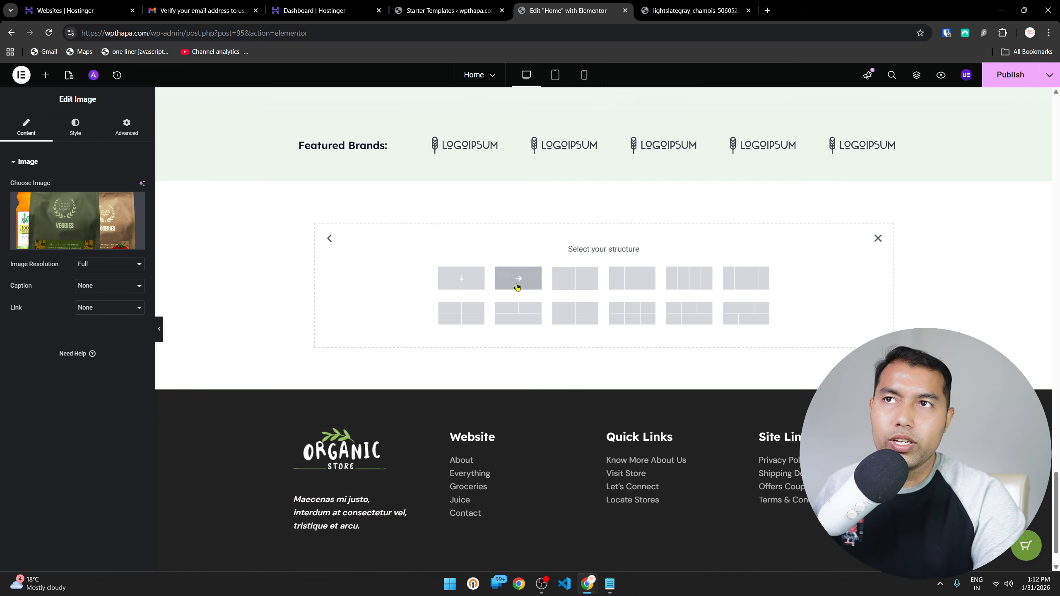
pyautogui.click(572, 286)
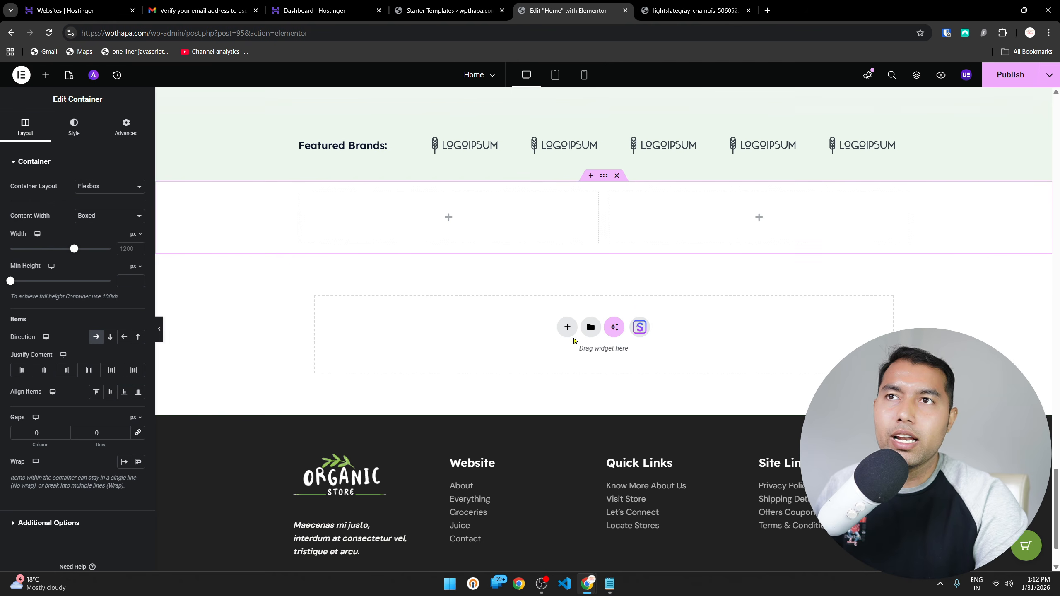
pyautogui.click(448, 217)
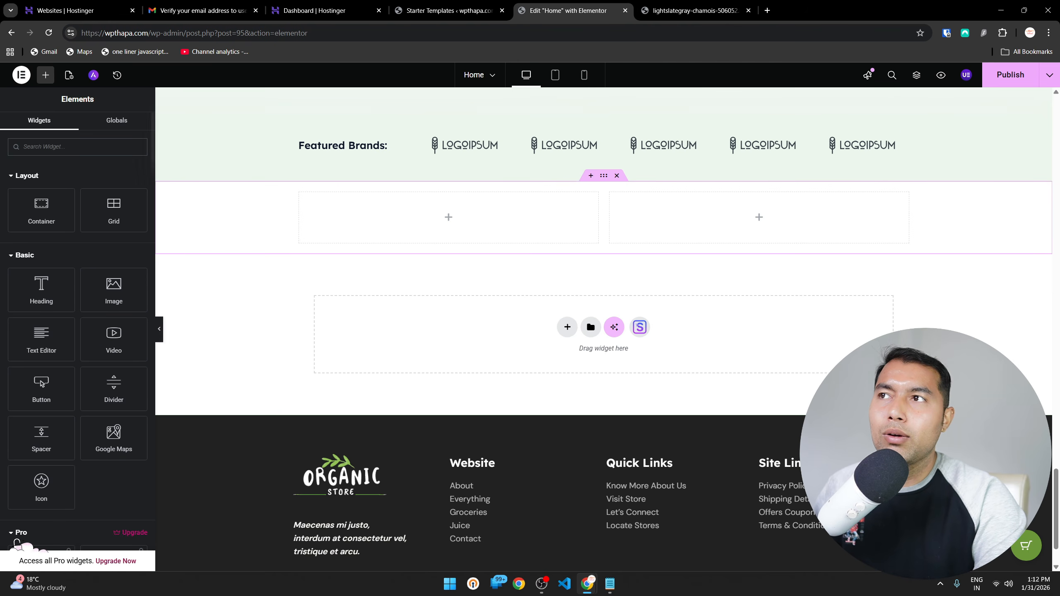
pyautogui.moveTo(46, 295); pyautogui.dragTo(459, 213)
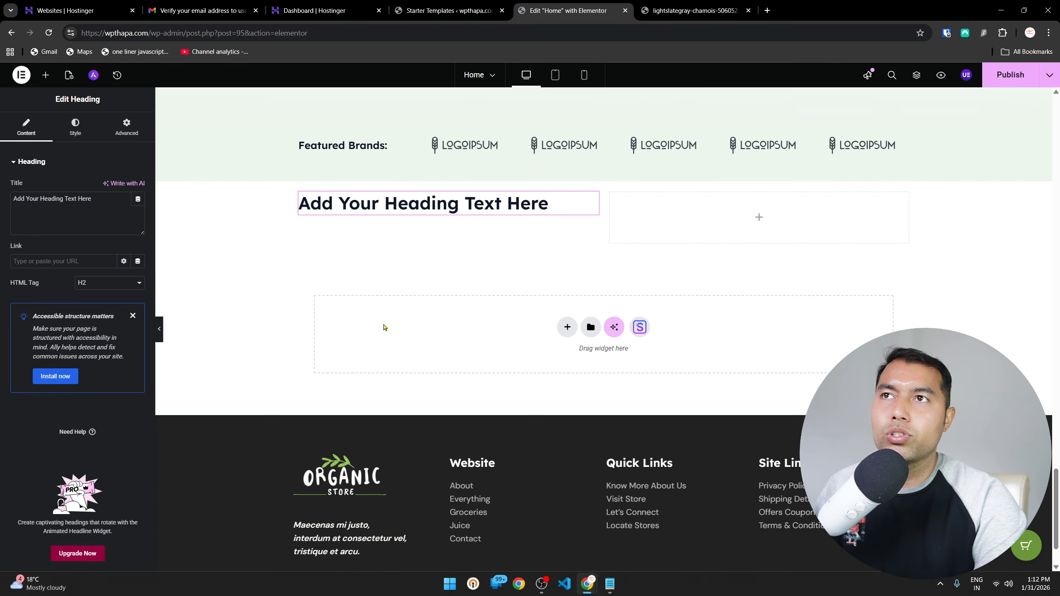
# Place an Image widget in the new container's right column and delete the whole container
pyautogui.click(759, 217)
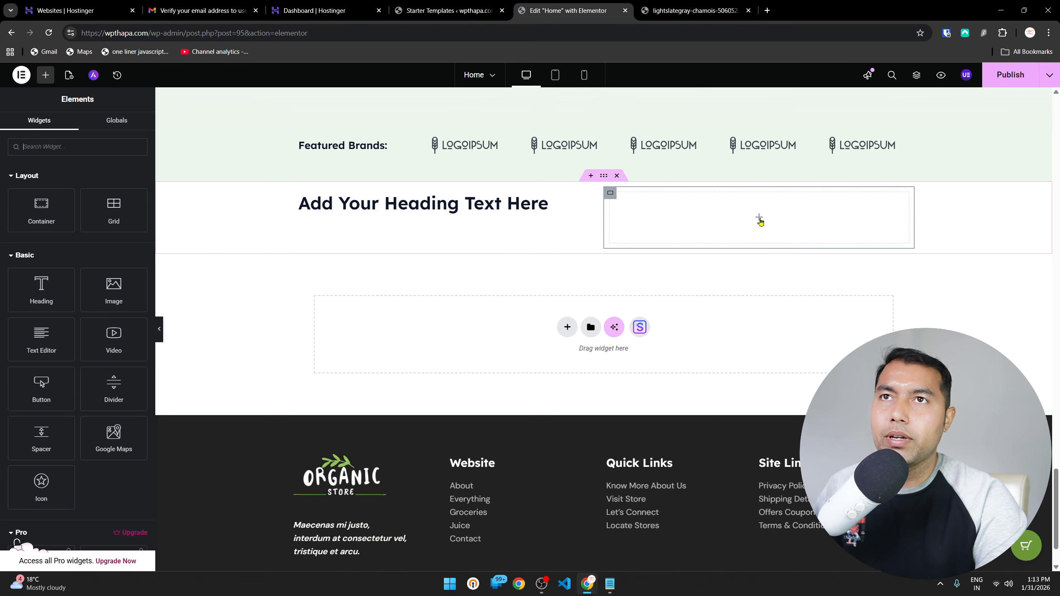
pyautogui.moveTo(114, 290); pyautogui.dragTo(735, 221)
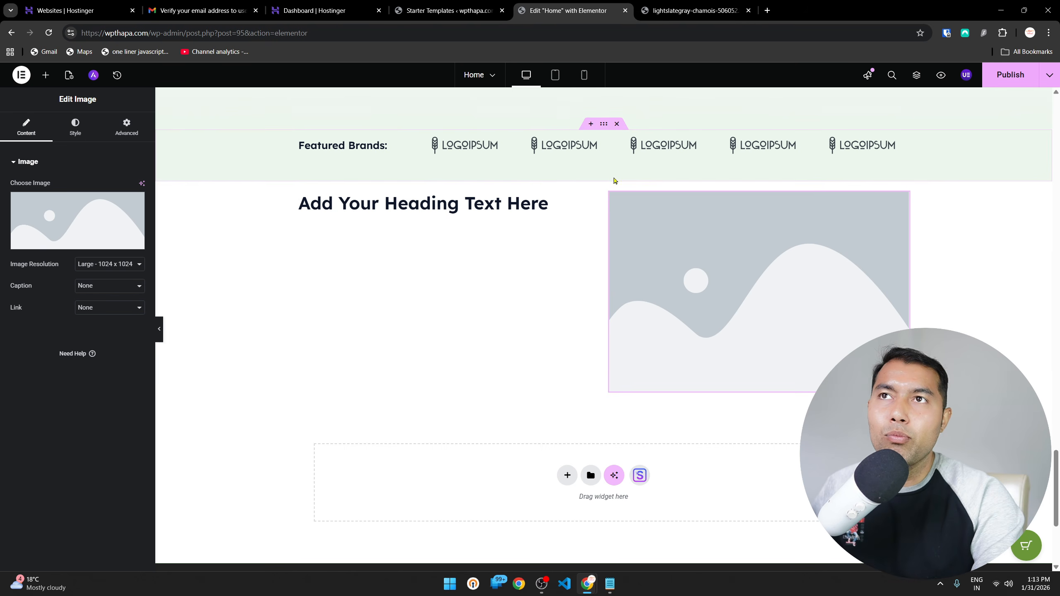
pyautogui.click(616, 176)
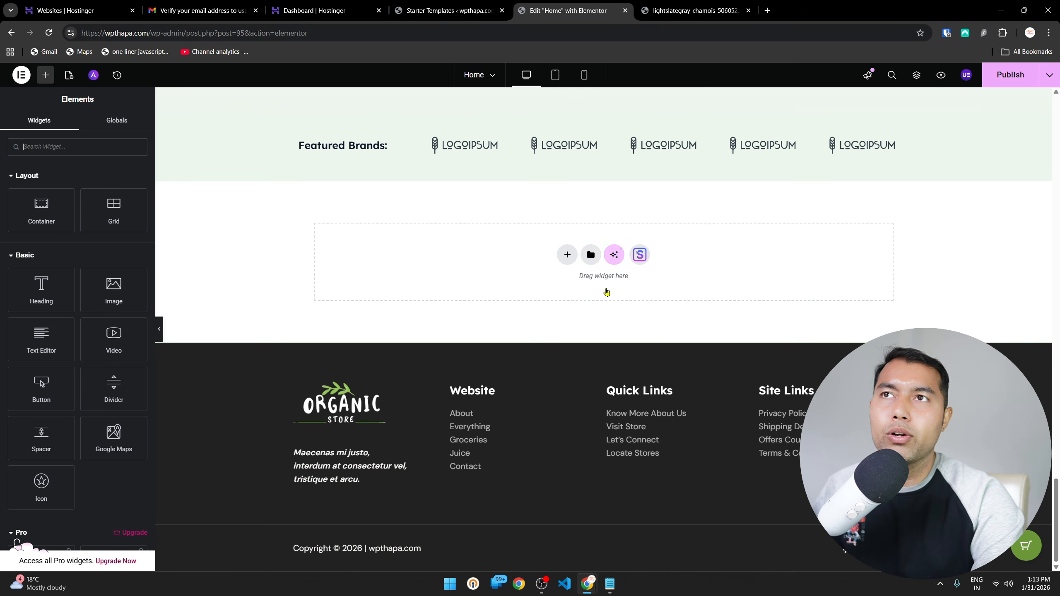
# Publish the home page changes and open the live site wpthapa.com in a new browser tab
pyautogui.scroll(20, 619, 316)
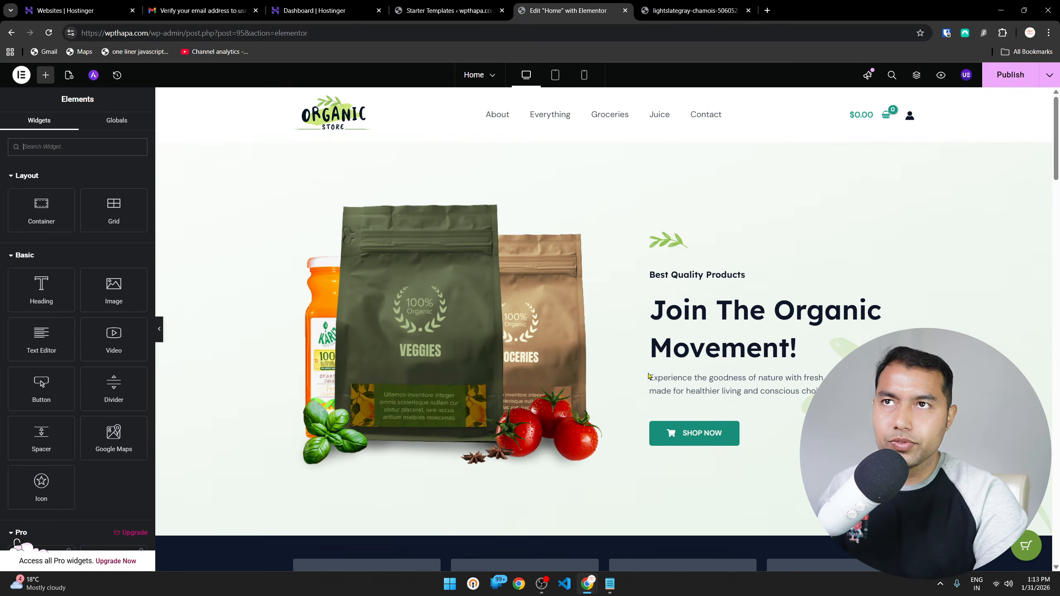
pyautogui.click(1014, 79)
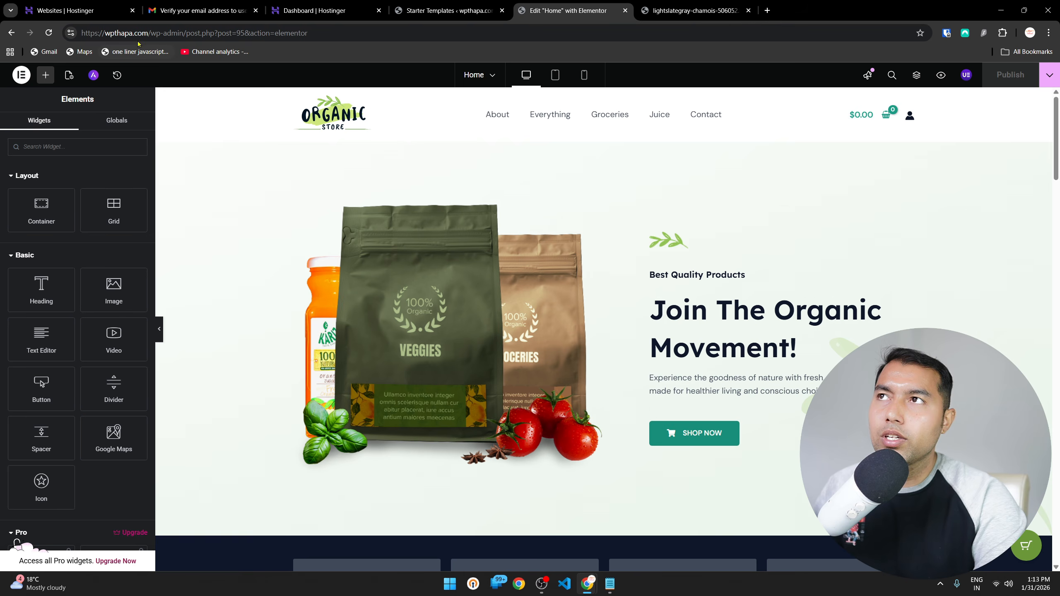
pyautogui.moveTo(147, 36); pyautogui.dragTo(59, 37)
pyautogui.hotkey('ctrl', 'c')
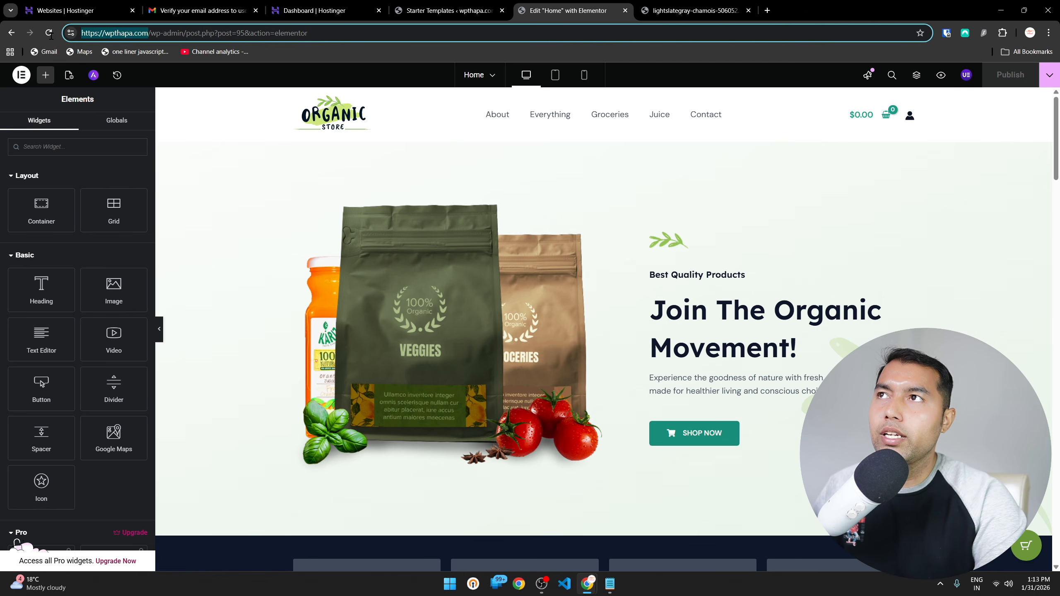
pyautogui.click(766, 11)
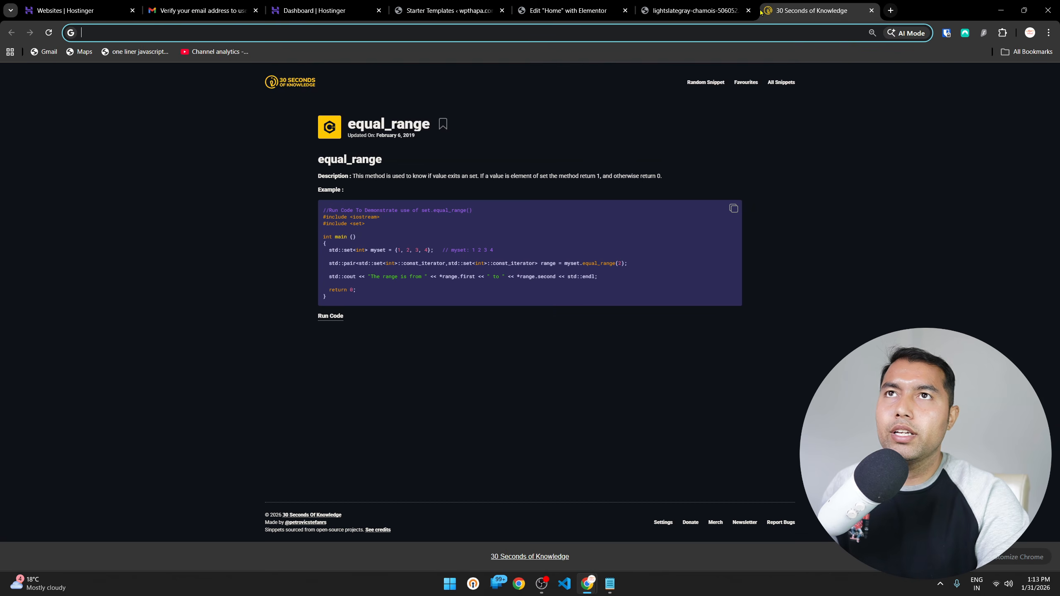
pyautogui.hotkey('ctrl', 'v')
pyautogui.press('Return')
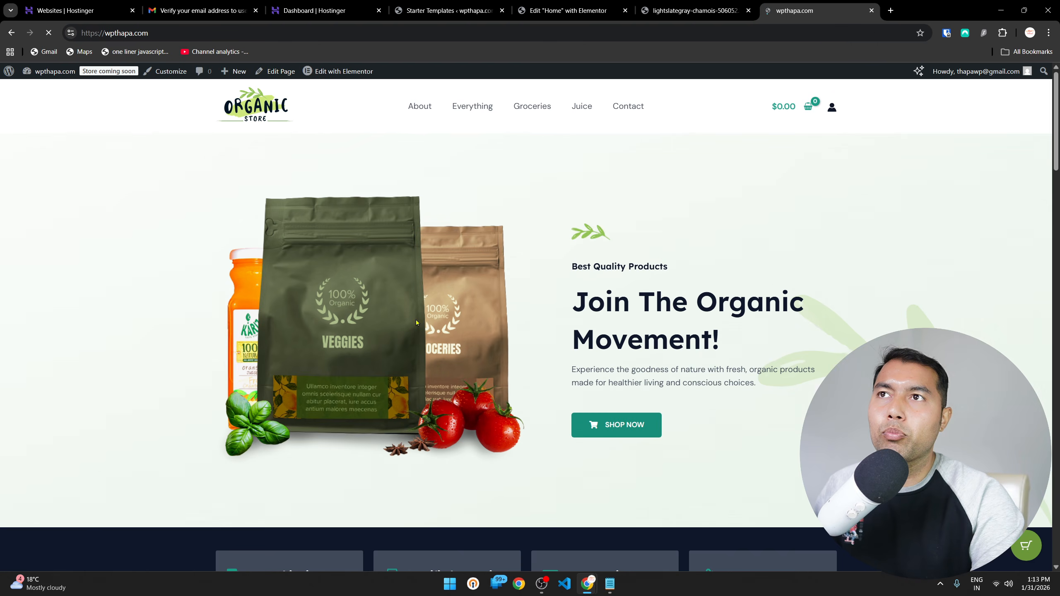
# Check the hero description, the sections below it and the admin bar on the live home page
pyautogui.moveTo(573, 371); pyautogui.dragTo(763, 385)
pyautogui.click(778, 403)
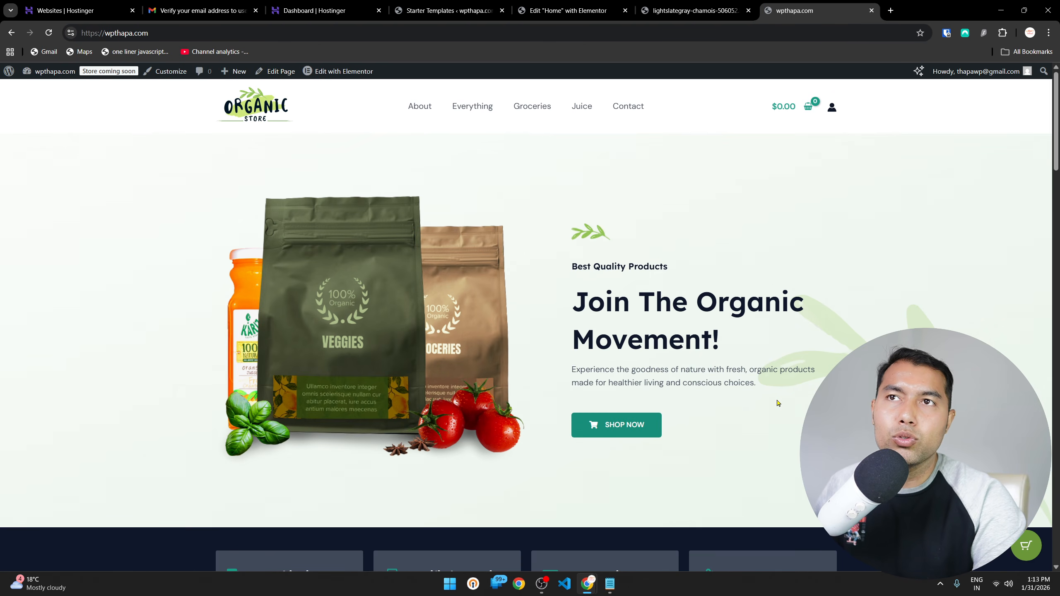
pyautogui.scroll(-10, 766, 427)
pyautogui.scroll(10, 766, 427)
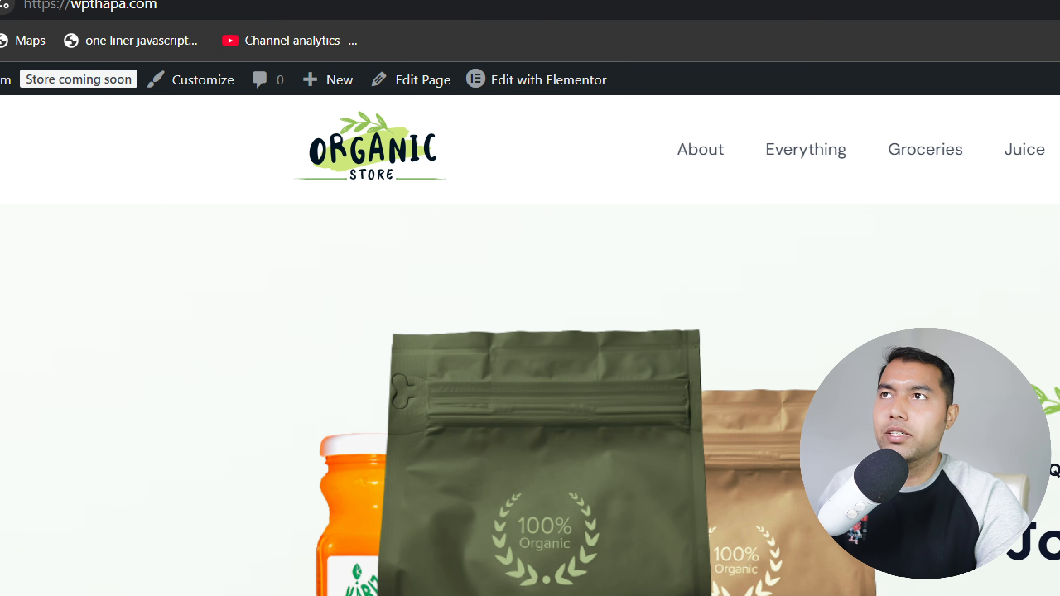
pyautogui.moveTo(137, 102); pyautogui.dragTo(629, 101)
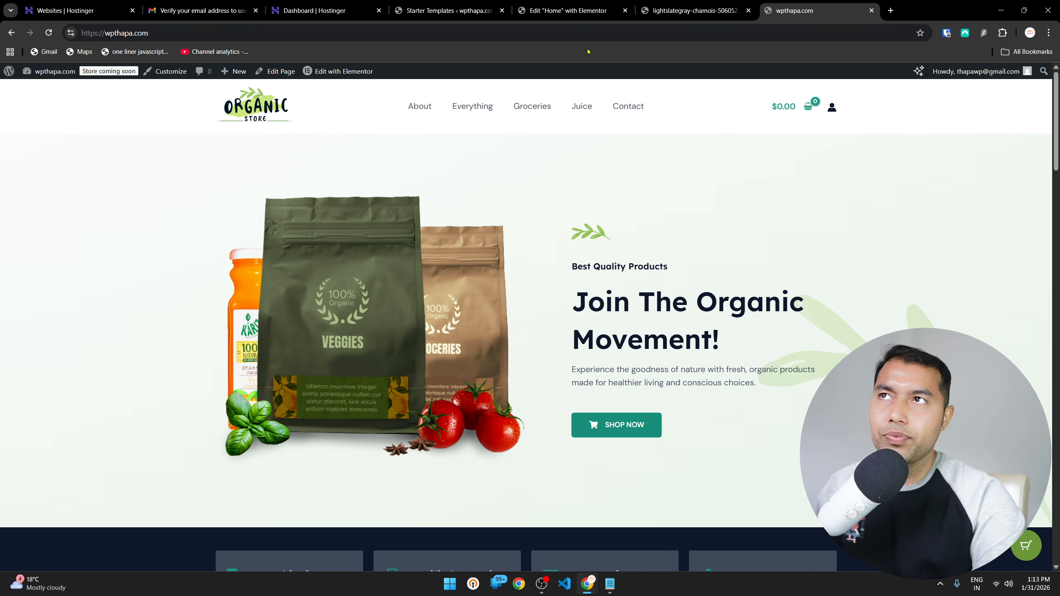
# Create a new WordPress page from the live site and title it "Our Organic Blog"
pyautogui.moveTo(237, 74)
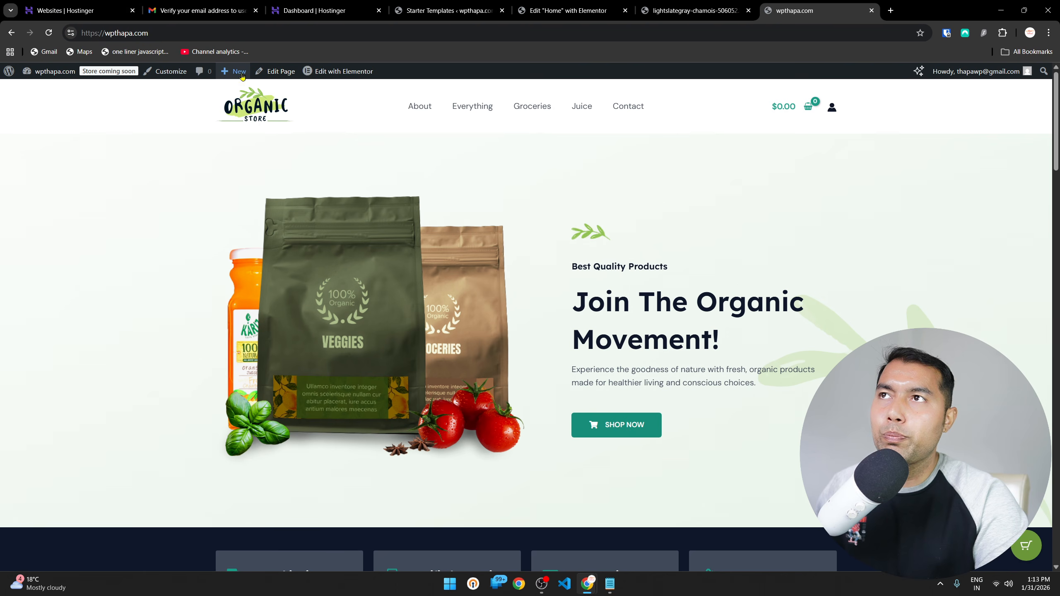
pyautogui.moveTo(242, 76)
pyautogui.click(236, 110)
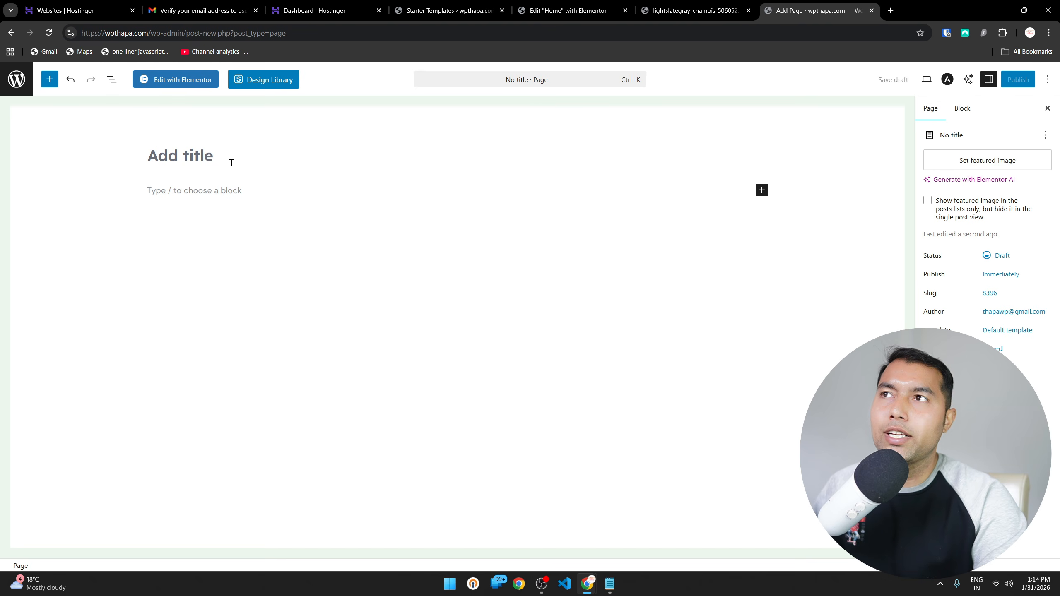
pyautogui.click(232, 162)
pyautogui.click(693, 10)
pyautogui.click(813, 11)
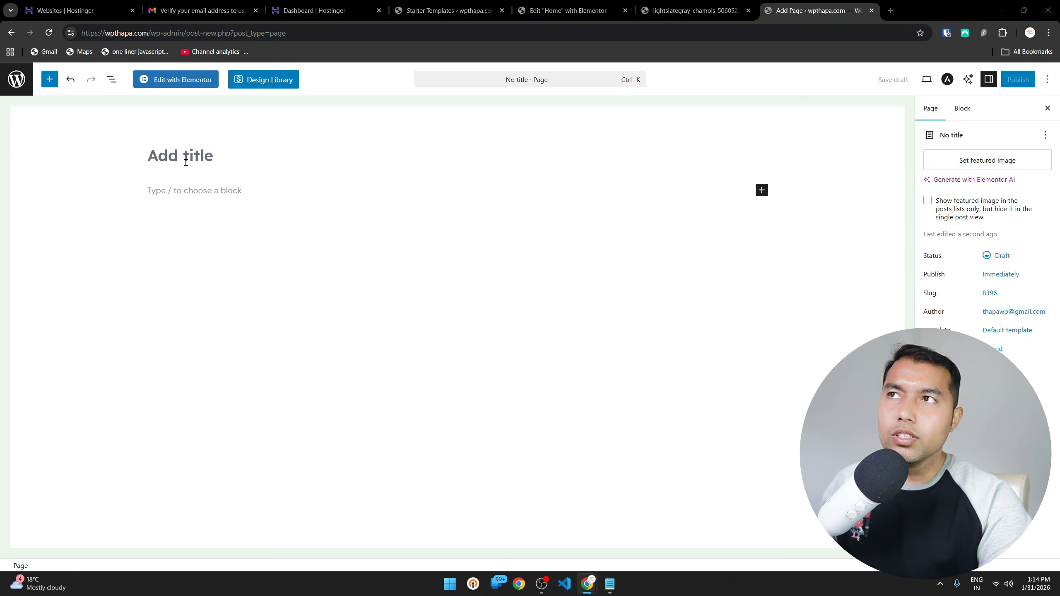
pyautogui.click(188, 157)
pyautogui.write('Our Organic Blog')
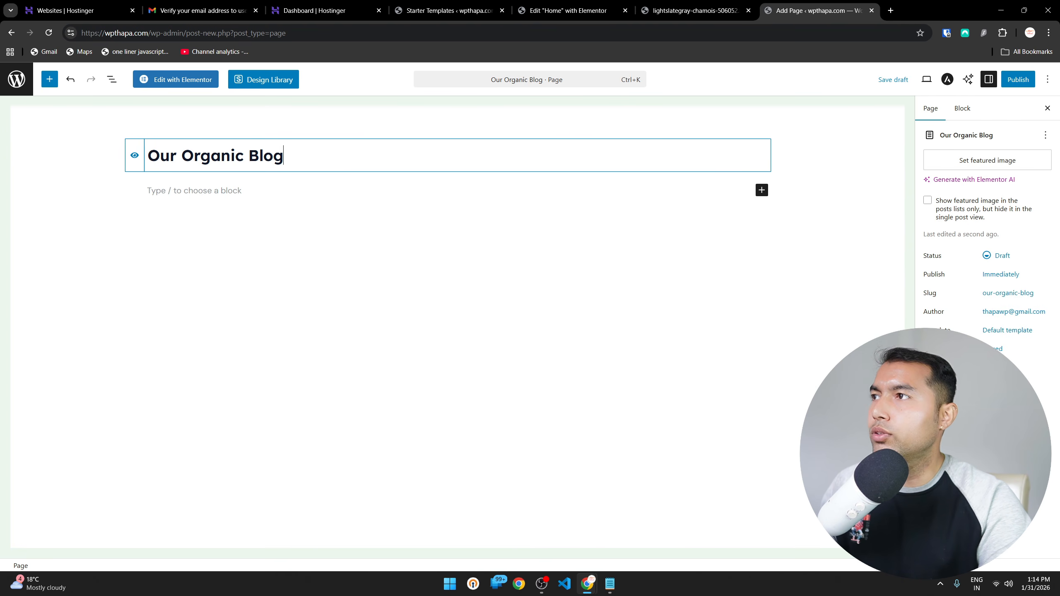
# Add the paragraph "Simple tips, organic living ideas, healthy recipes, and insights to help you live better every day." below the page title
pyautogui.click(63, 295)
pyautogui.click(210, 192)
pyautogui.write('Simple tips, organic living ideas, healthy recipes, and insights to help you live better every day.')
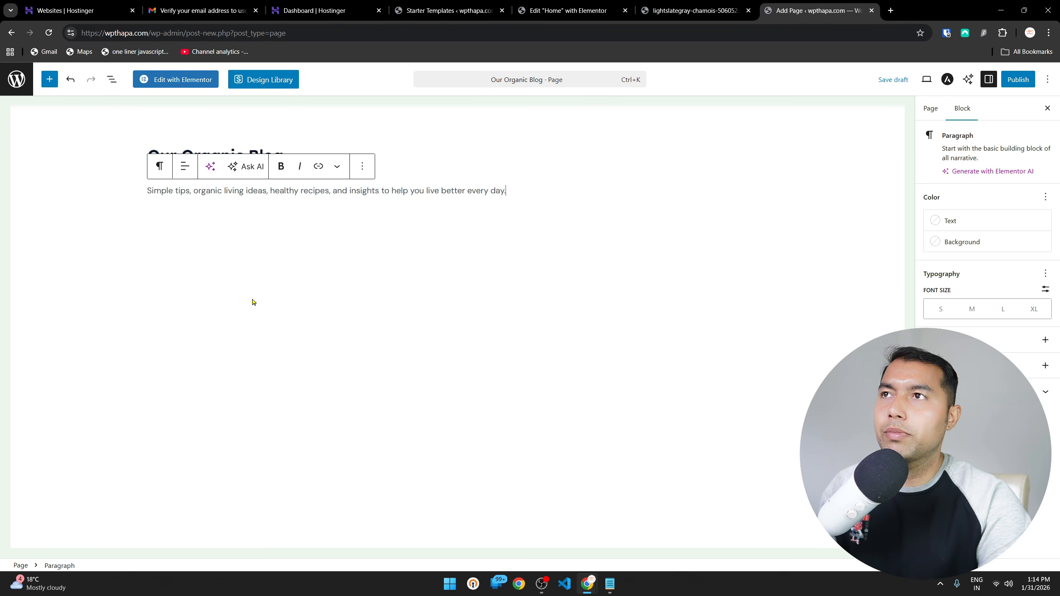
pyautogui.press('Return')
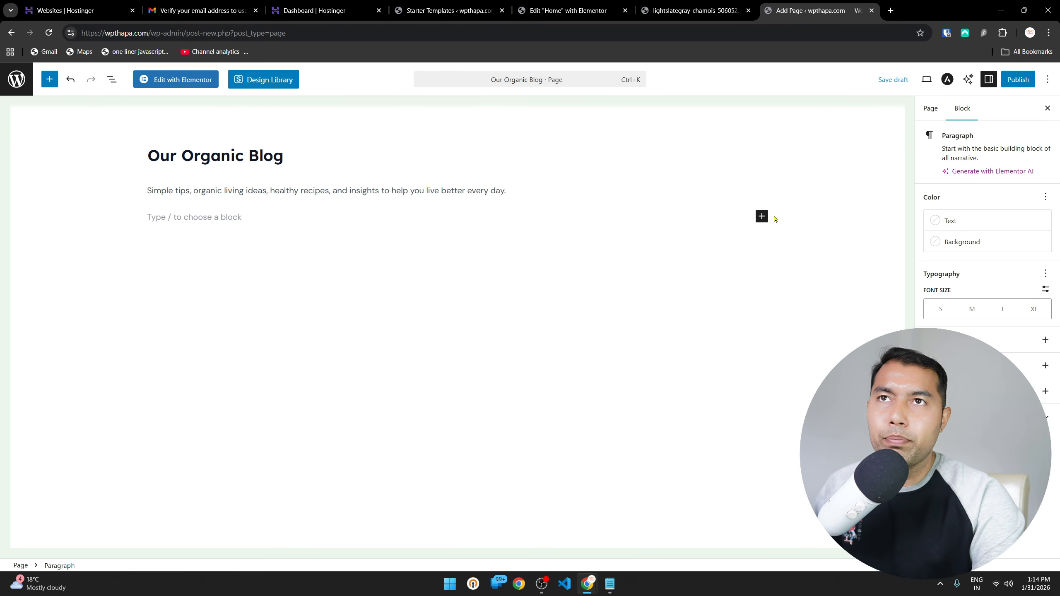
# Find the Buttons block in the full block library and add a button labelled "EXPLORE ARTICLES" under the paragraph
pyautogui.click(762, 216)
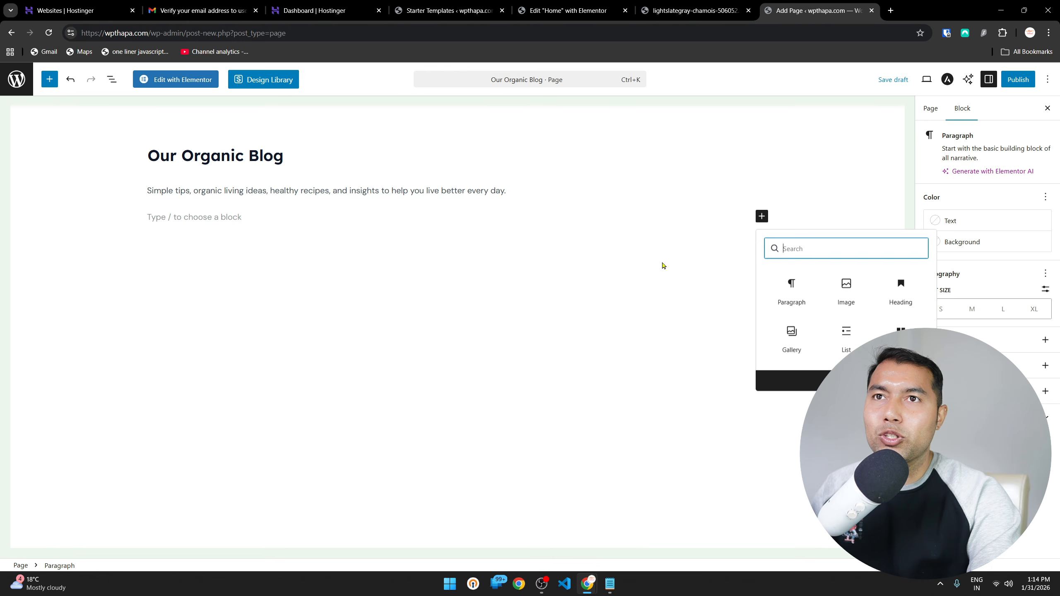
pyautogui.click(789, 381)
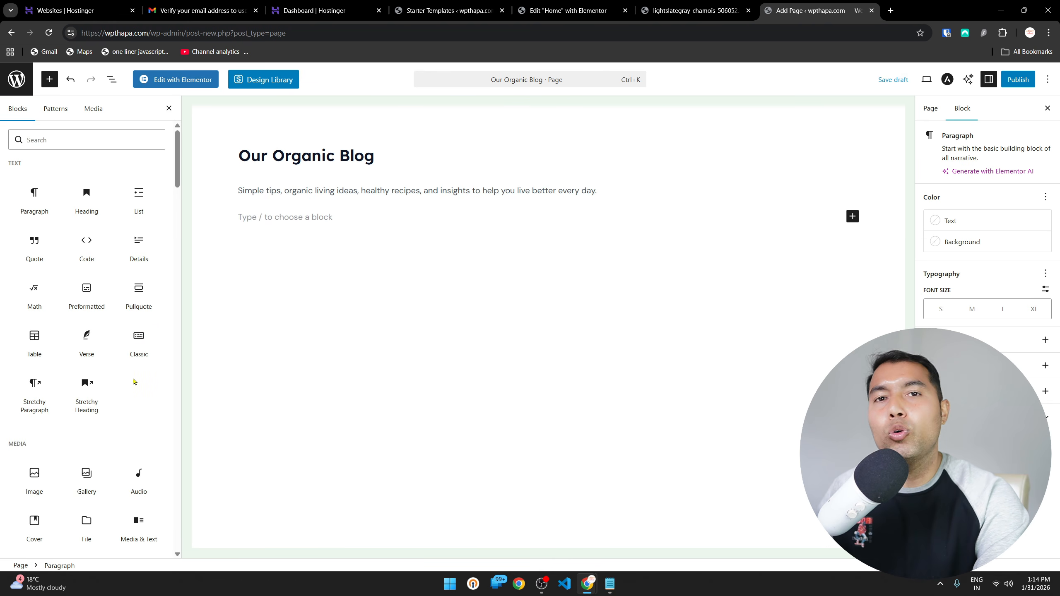
pyautogui.click(101, 143)
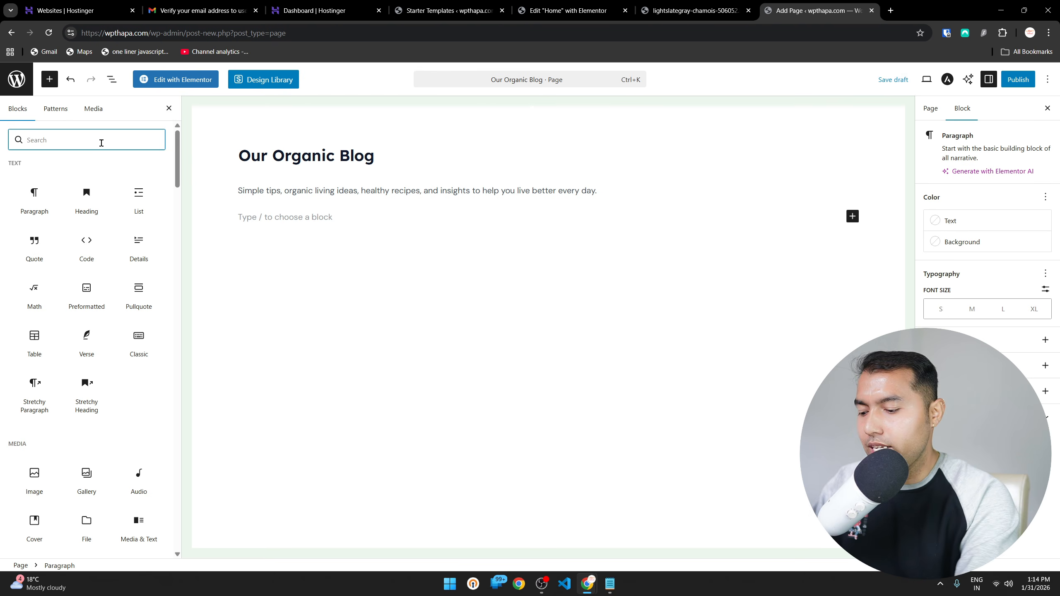
pyautogui.write('butt')
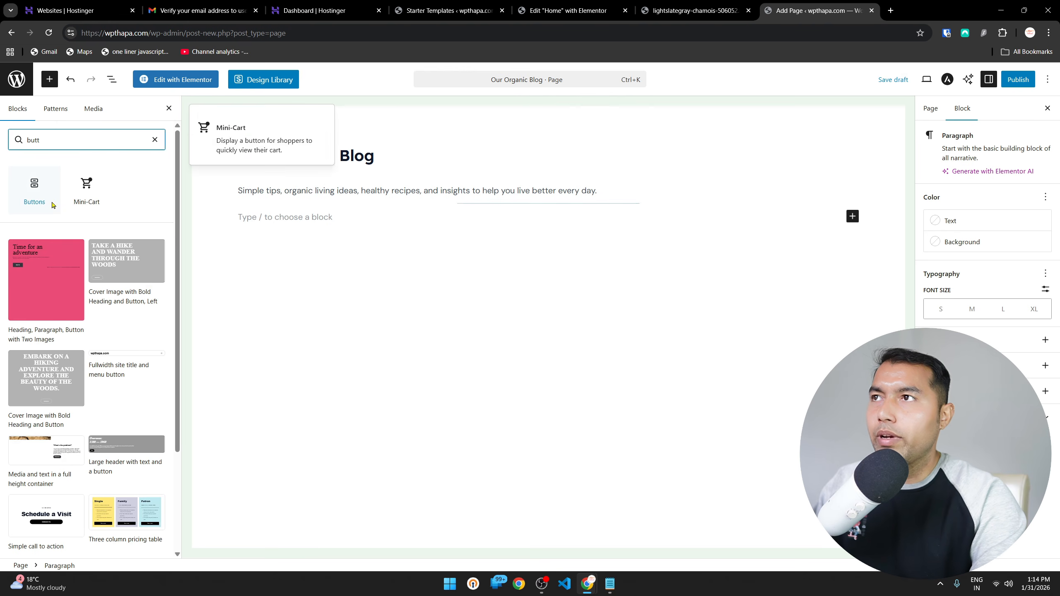
pyautogui.click(45, 191)
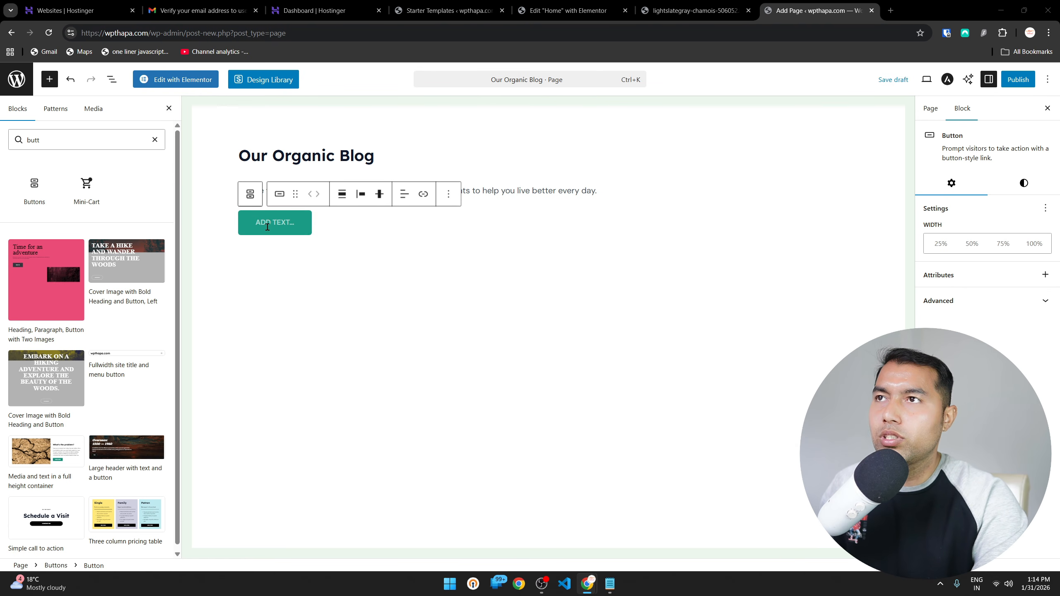
pyautogui.write('EXPLORE ARTICLES')
pyautogui.press('Return')
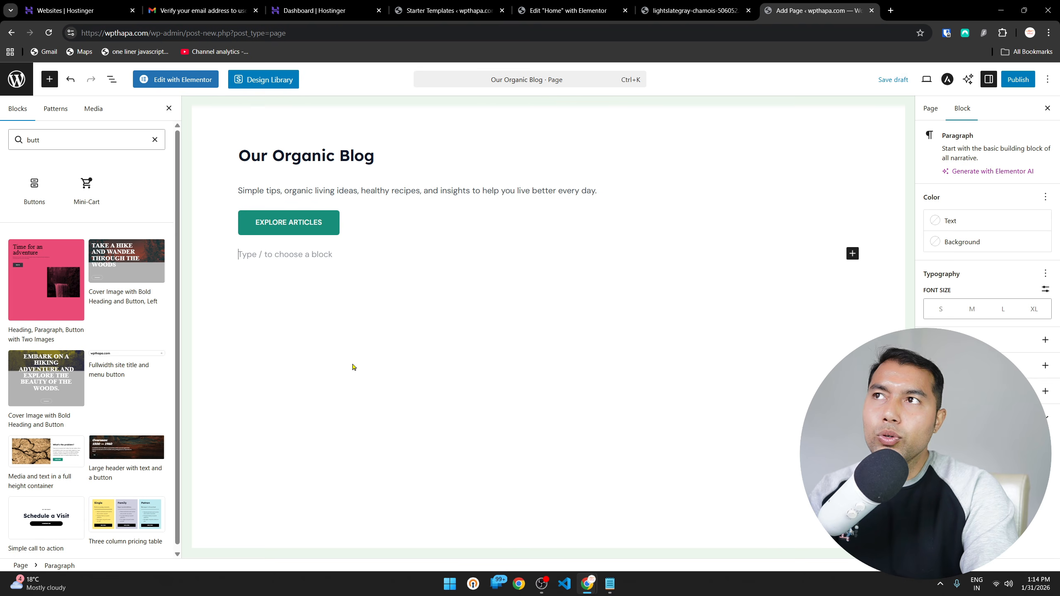
# Publish the "Our Organic Blog" page and view it on the live site
pyautogui.click(1019, 80)
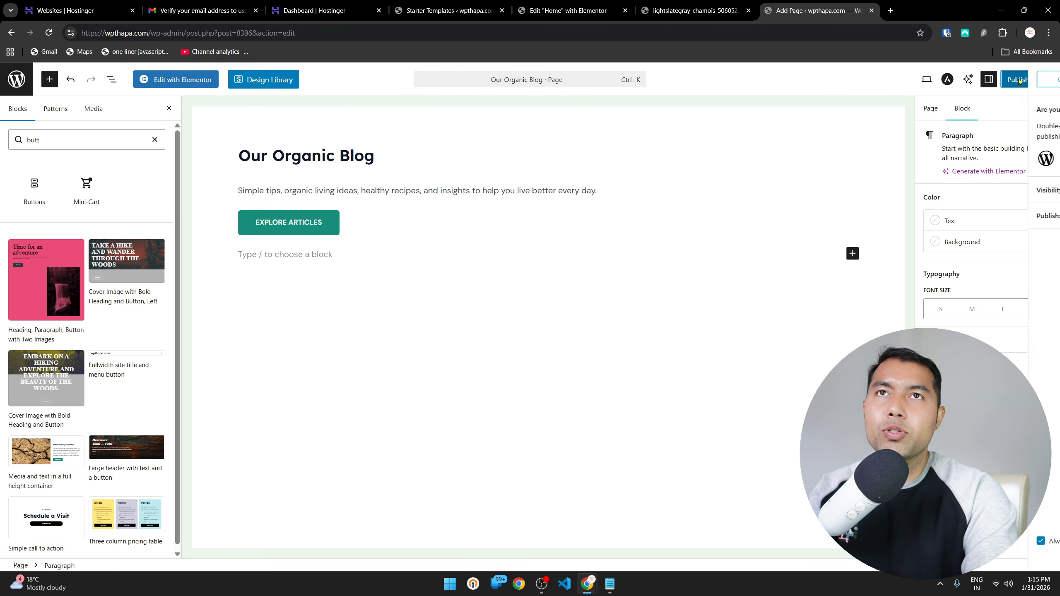
pyautogui.click(1018, 80)
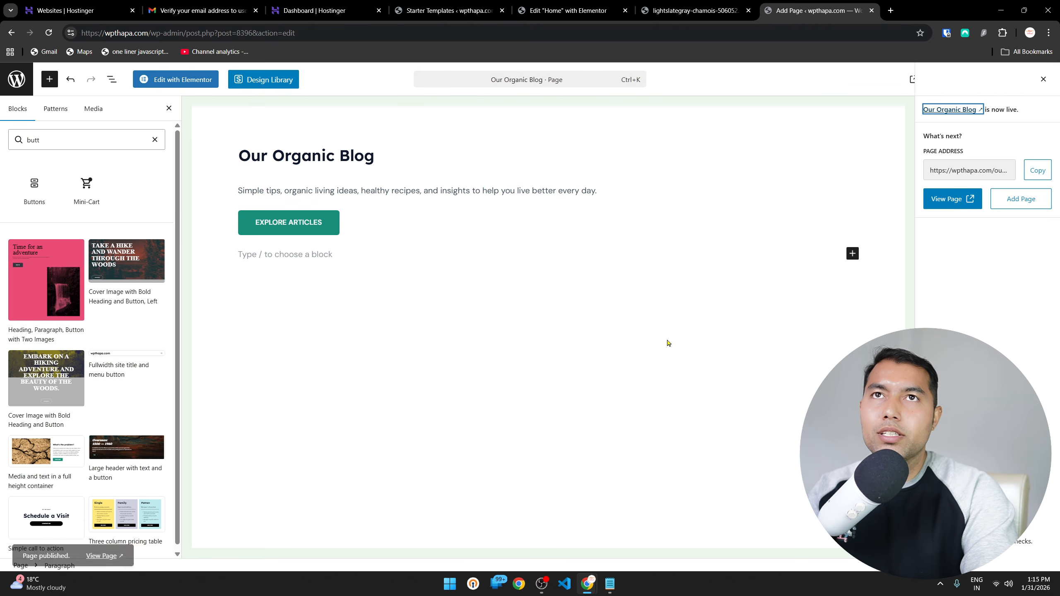
pyautogui.click(960, 200)
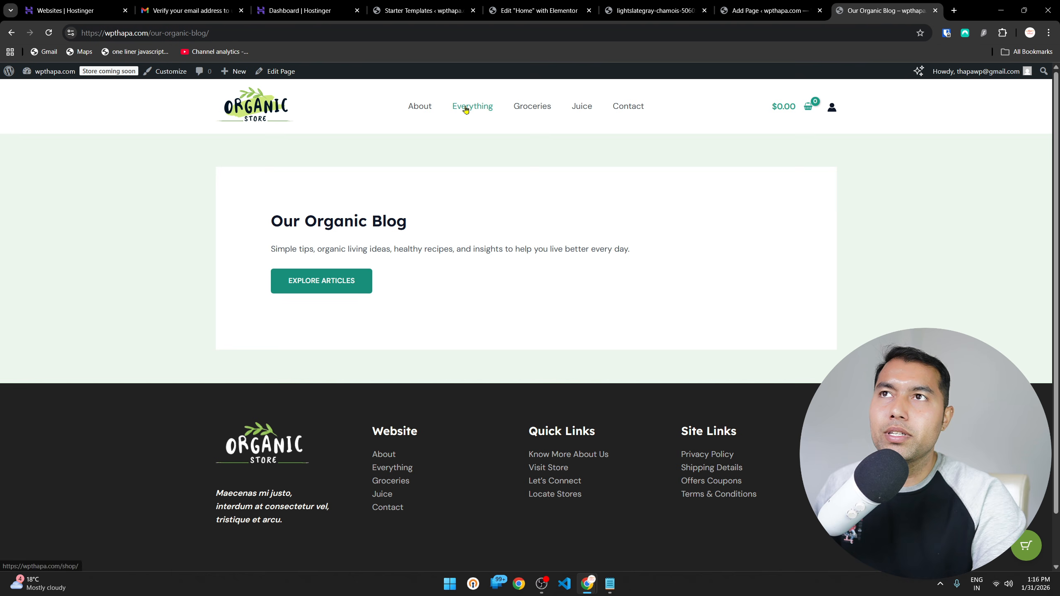
# Check the About page and the home page of the live site
pyautogui.click(419, 106)
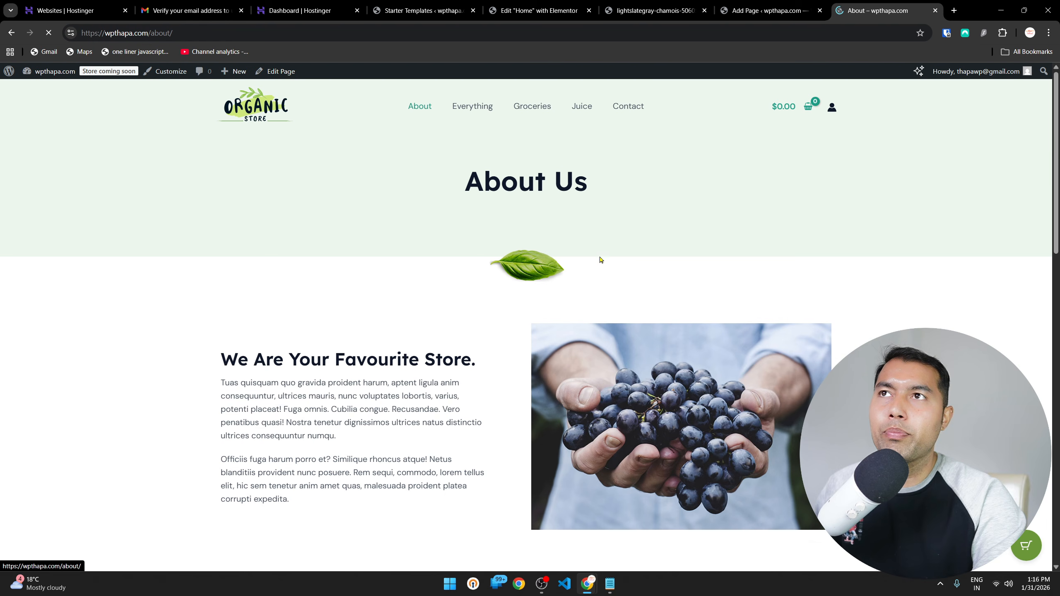
pyautogui.click(263, 122)
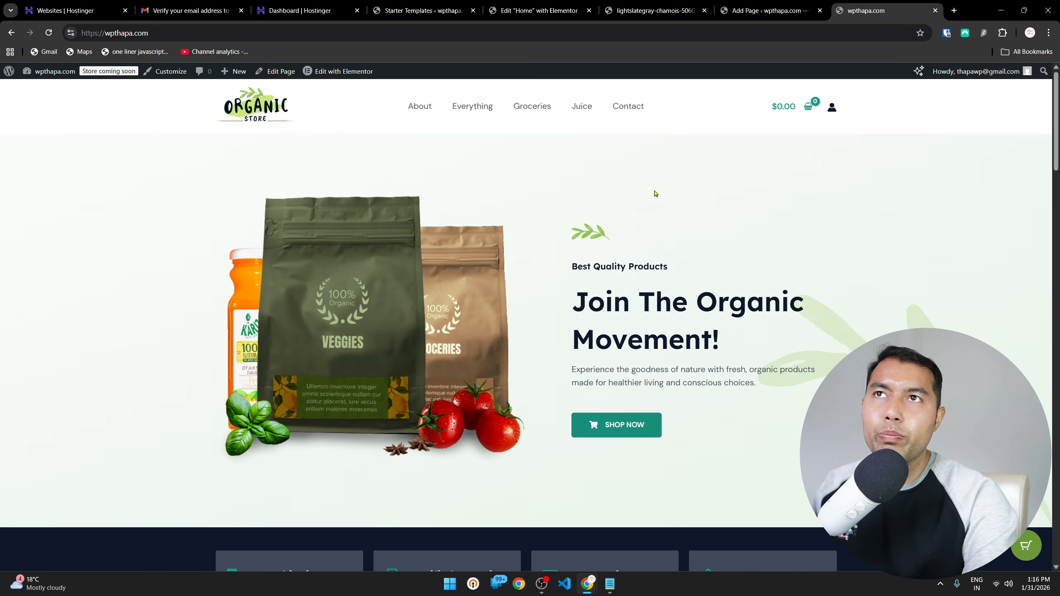
pyautogui.scroll(-8, 654, 193)
pyautogui.scroll(8, 679, 307)
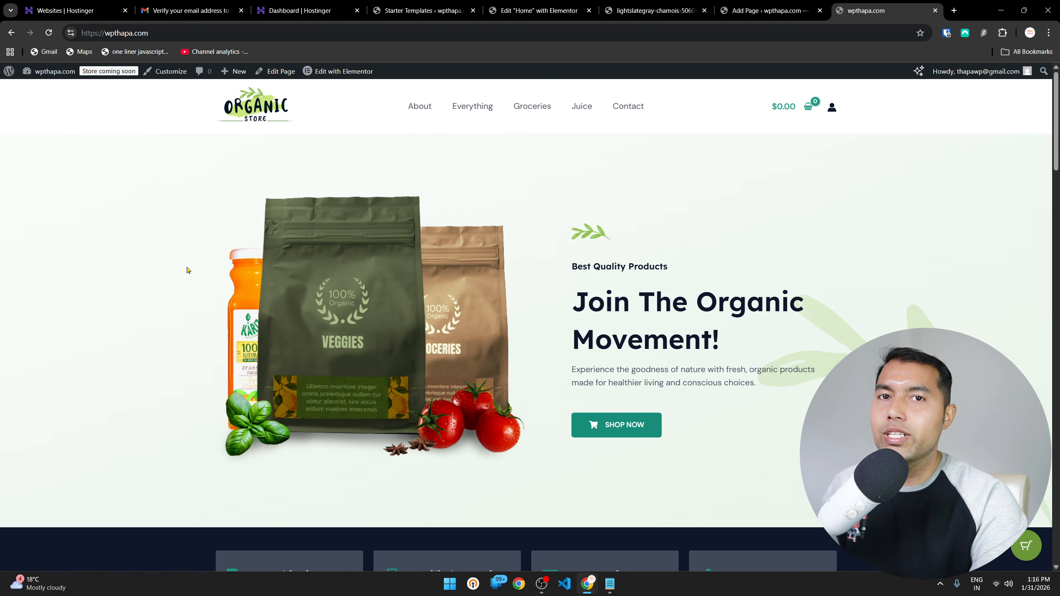
# Add the "Our Organic Blog" page to the site's Main Menu in the theme customizer and publish the change
pyautogui.click(167, 71)
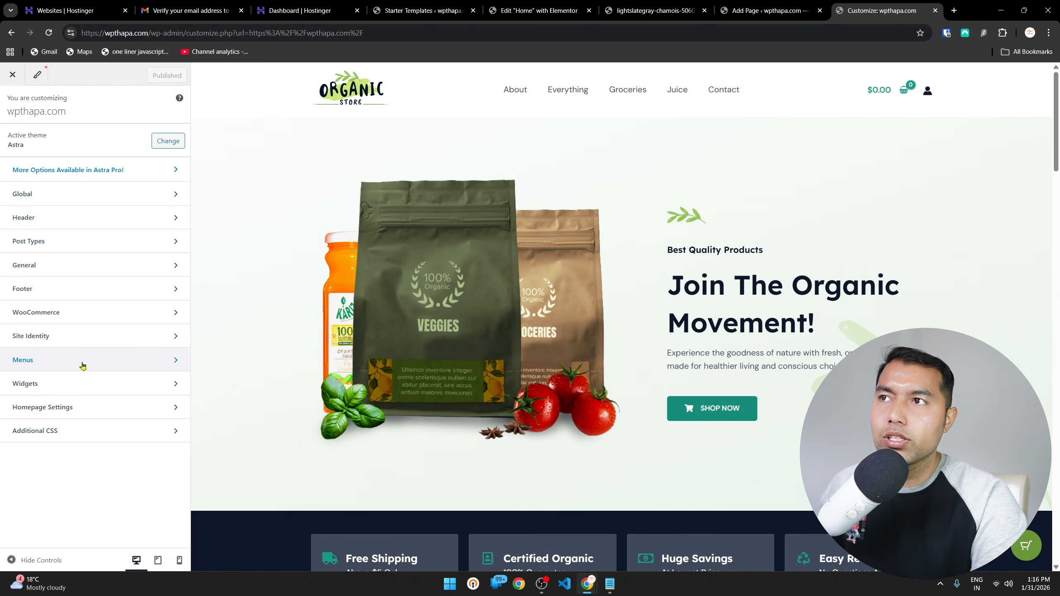
pyautogui.click(170, 360)
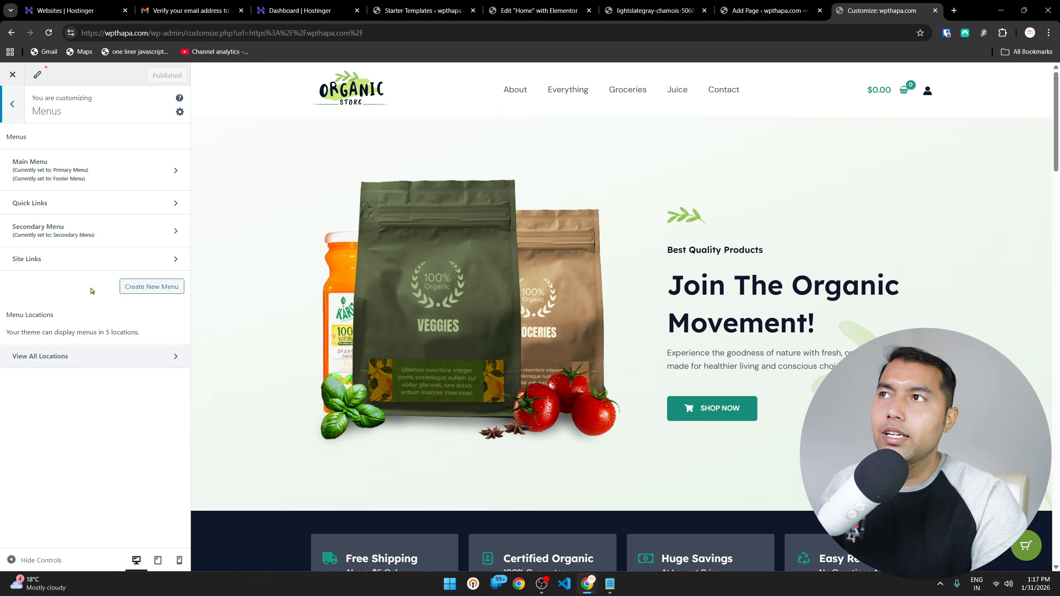
pyautogui.click(175, 170)
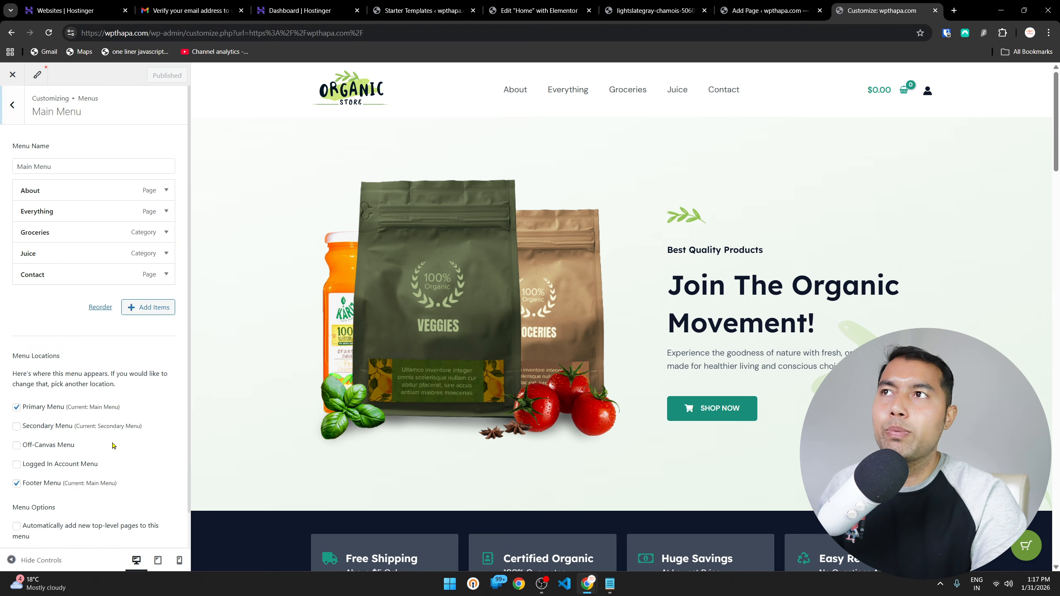
pyautogui.click(150, 311)
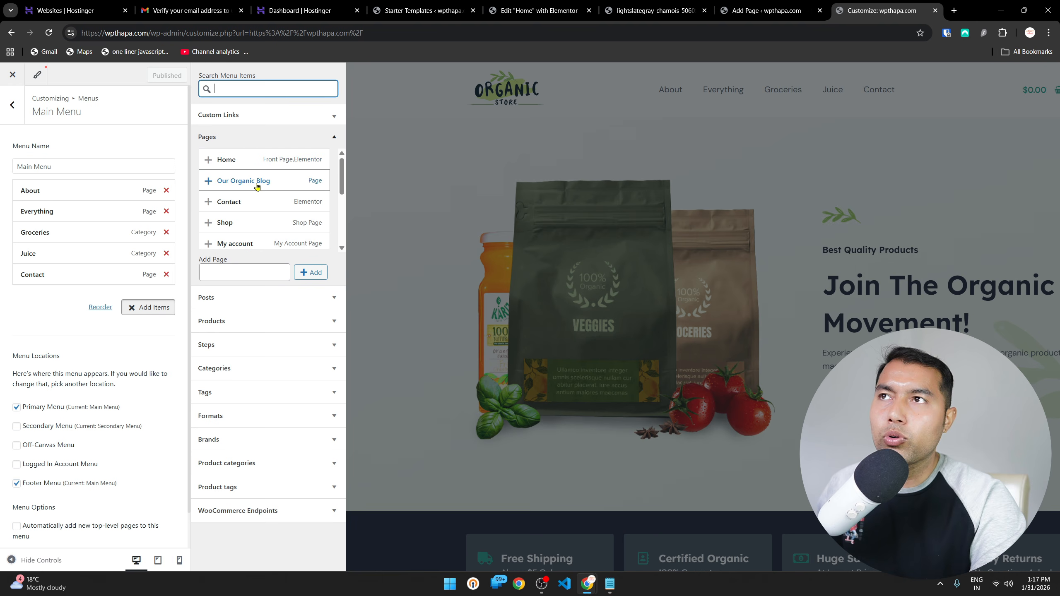
pyautogui.click(241, 182)
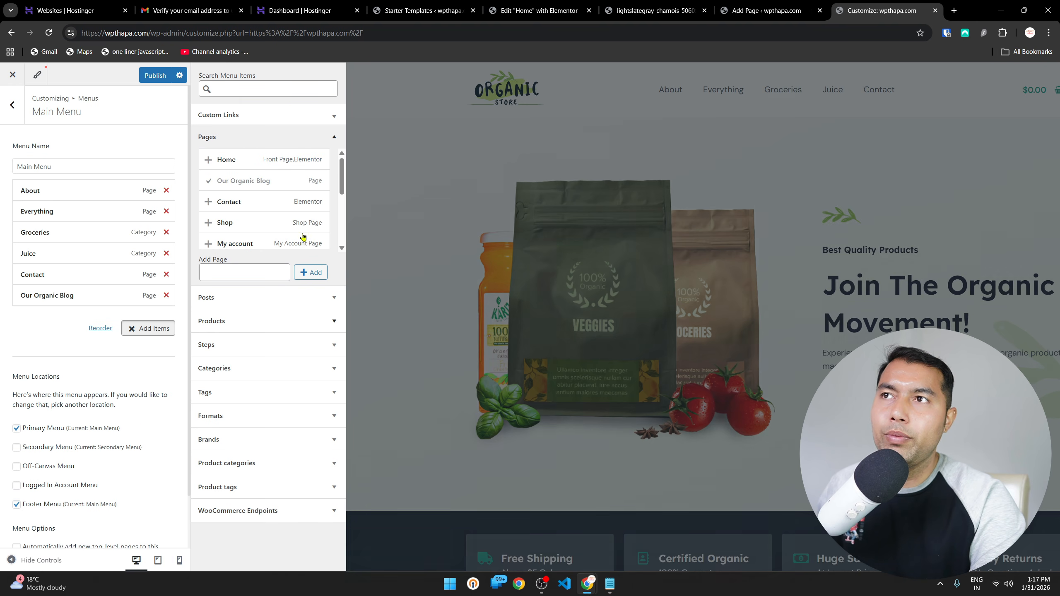
pyautogui.click(160, 76)
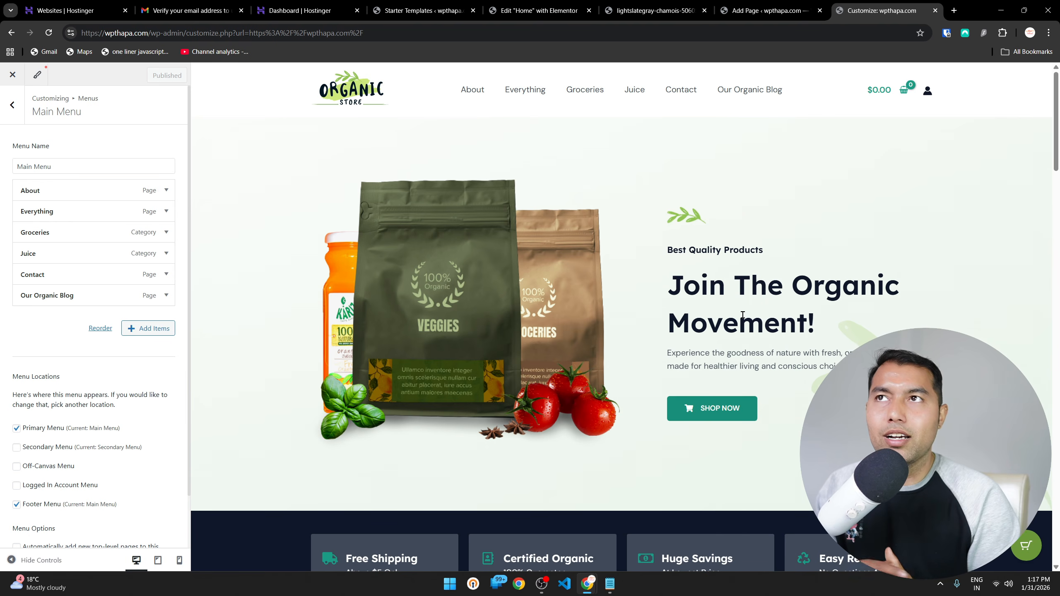
# Look through the home page preview, from the header menu to the Trending Products and Customers Reviews sections
pyautogui.scroll(-6, 475, 361)
pyautogui.scroll(6, 475, 361)
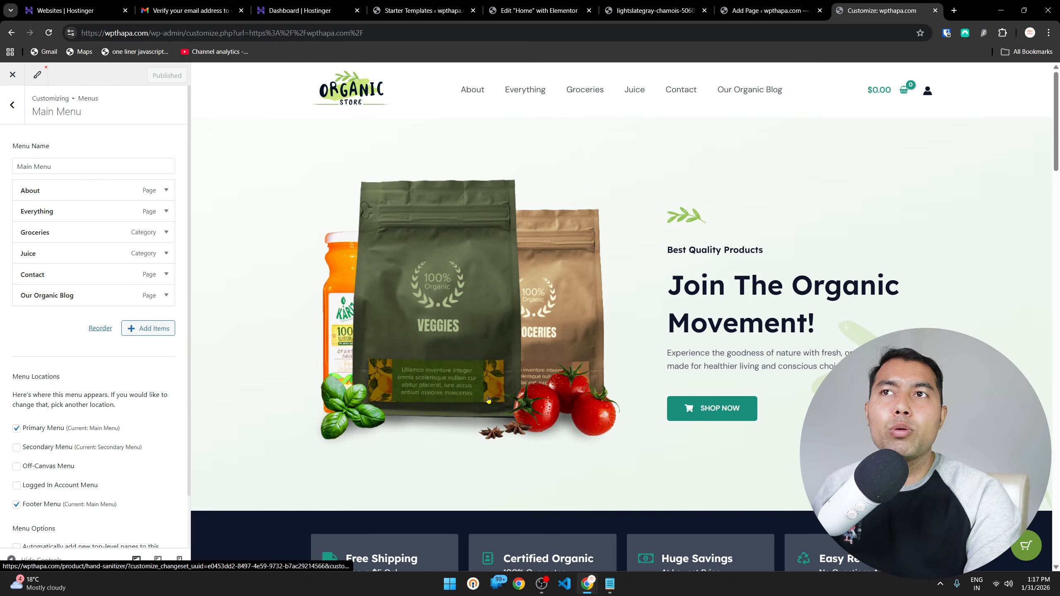
pyautogui.scroll(-6, 517, 401)
pyautogui.scroll(8, 518, 402)
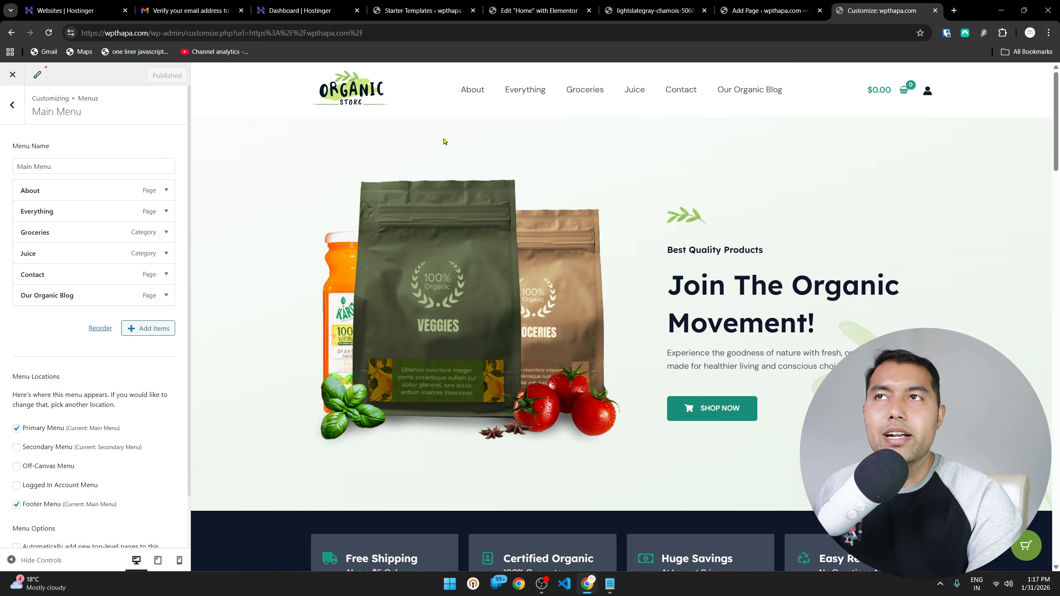
pyautogui.scroll(-15, 421, 497)
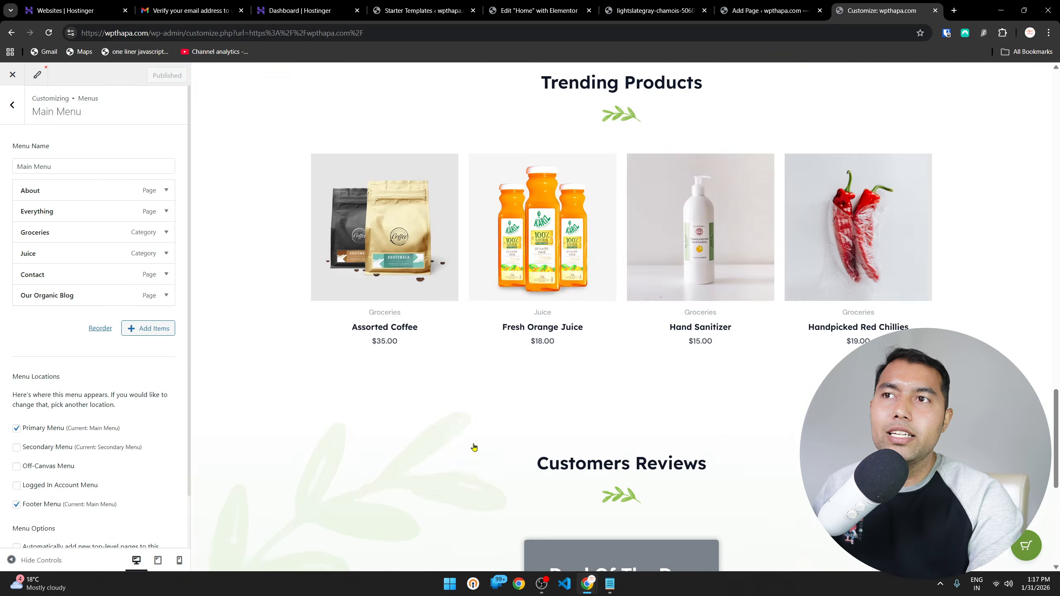
pyautogui.scroll(15, 421, 496)
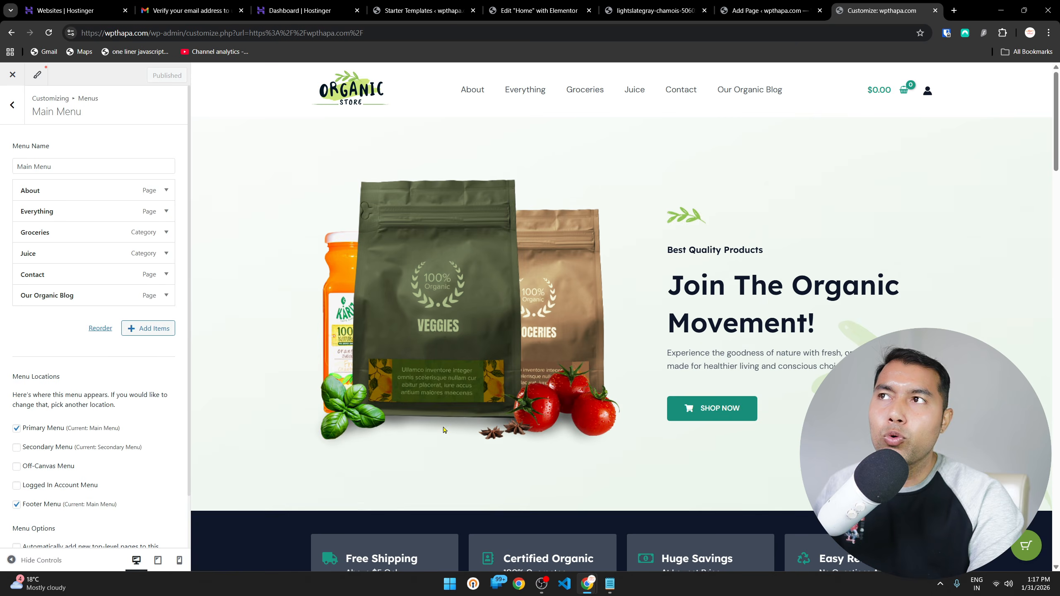
# Open the theme's Header settings and examine the available elements, including Site Title & Logo, Account, Off-Canvas Menu and Cart
pyautogui.click(12, 105)
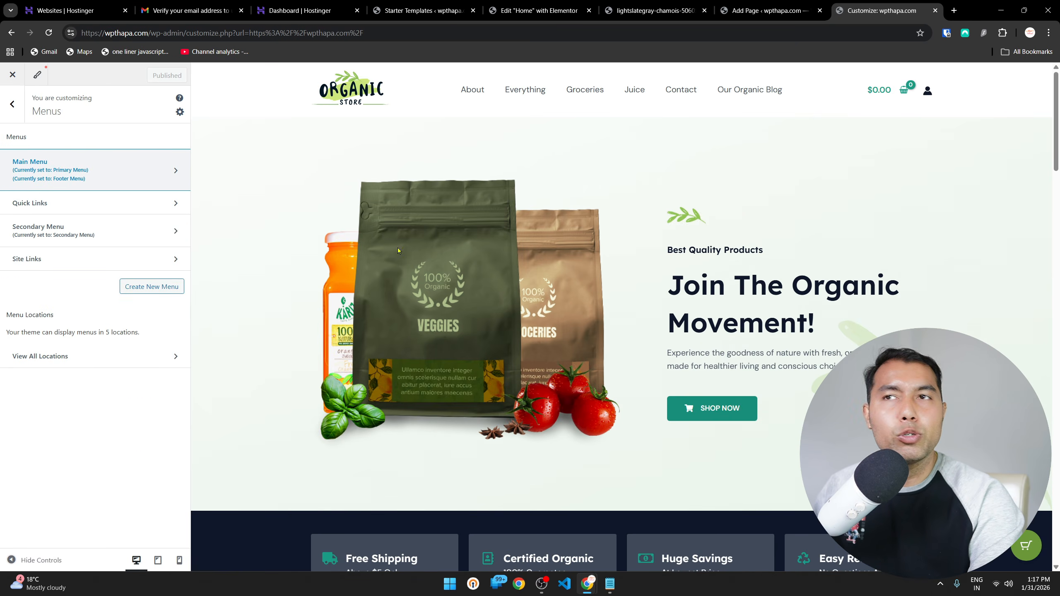
pyautogui.click(12, 104)
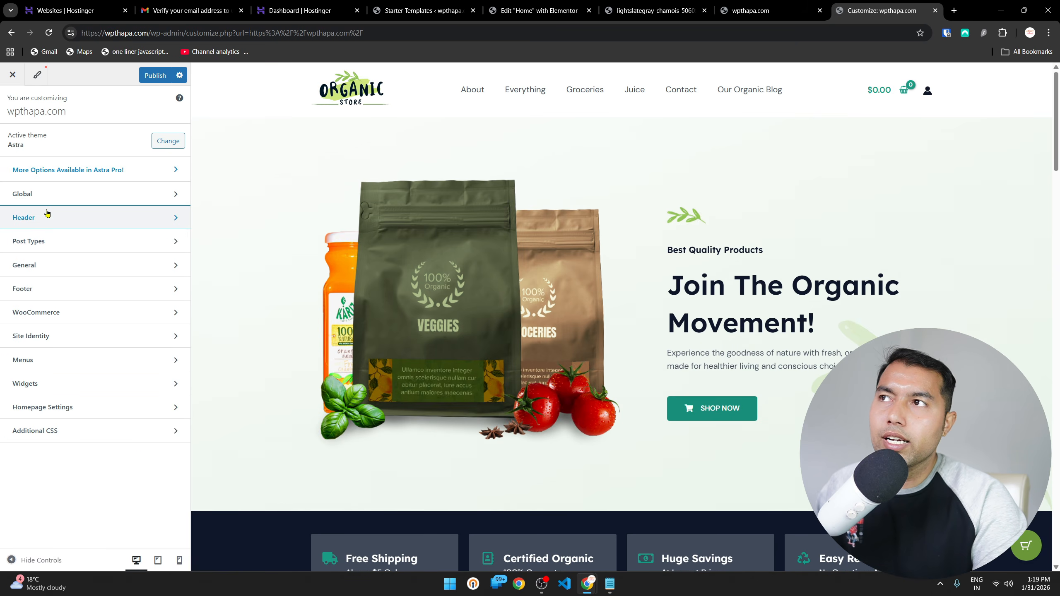
pyautogui.click(176, 217)
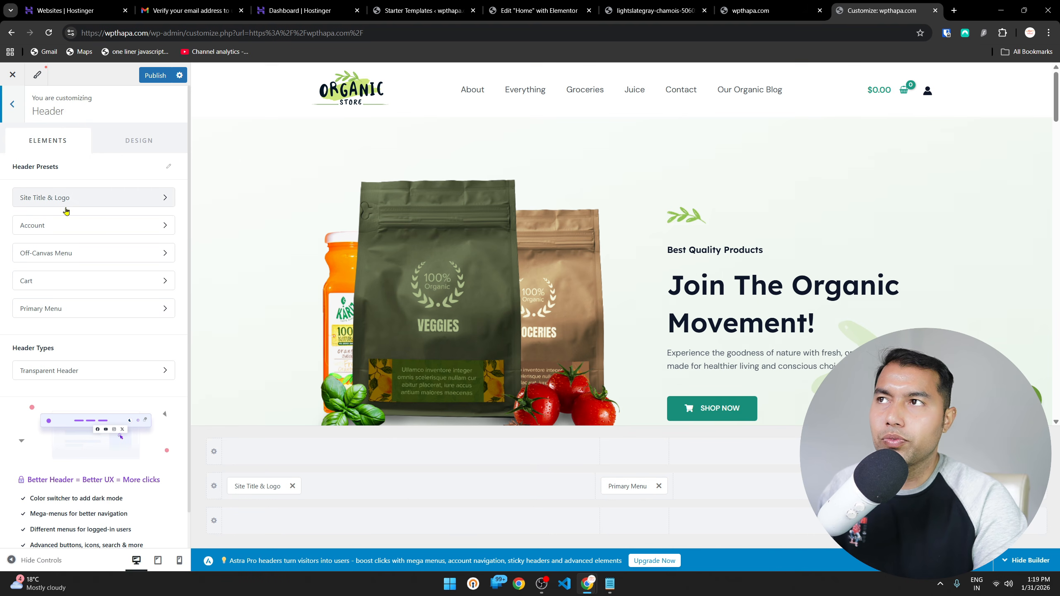
pyautogui.hotkey('ctrl', '1')
pyautogui.click(117, 227)
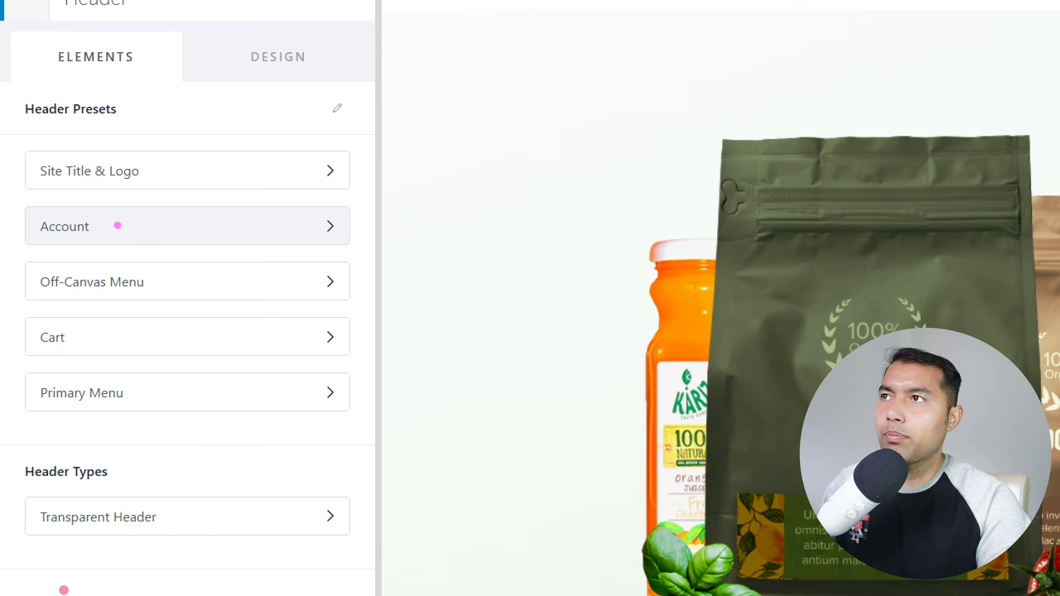
pyautogui.moveTo(32, 192); pyautogui.dragTo(190, 188)
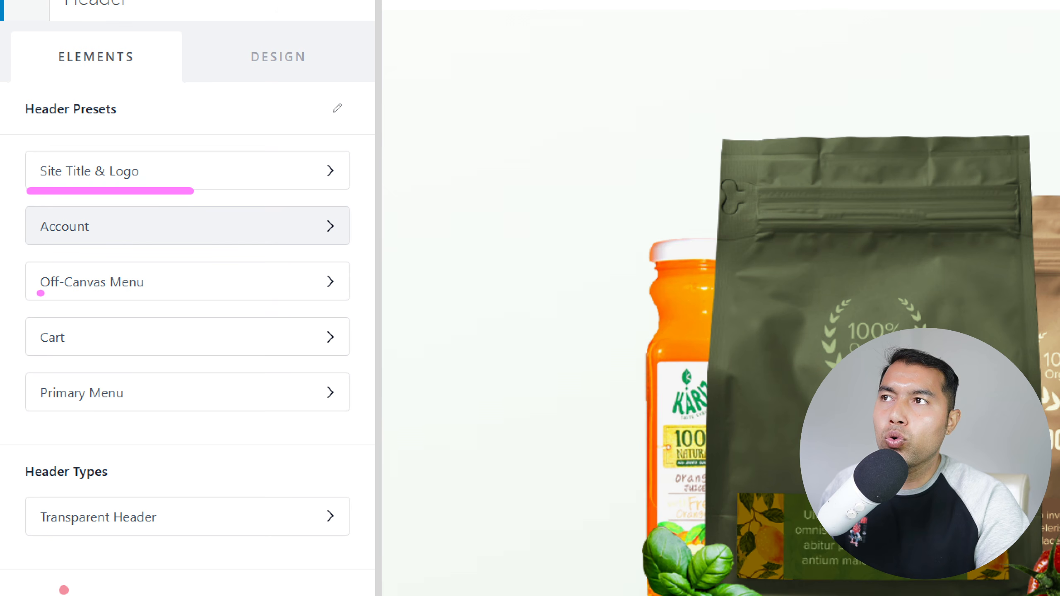
pyautogui.moveTo(31, 299); pyautogui.dragTo(189, 298)
pyautogui.moveTo(29, 357); pyautogui.dragTo(91, 363)
pyautogui.press('Escape')
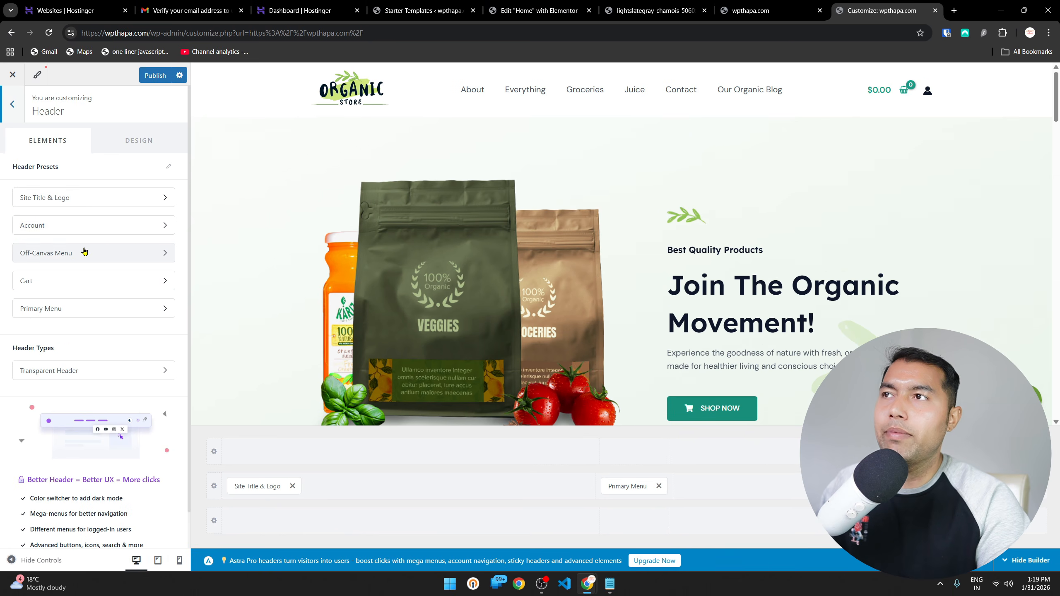
# Try the header logo at a width of 120 px and set it back to 150 px
pyautogui.click(72, 197)
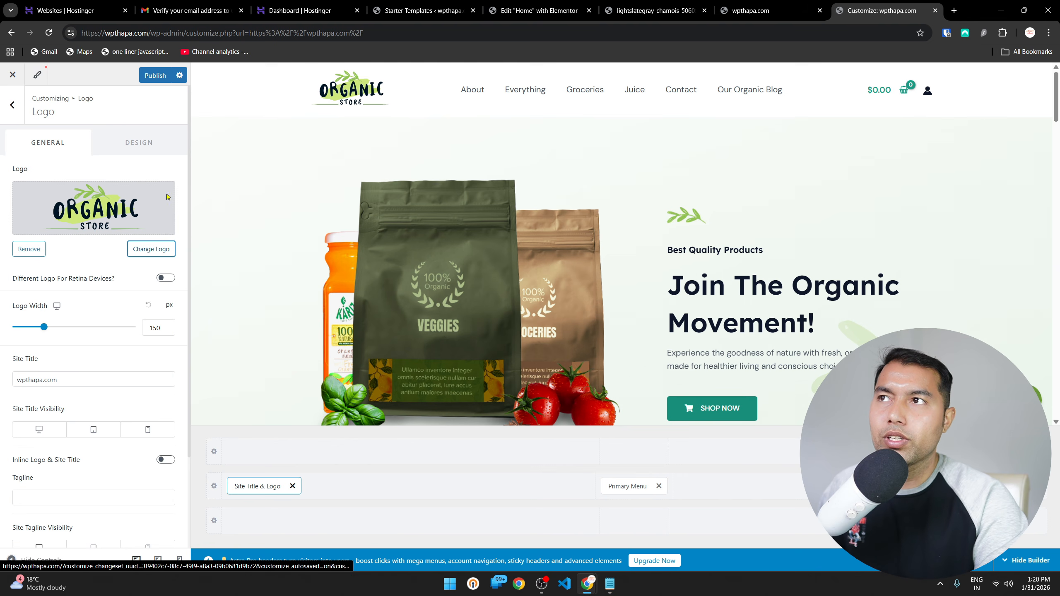
pyautogui.moveTo(44, 328)
pyautogui.mouseDown()
pyautogui.moveTo(127, 330)
pyautogui.moveTo(41, 332)
pyautogui.mouseUp()
pyautogui.click(165, 334)
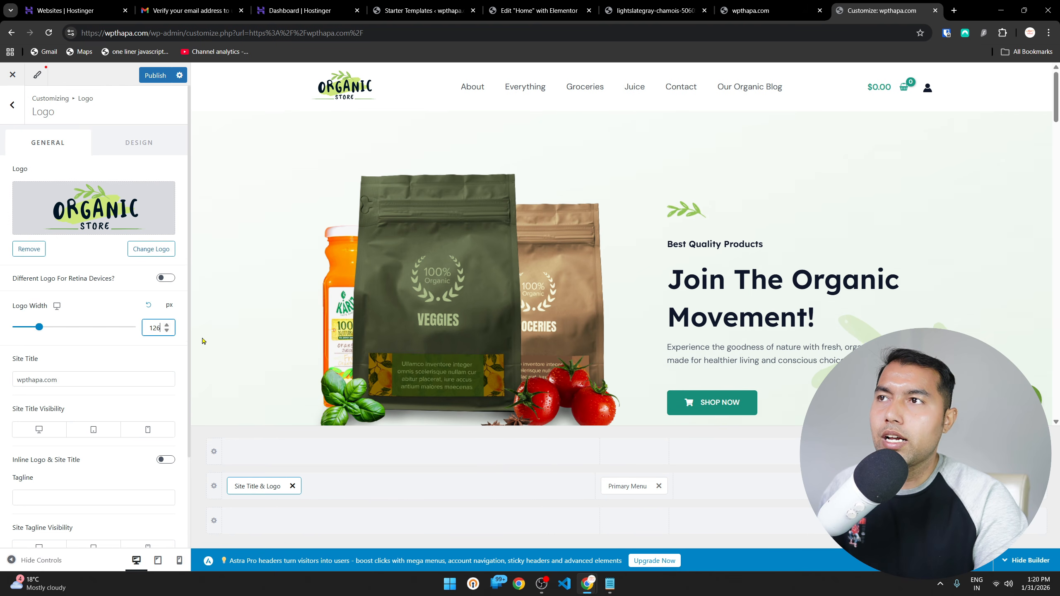
pyautogui.hotkey('ctrl', 'a')
pyautogui.write('120')
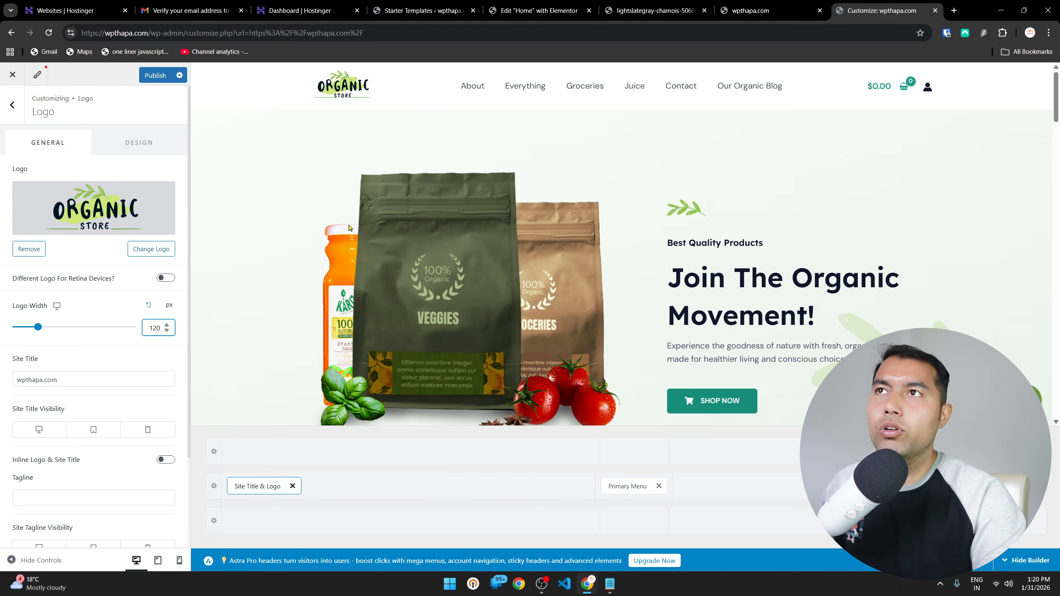
pyautogui.doubleClick(157, 329)
pyautogui.write('150')
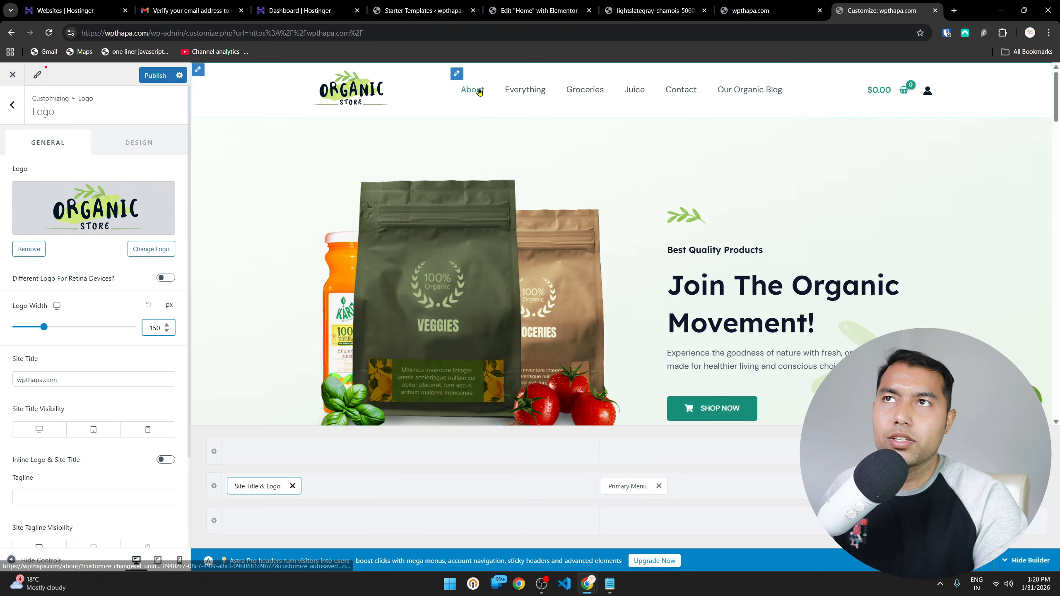
# Open the site footer's settings from the home page preview and examine its elements and the Primary Footer's column and layout options
pyautogui.scroll(-10, 466, 90)
pyautogui.scroll(-10, 398, 404)
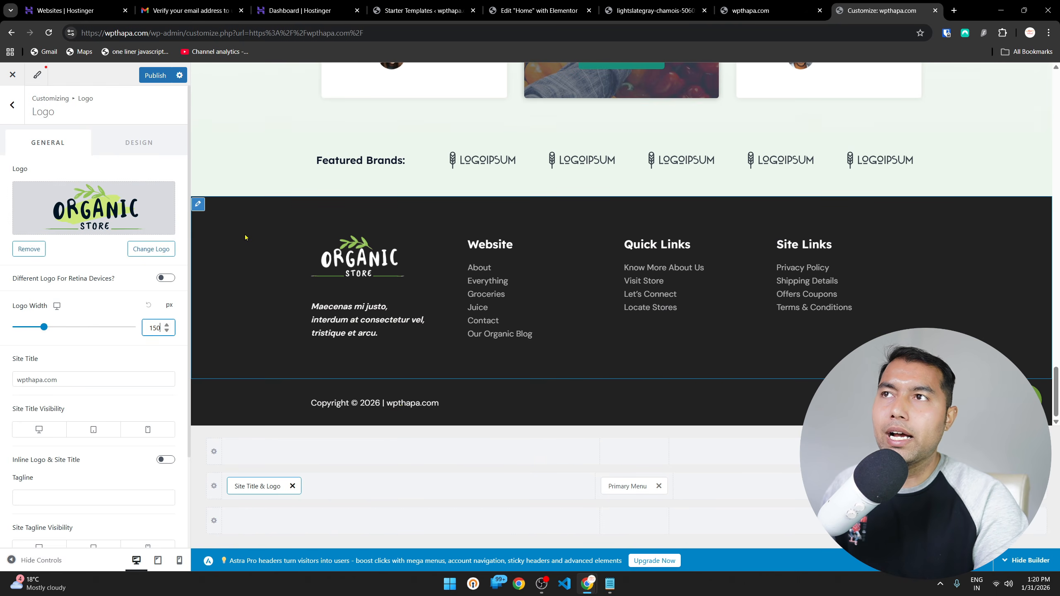
pyautogui.click(199, 205)
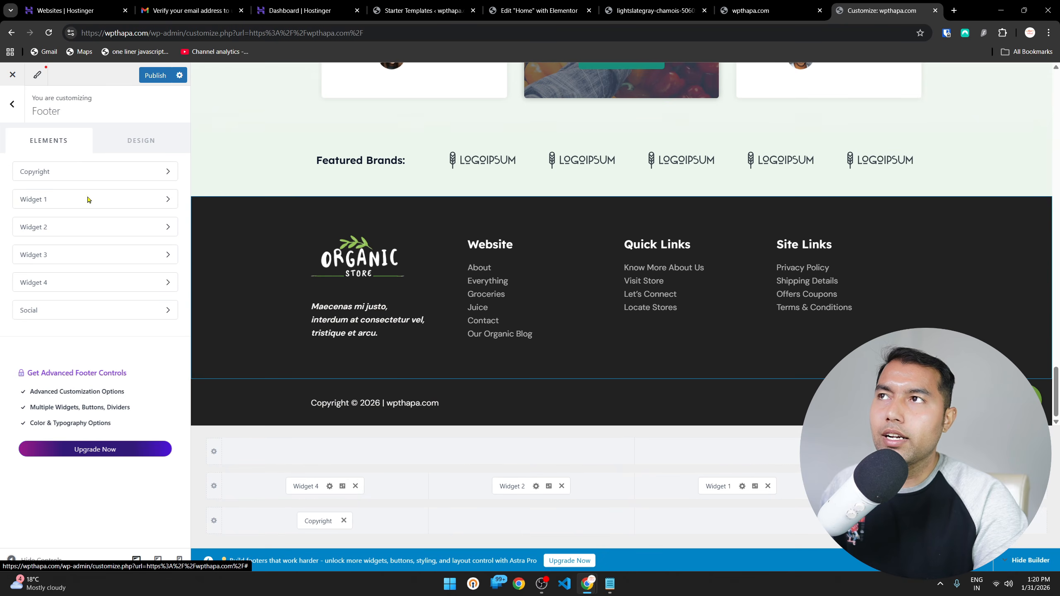
pyautogui.click(88, 199)
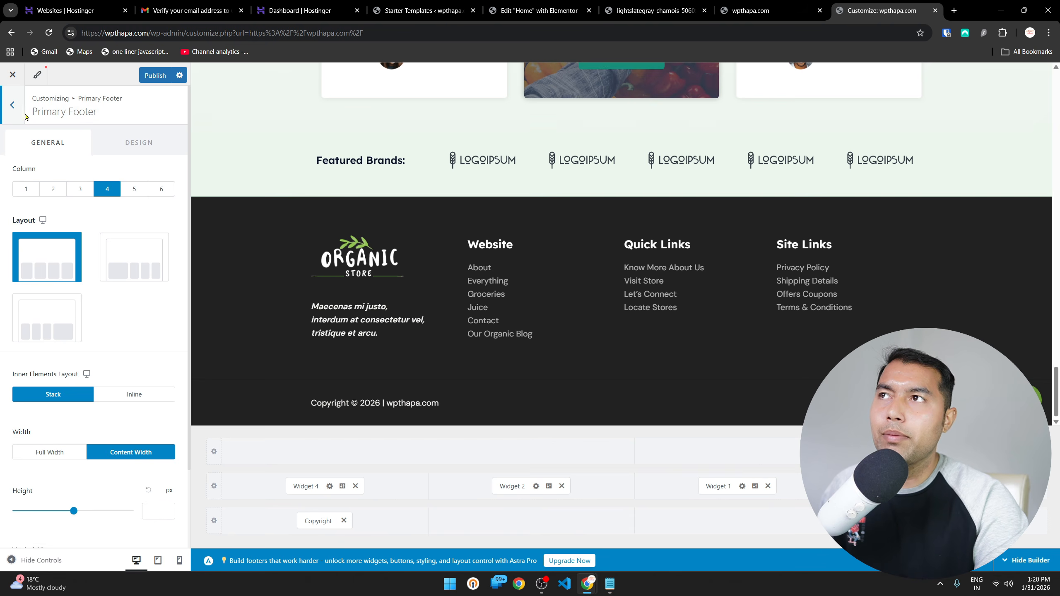
pyautogui.click(5, 106)
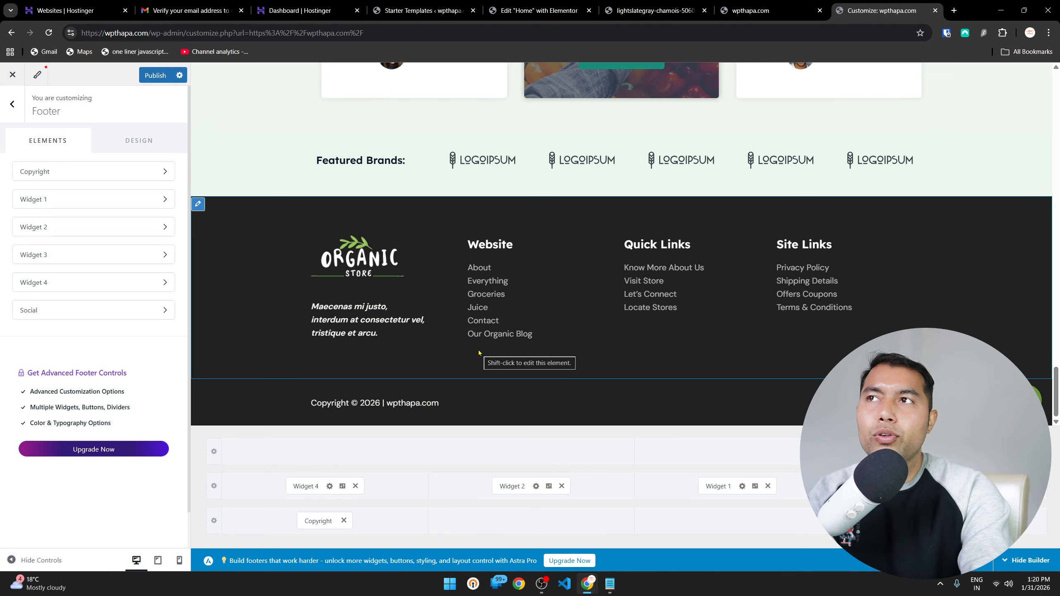
pyautogui.scroll(20, 495, 353)
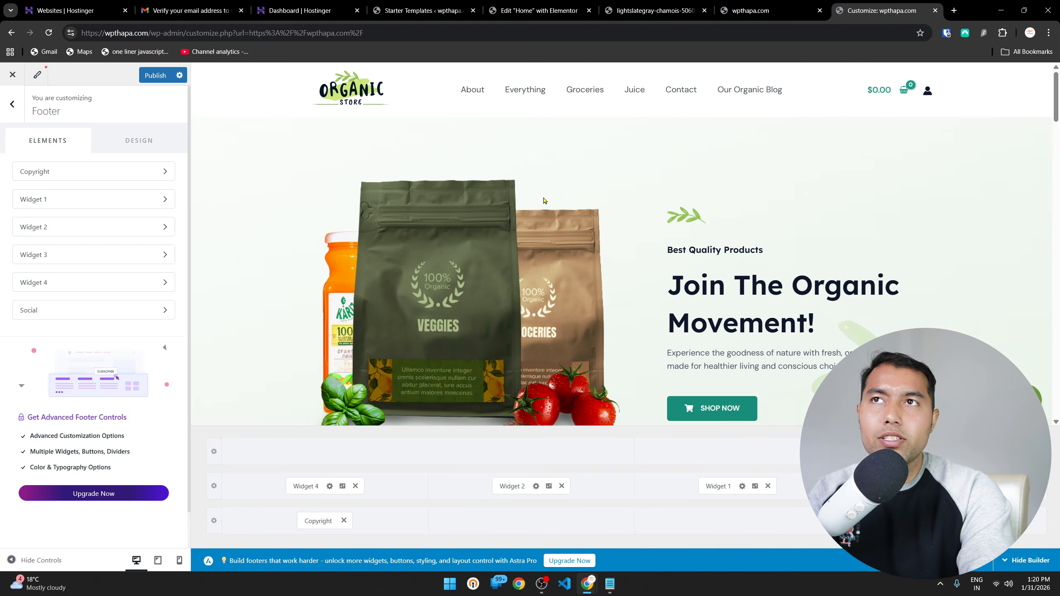
# Check the live wpthapa.com home page and the Home page in the Elementor editor, and return to the theme customizer
pyautogui.click(756, 15)
pyautogui.scroll(-10, 587, 312)
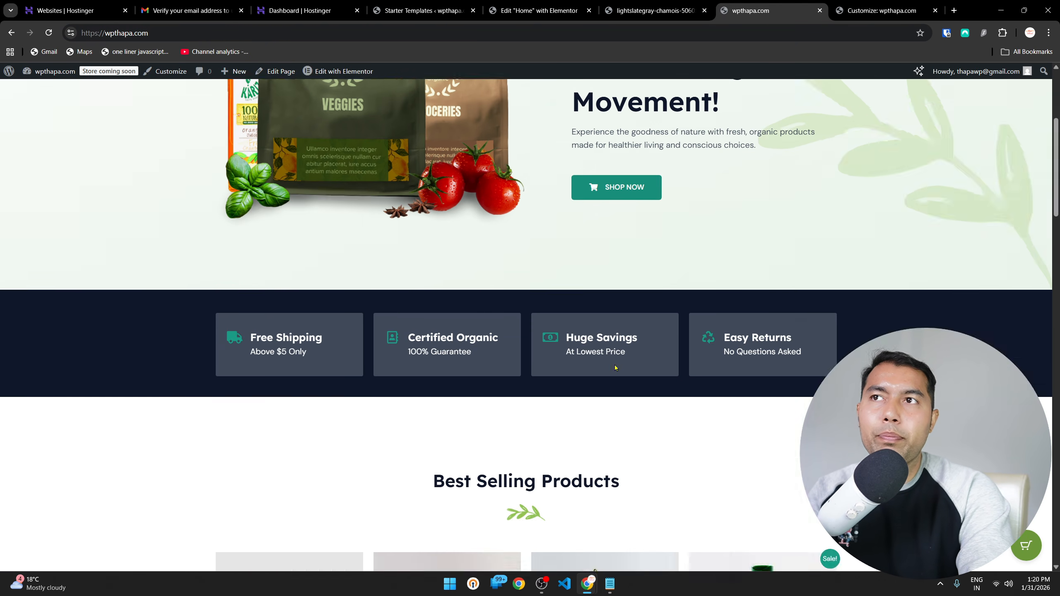
pyautogui.scroll(10, 513, 276)
pyautogui.click(528, 19)
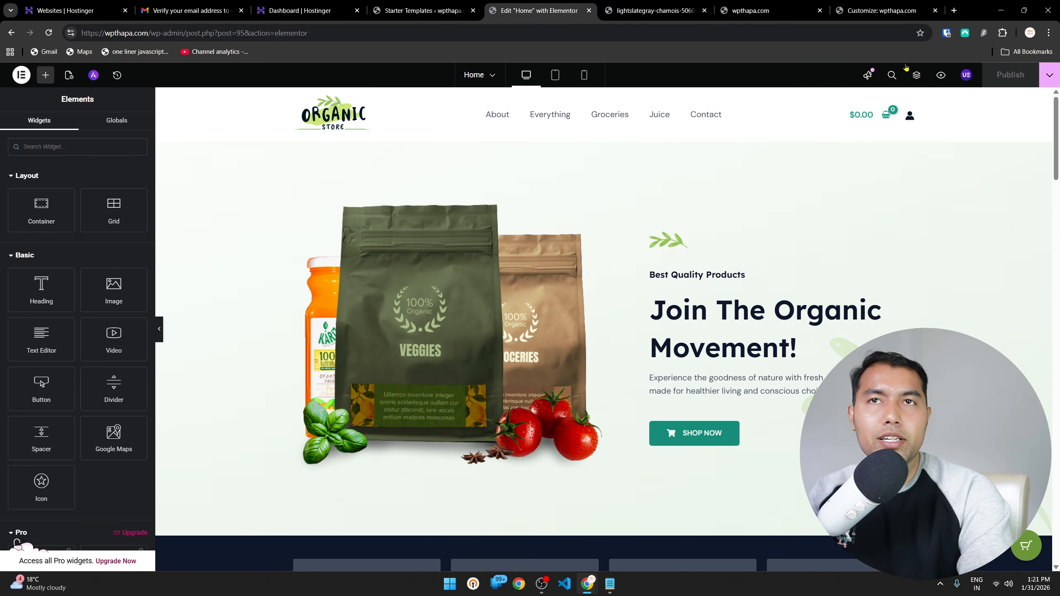
pyautogui.click(878, 5)
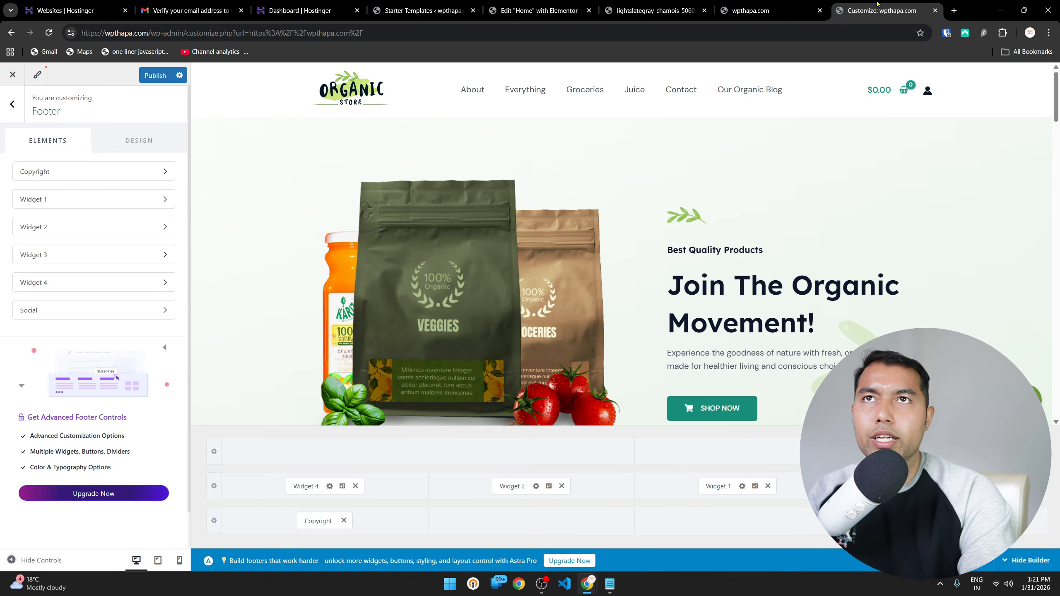
# Reload the live wpthapa.com home page and look through it from the header menu to the Best Selling Products section
pyautogui.click(148, 32)
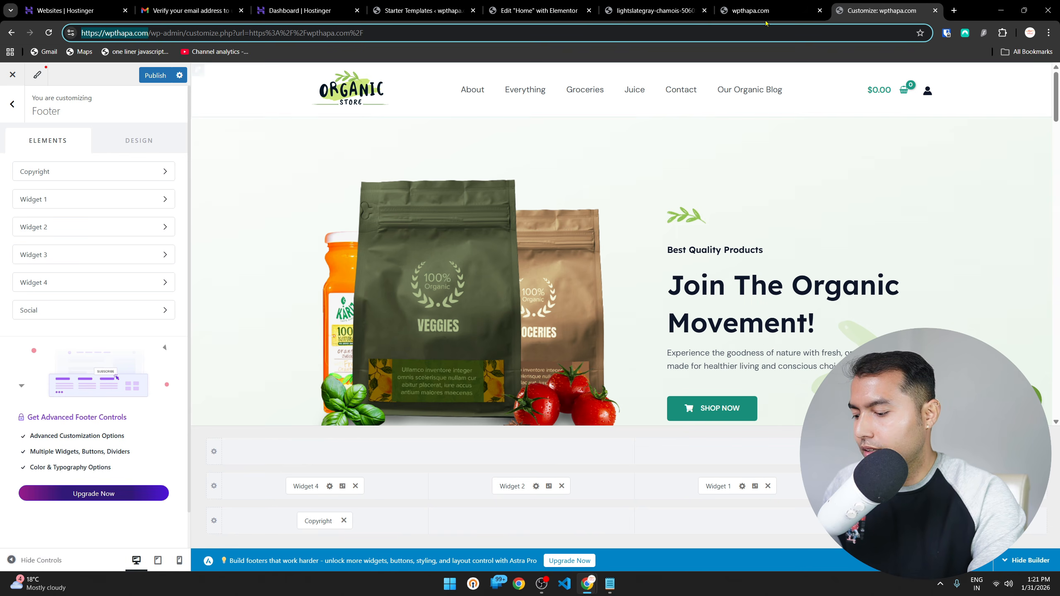
pyautogui.click(751, 10)
pyautogui.click(714, 34)
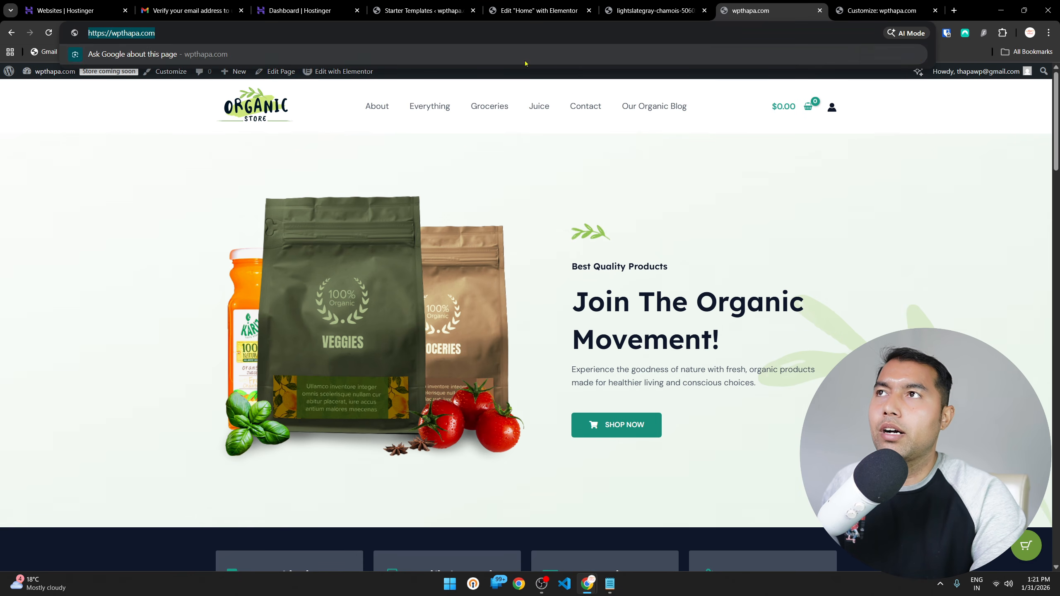
pyautogui.click(48, 32)
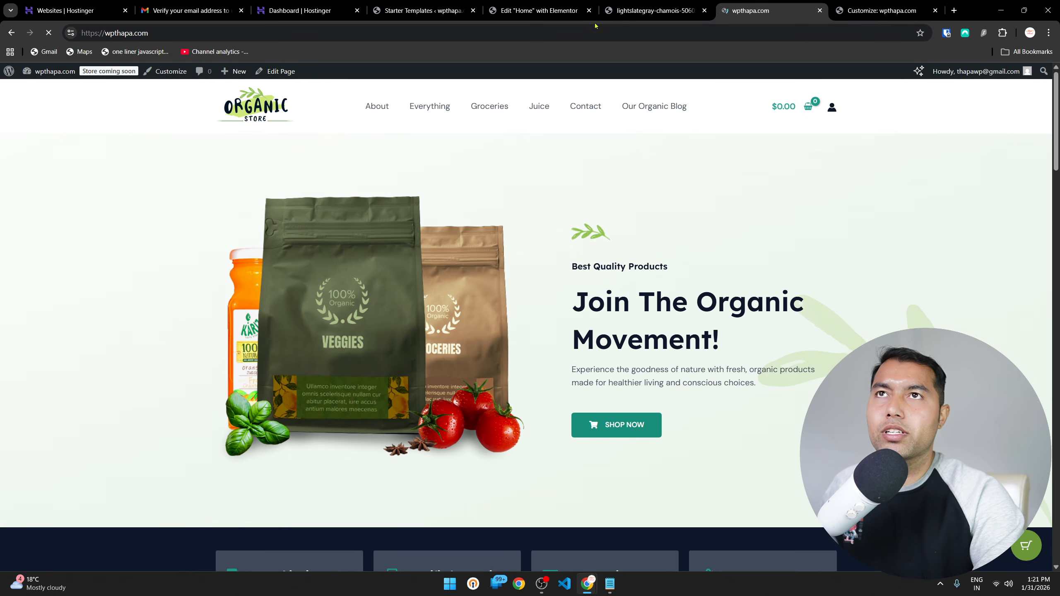
pyautogui.scroll(-8, 753, 363)
pyautogui.scroll(-6, 739, 362)
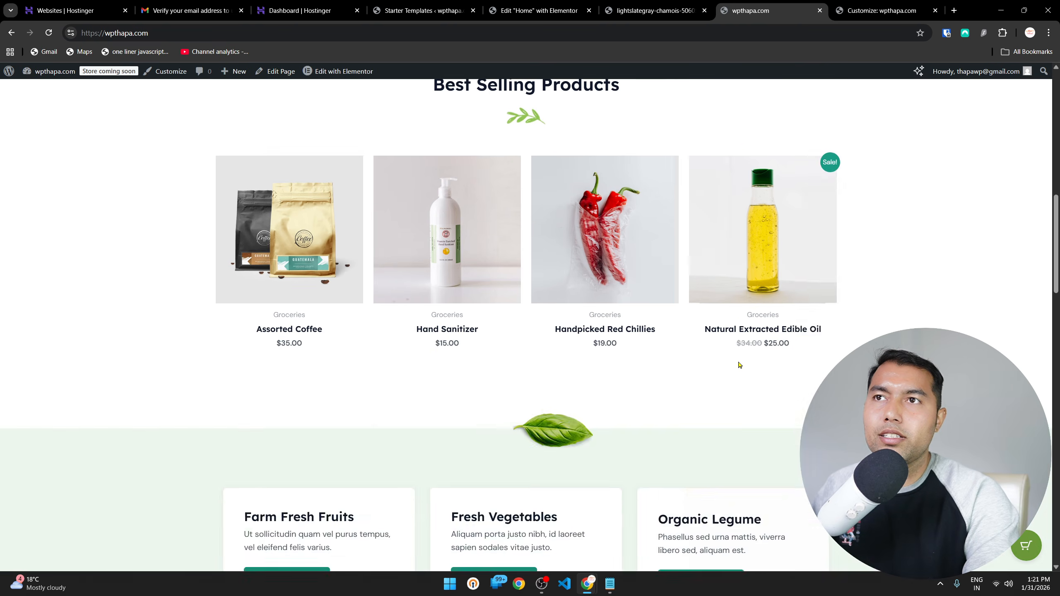
pyautogui.scroll(20, 739, 362)
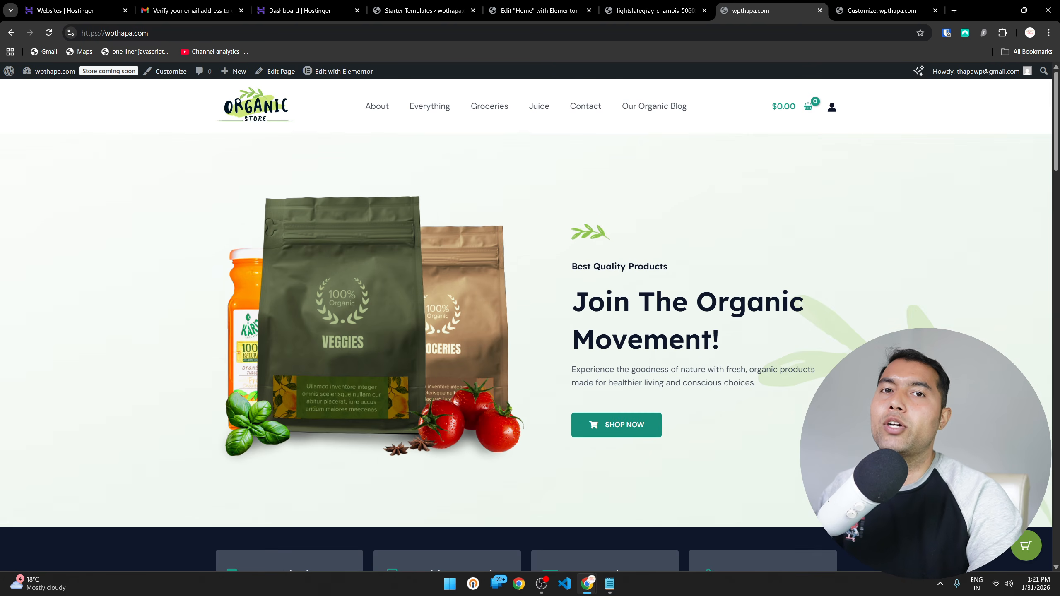